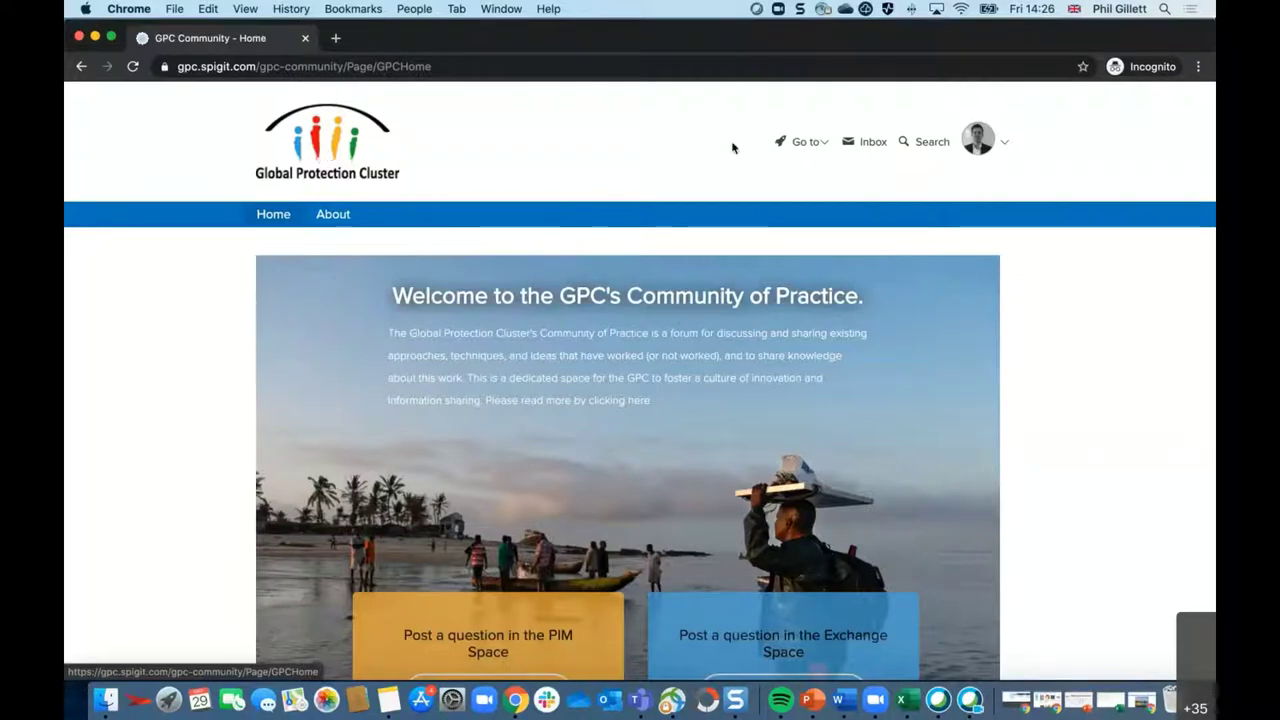
# Check the list of open processes, review the inbox's notifications and private messages, and close the inbox.
pyautogui.click(799, 143)
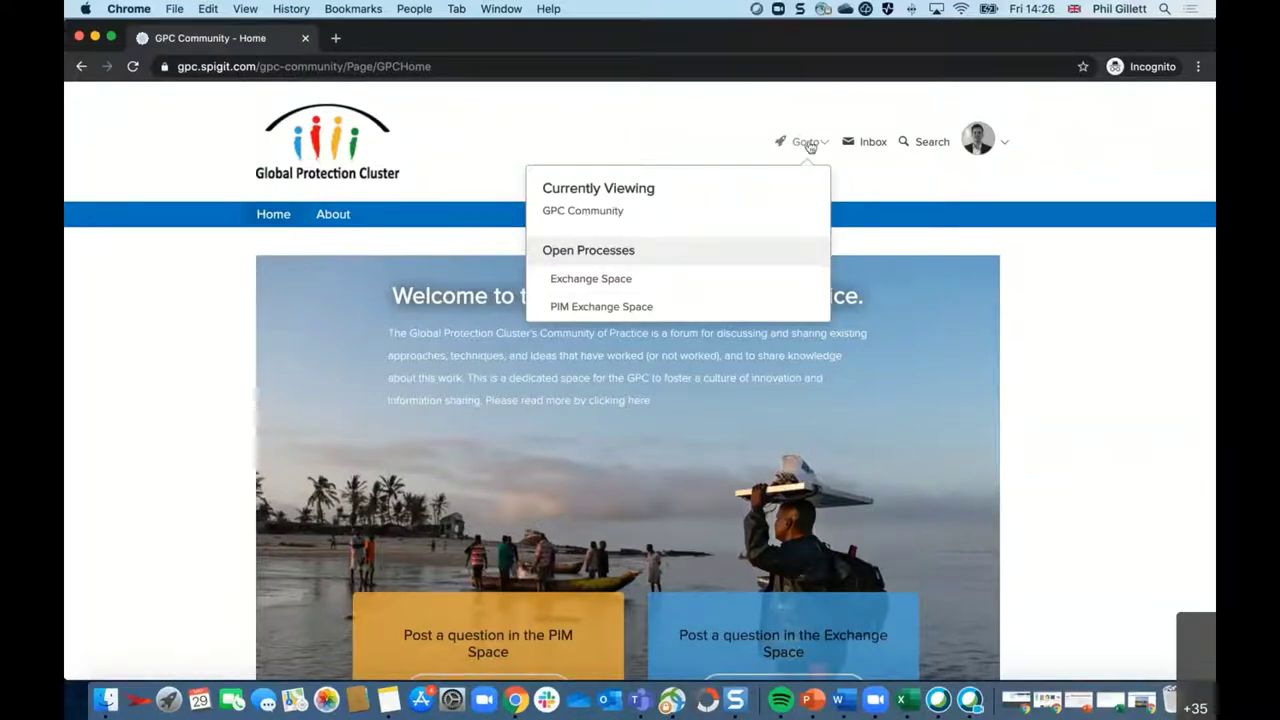
pyautogui.click(865, 142)
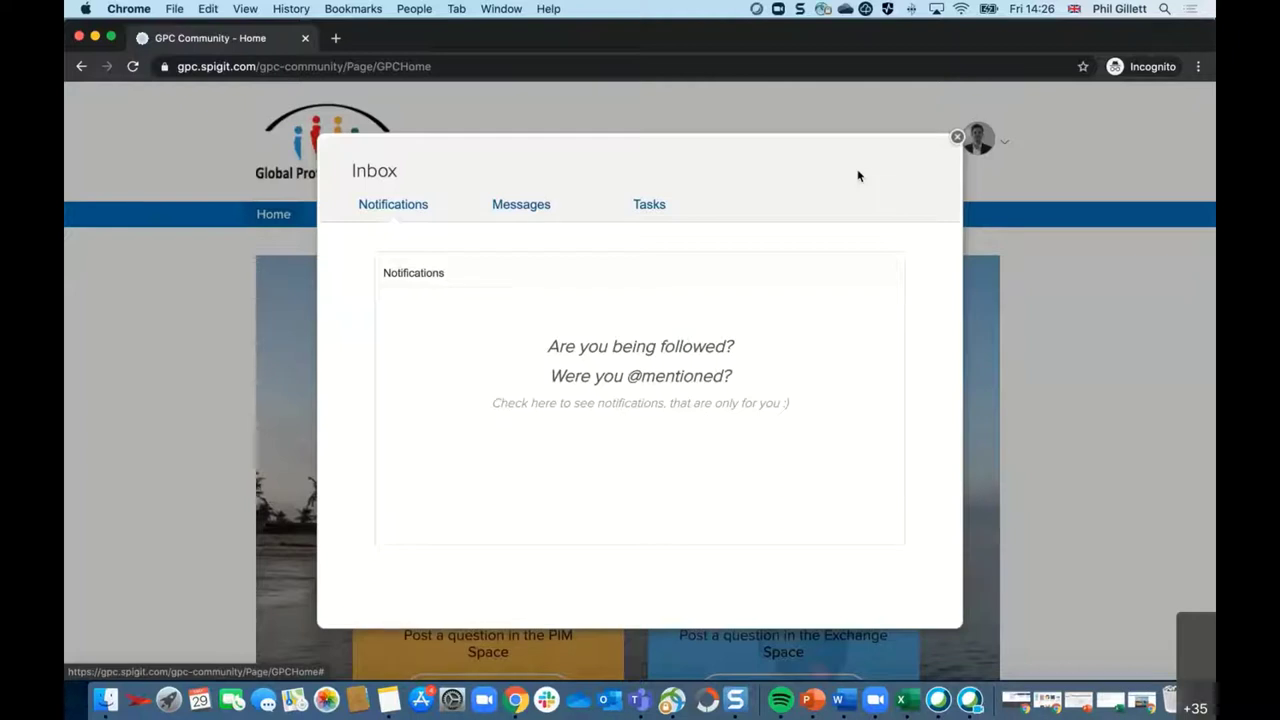
pyautogui.click(518, 210)
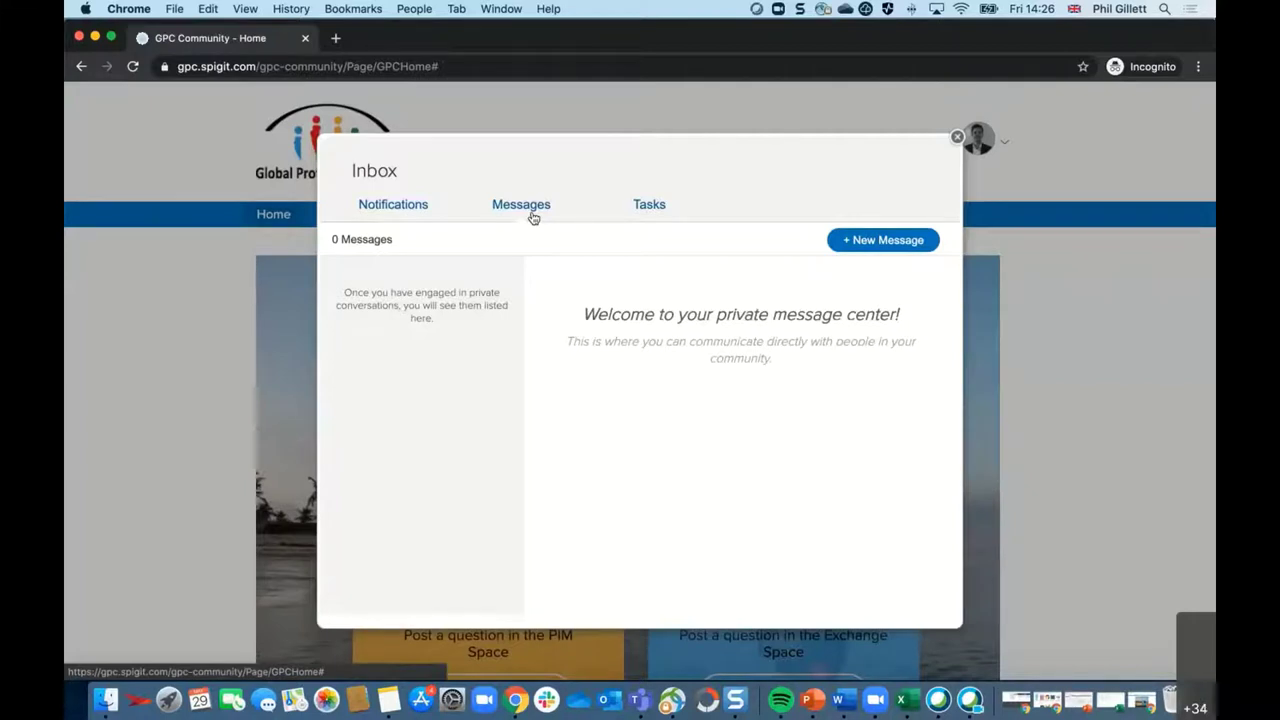
pyautogui.click(957, 136)
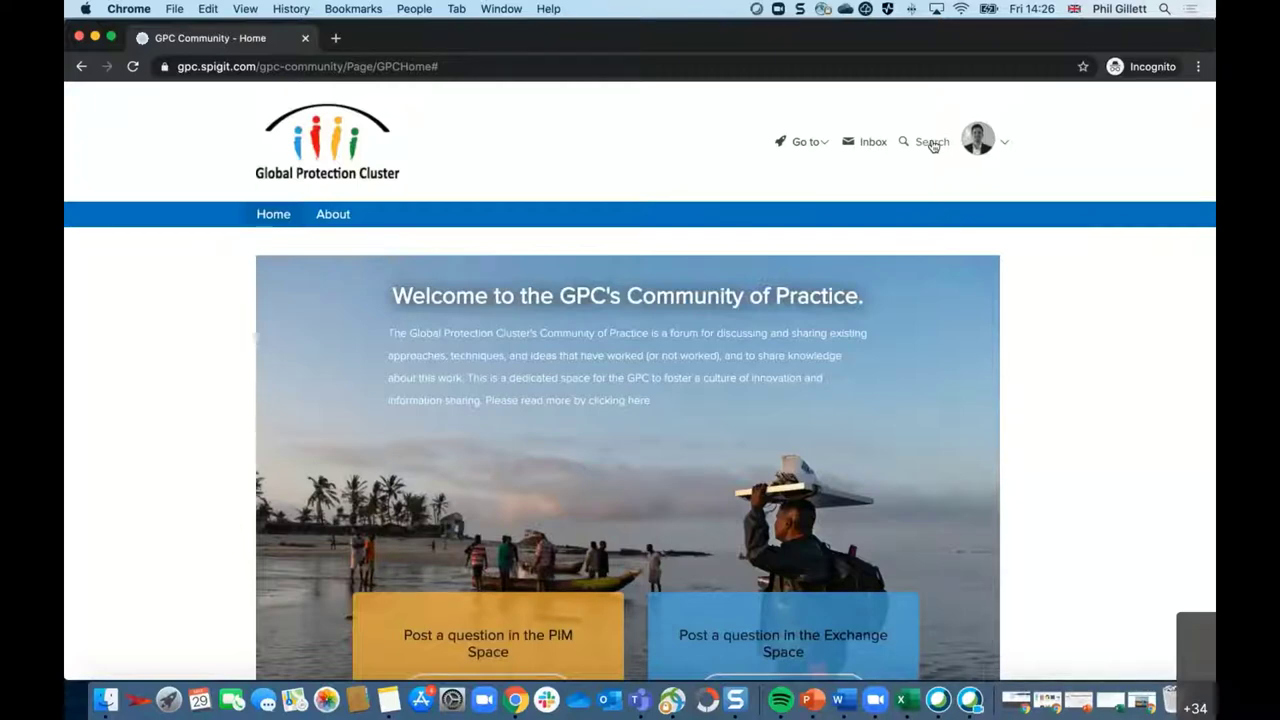
# Open the site's search field ready for a search term.
pyautogui.click(932, 144)
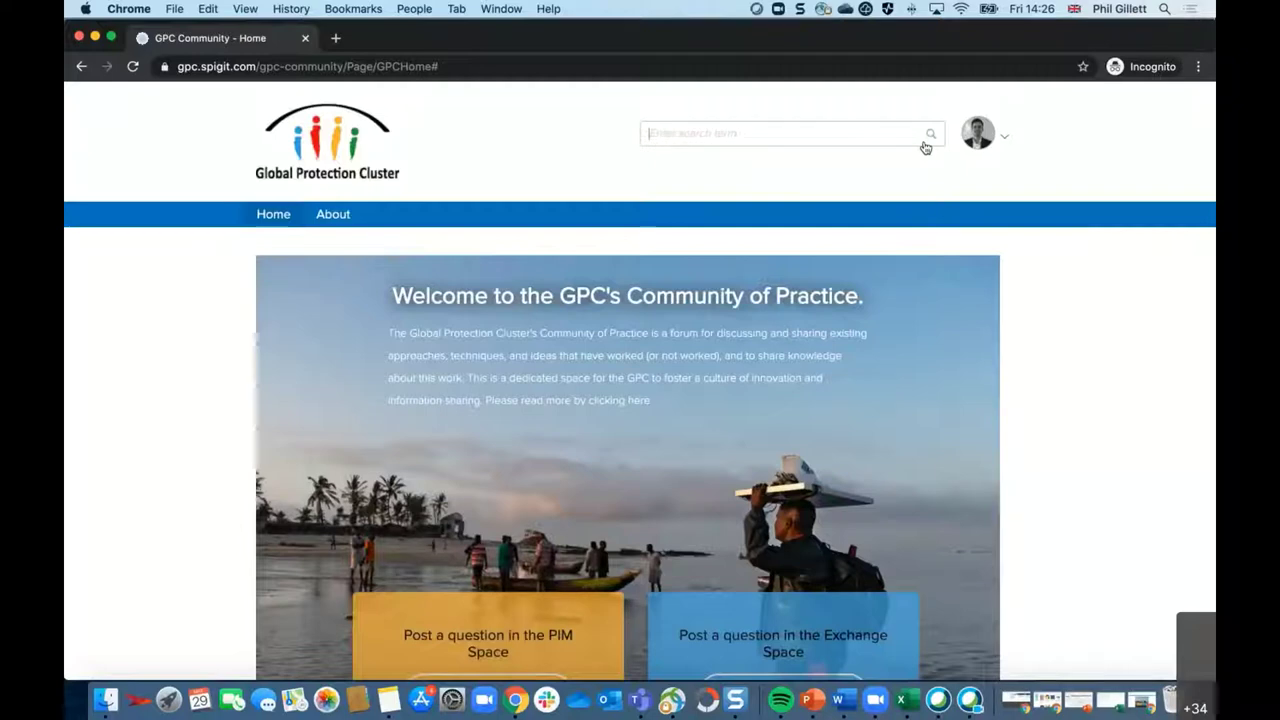
pyautogui.click(818, 140)
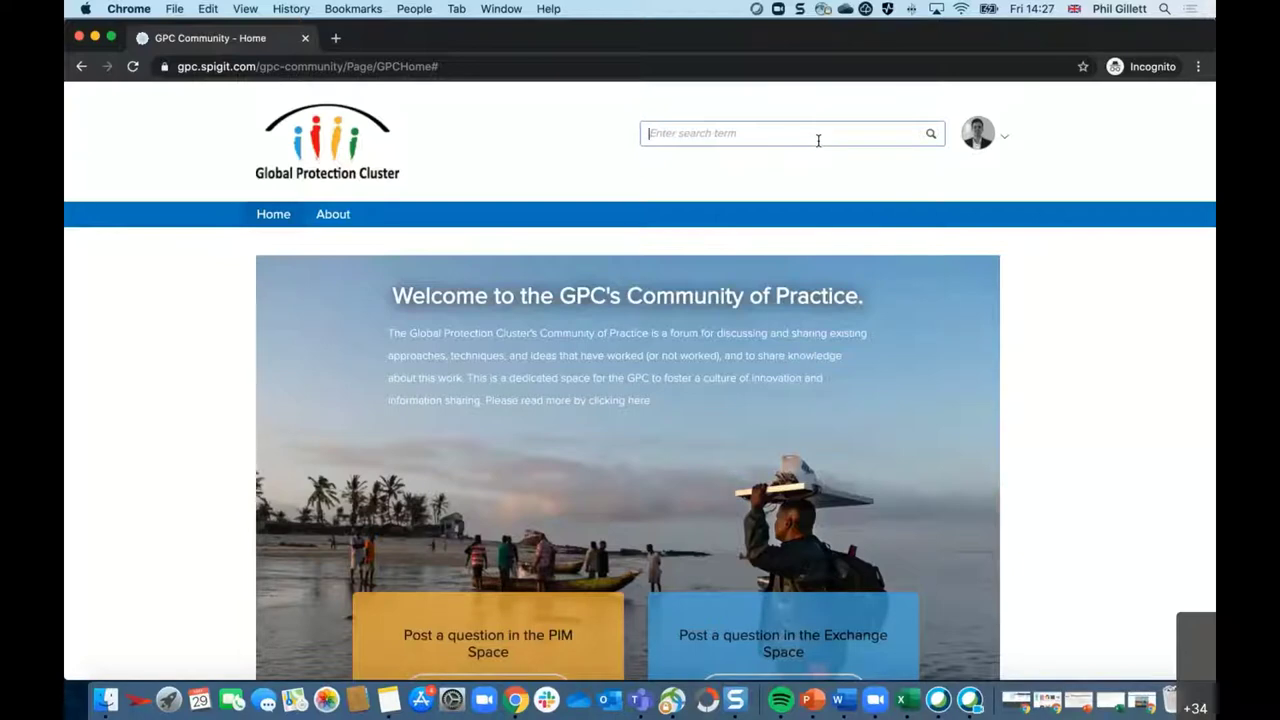
# View the signed-in account's profile and its personal details, and return to the community home page.
pyautogui.click(995, 142)
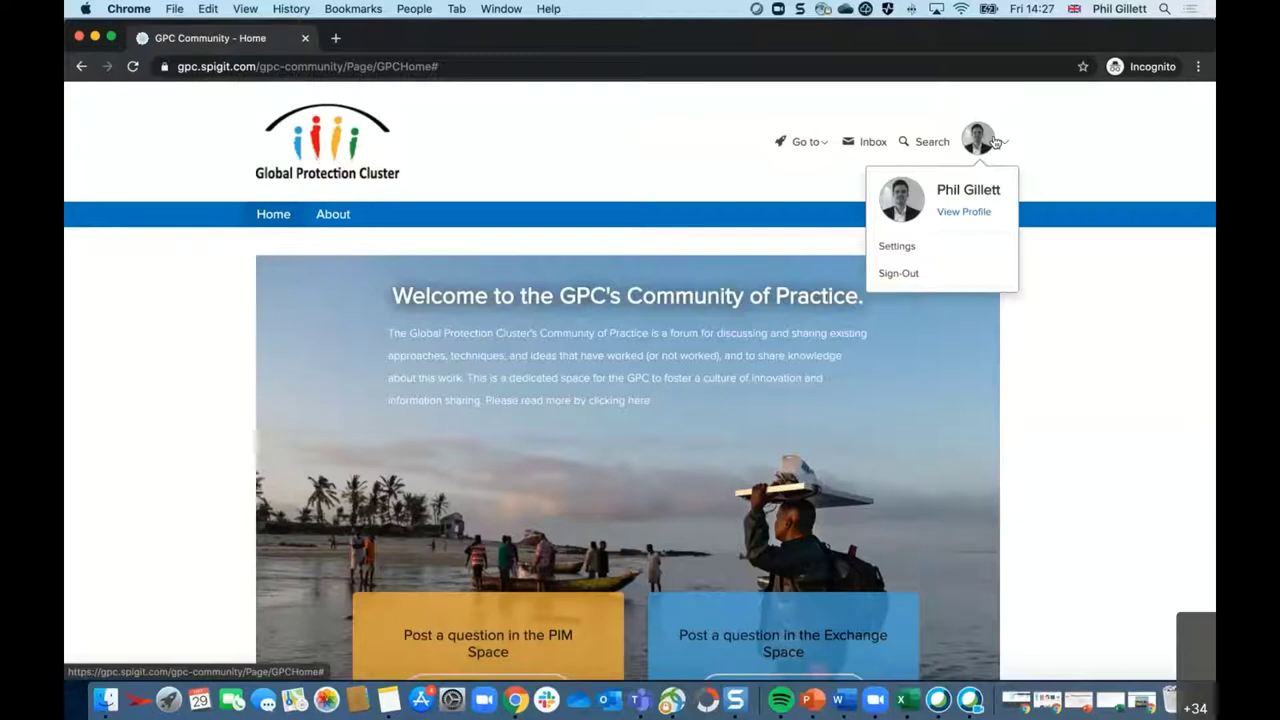
pyautogui.click(963, 213)
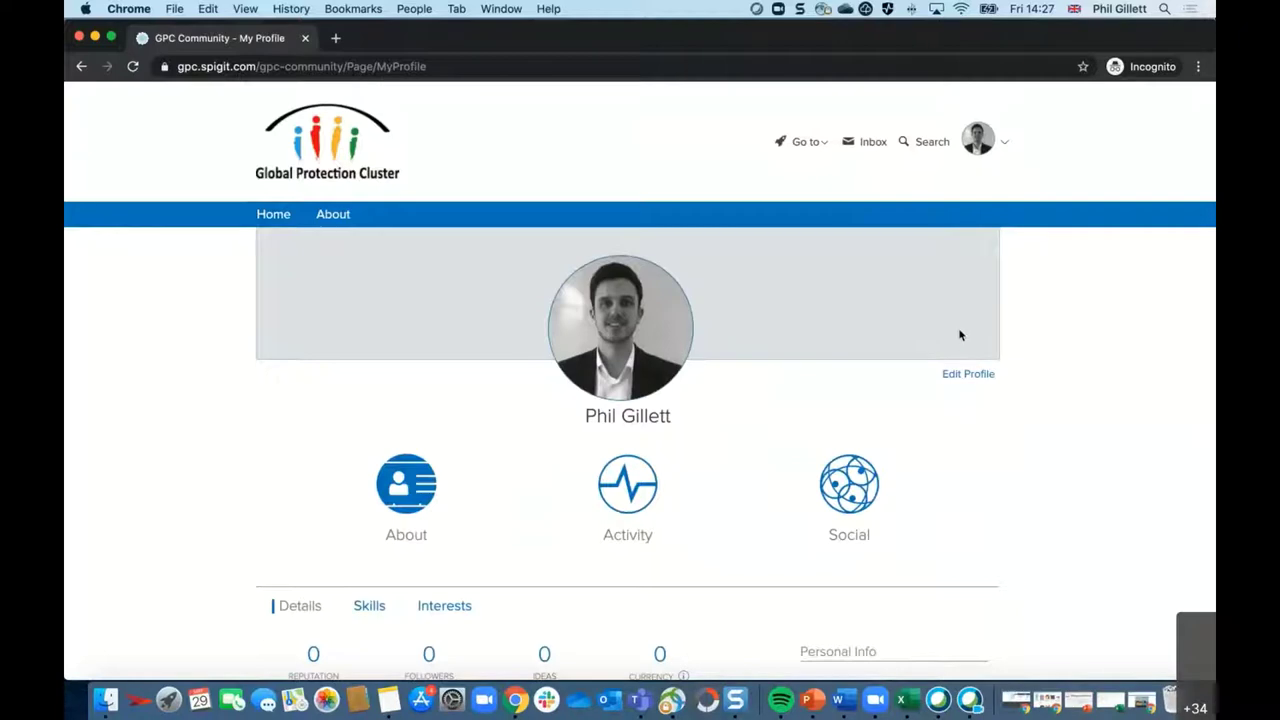
pyautogui.scroll(-5, 879, 301)
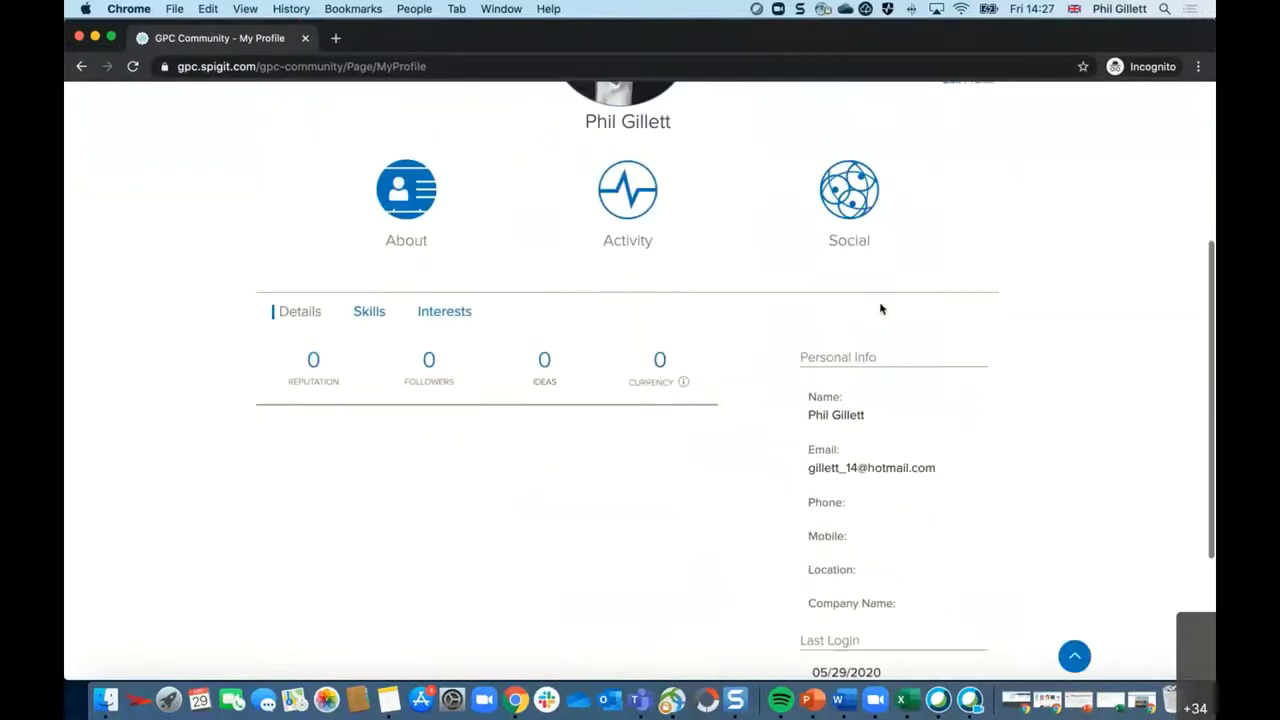
pyautogui.scroll(5, 882, 378)
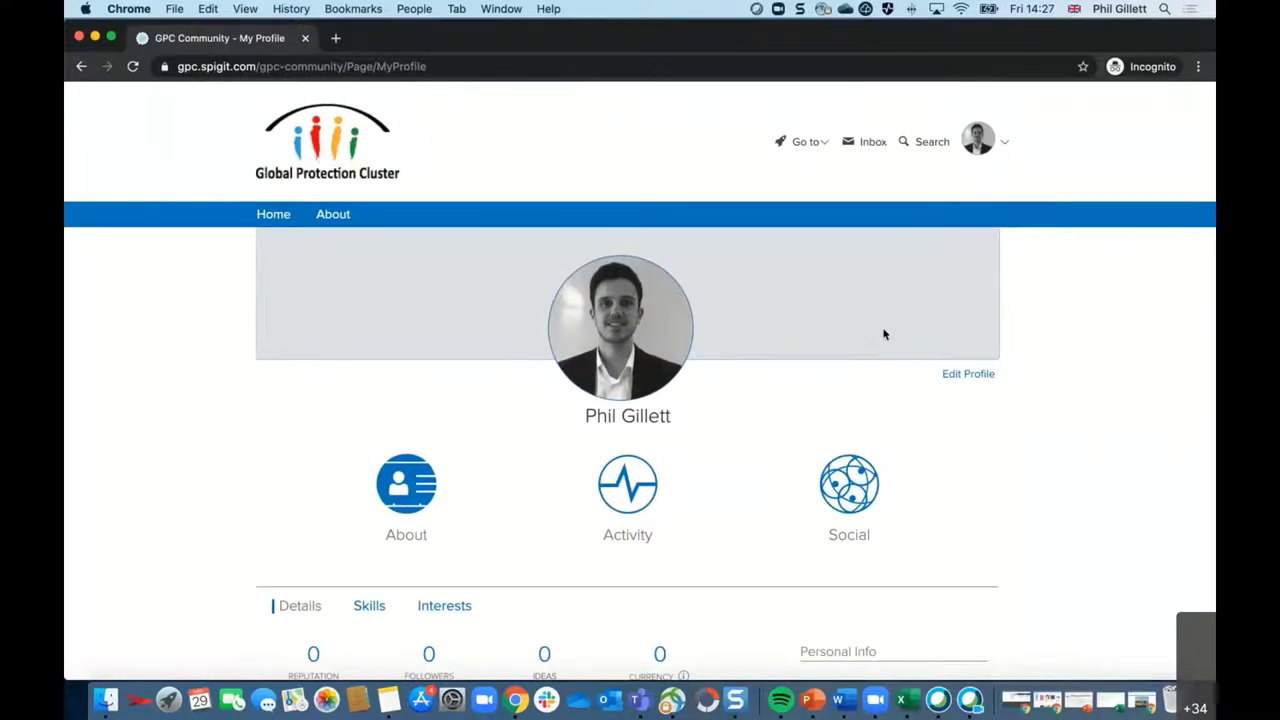
pyautogui.click(311, 177)
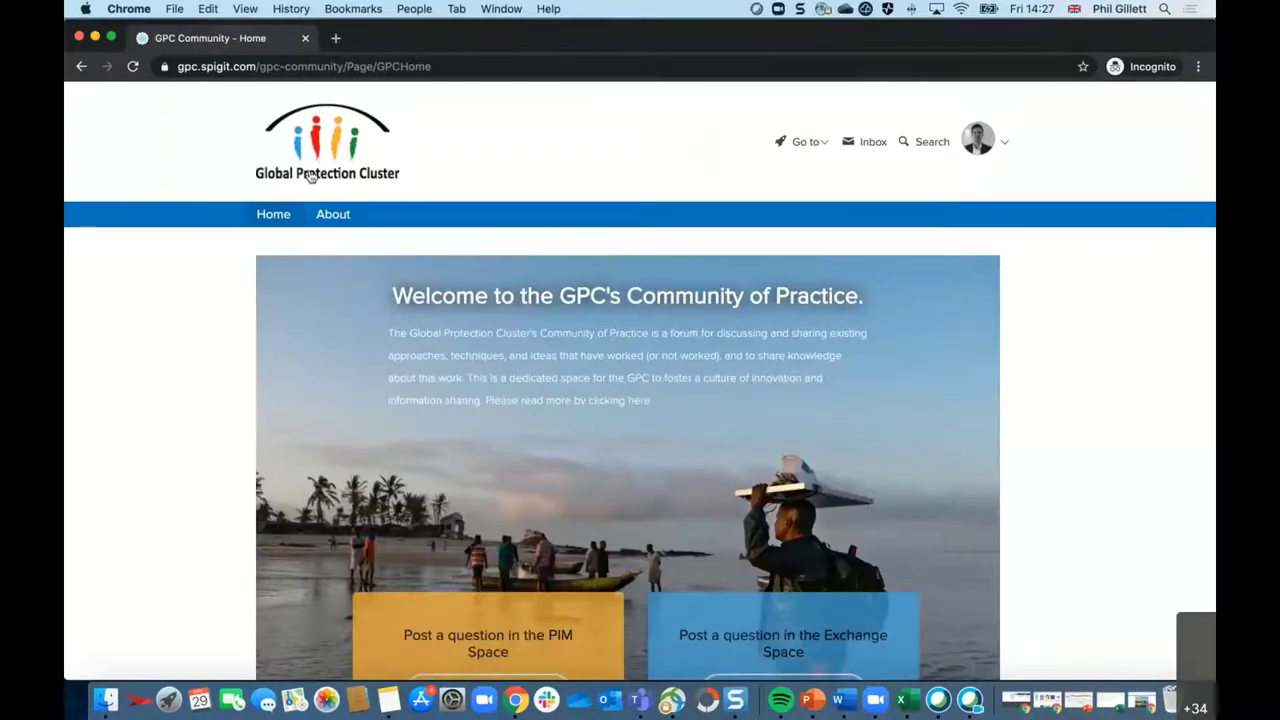
# Look through the community's About page and return to the community home page.
pyautogui.click(339, 222)
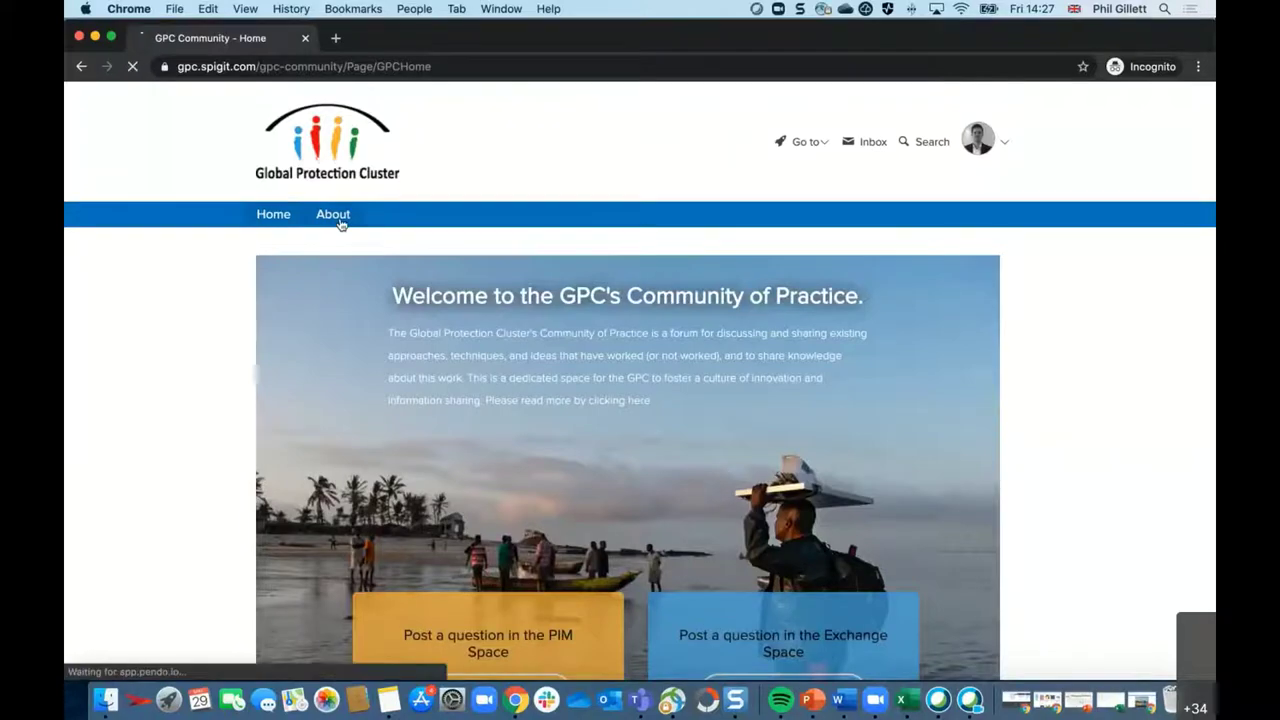
pyautogui.scroll(-5, 644, 392)
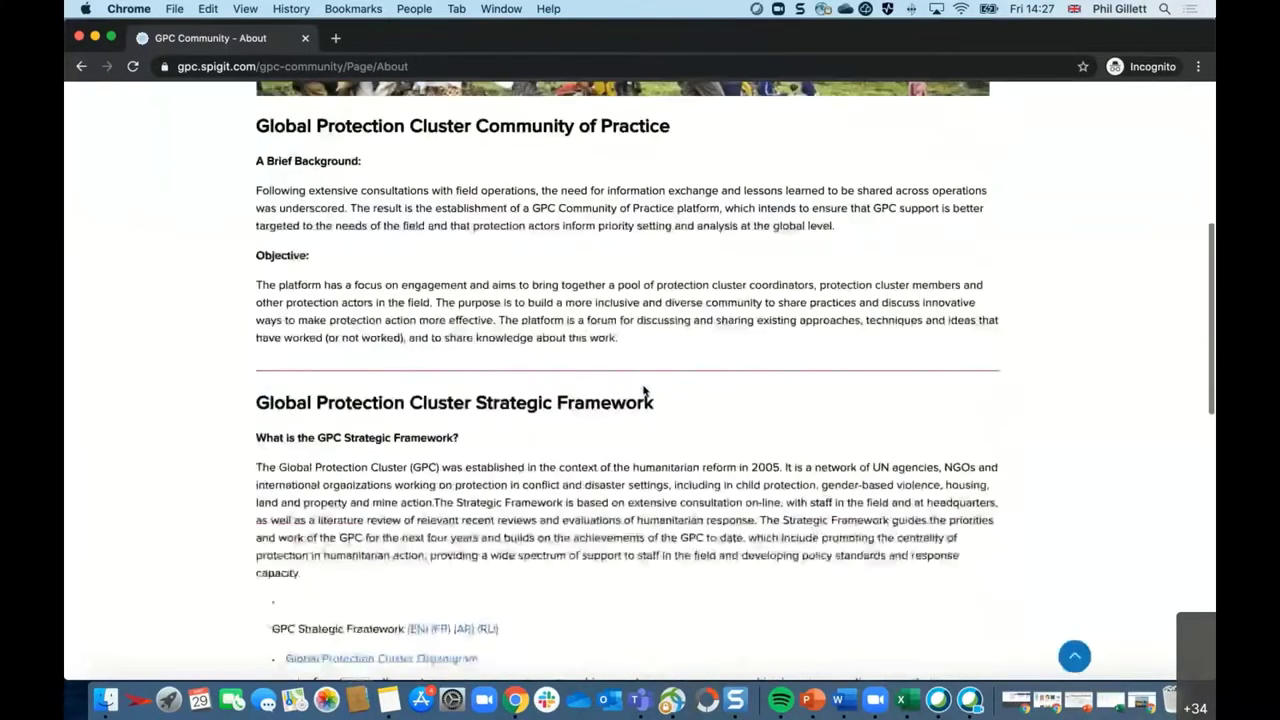
pyautogui.scroll(-5, 462, 205)
pyautogui.scroll(10, 462, 205)
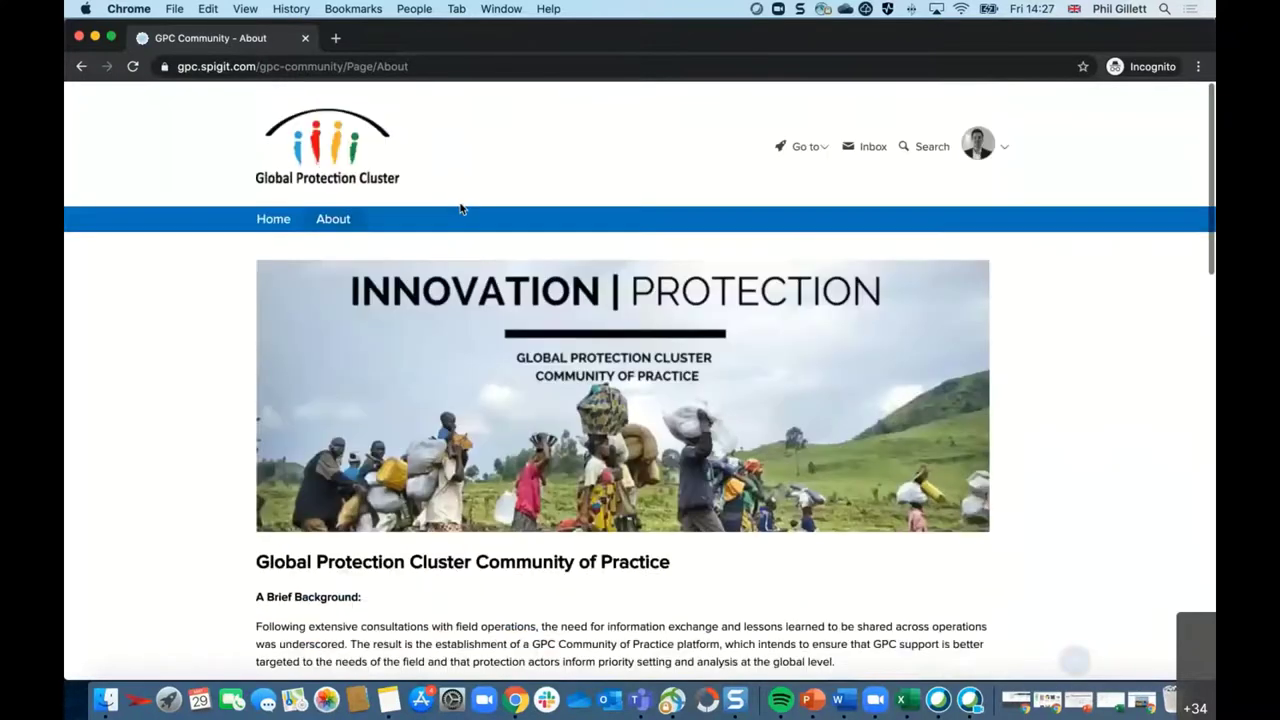
pyautogui.click(273, 216)
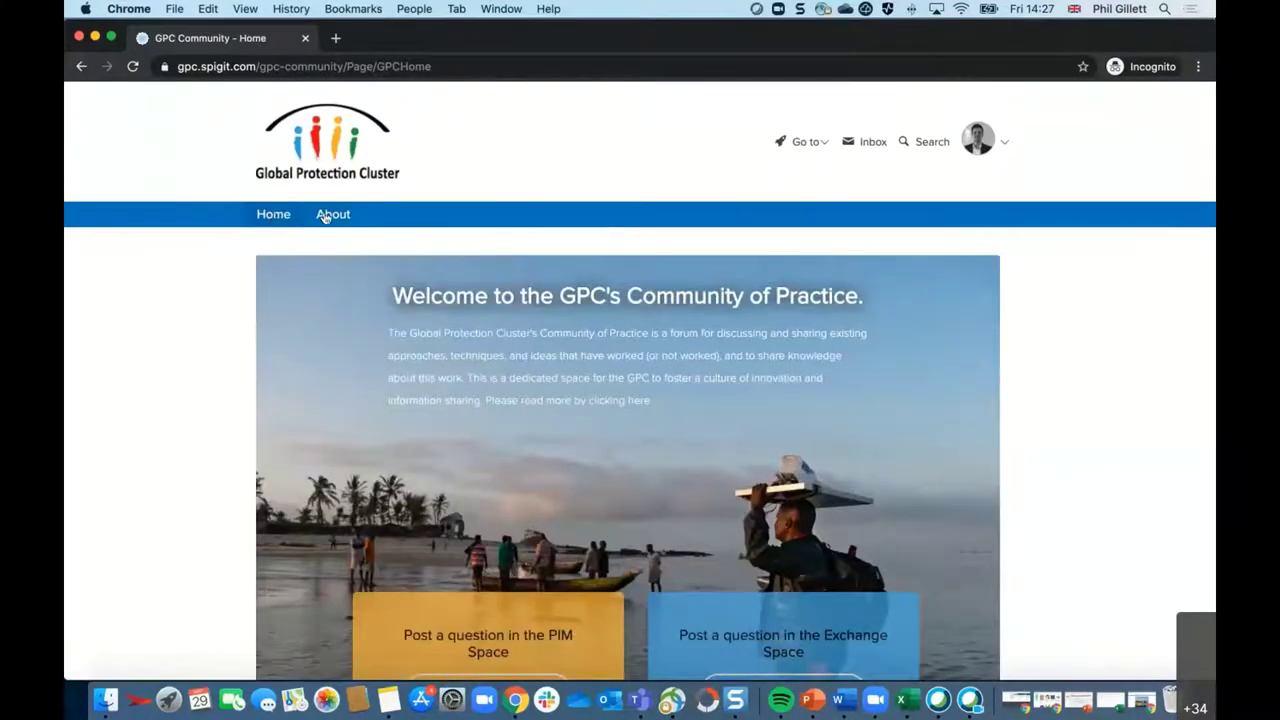
# Enter the Exchange Space through its option for posting a question.
pyautogui.scroll(-3, 609, 250)
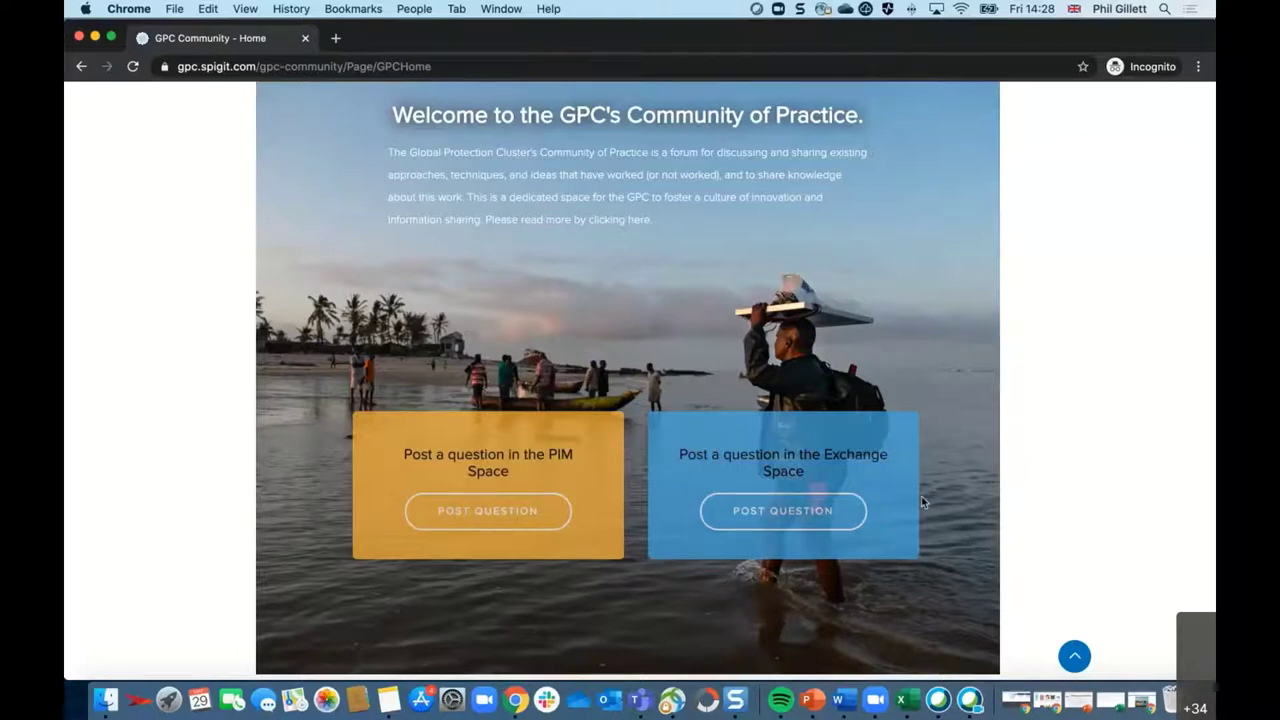
pyautogui.click(801, 516)
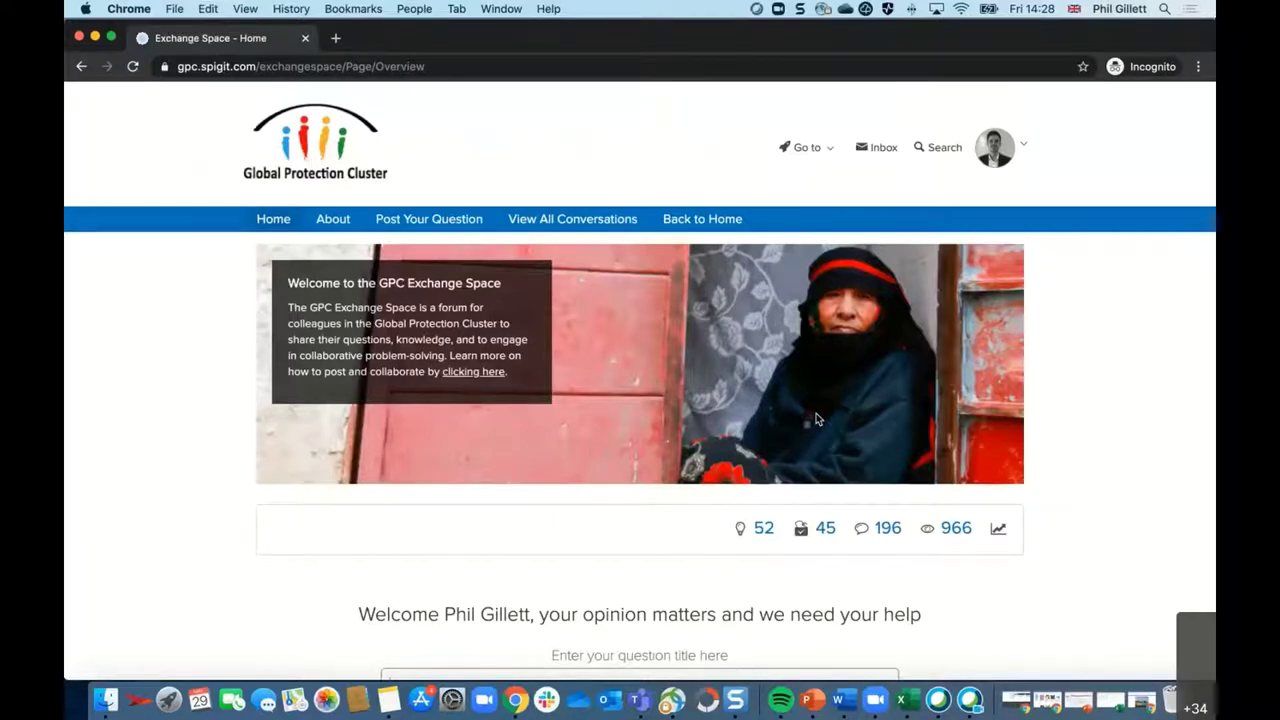
# Examine the Exchange Space home page, including its activity statistics, question title field and questions to rate.
pyautogui.scroll(-1, 697, 369)
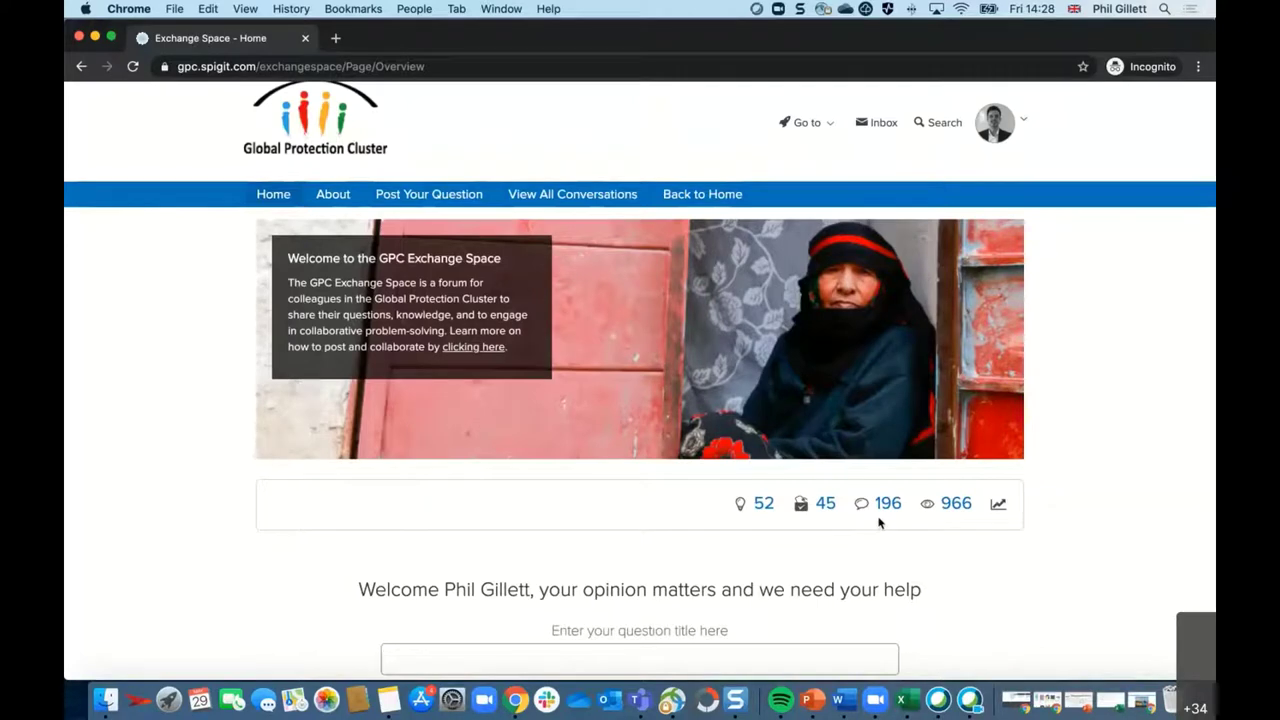
pyautogui.scroll(-2, 878, 520)
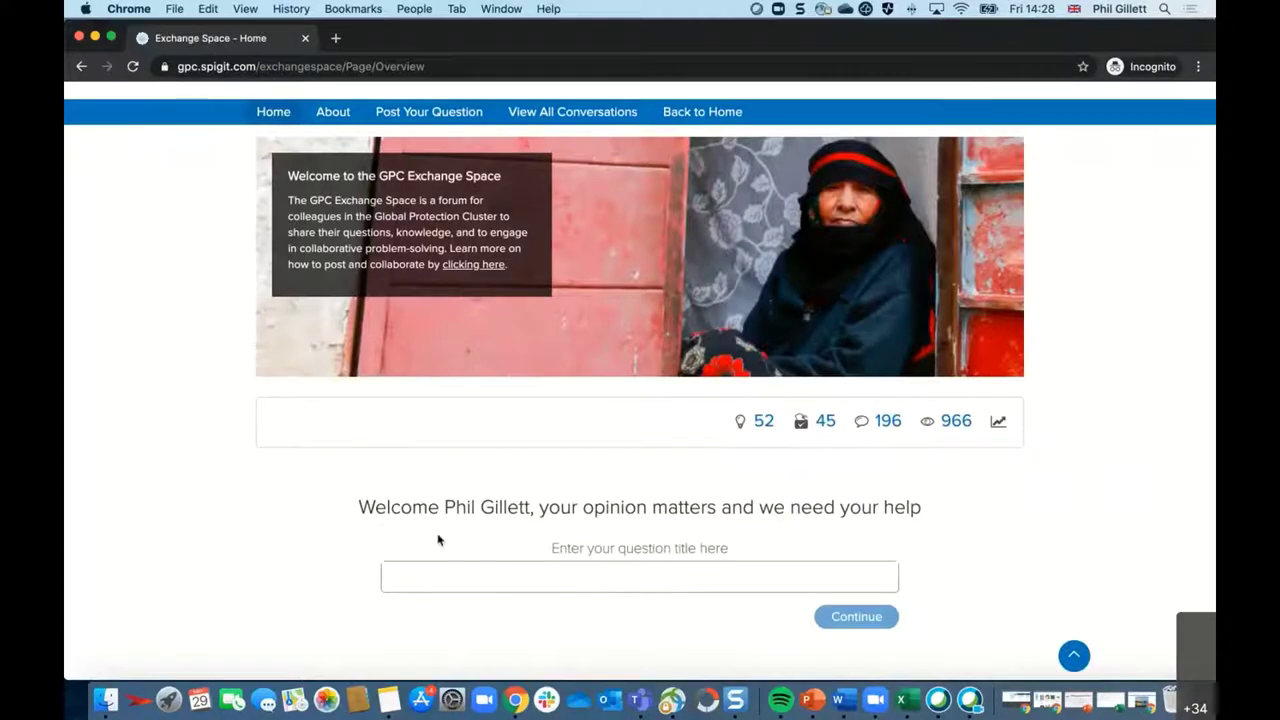
pyautogui.scroll(-2, 437, 540)
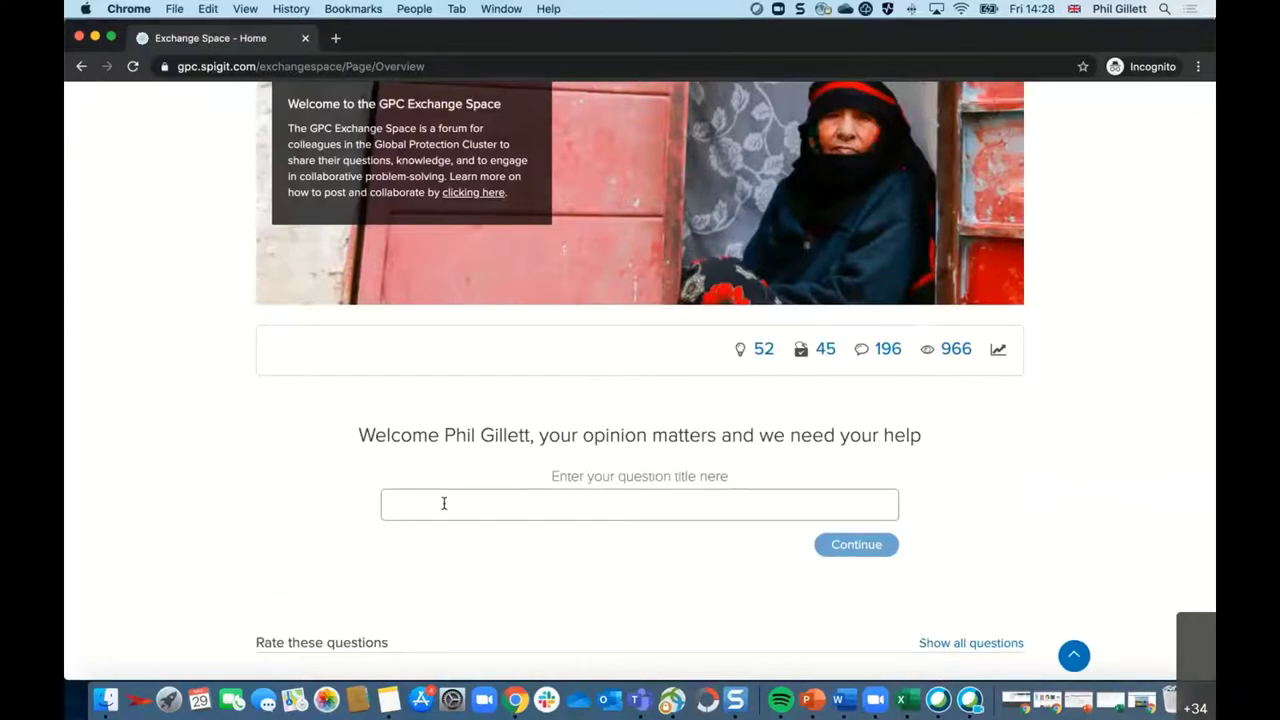
pyautogui.scroll(-5, 443, 503)
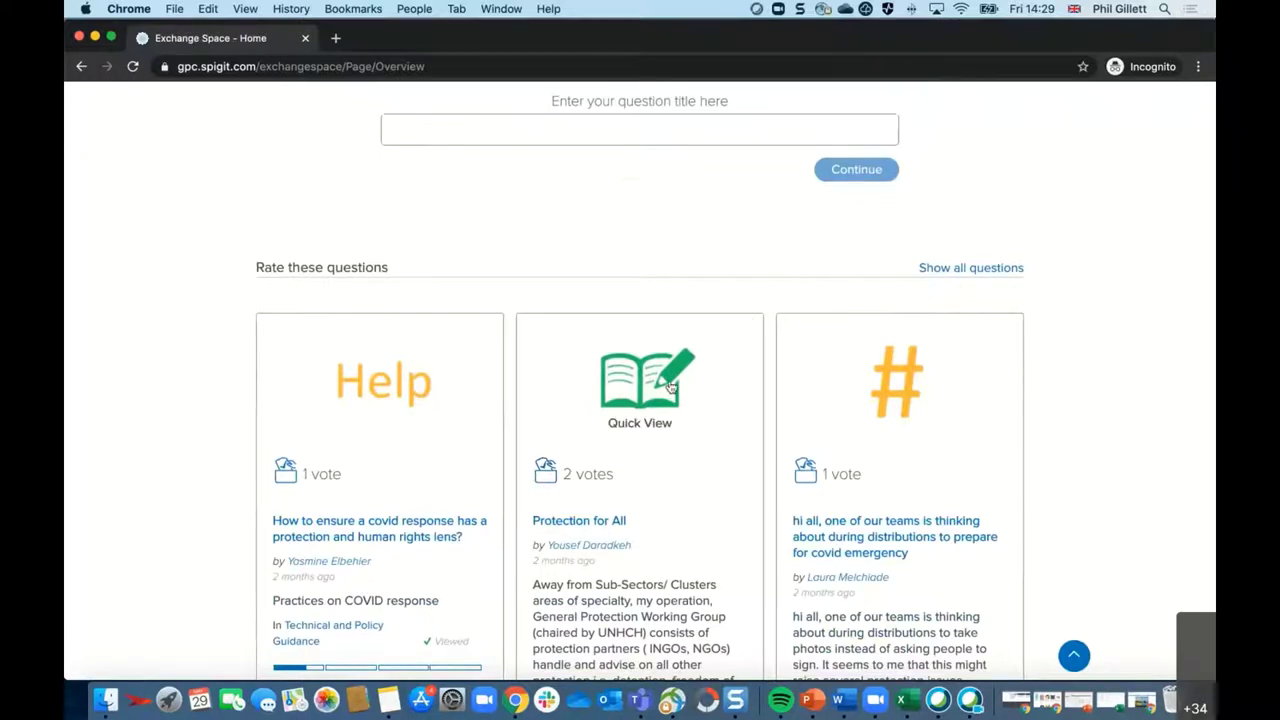
pyautogui.scroll(-1, 691, 369)
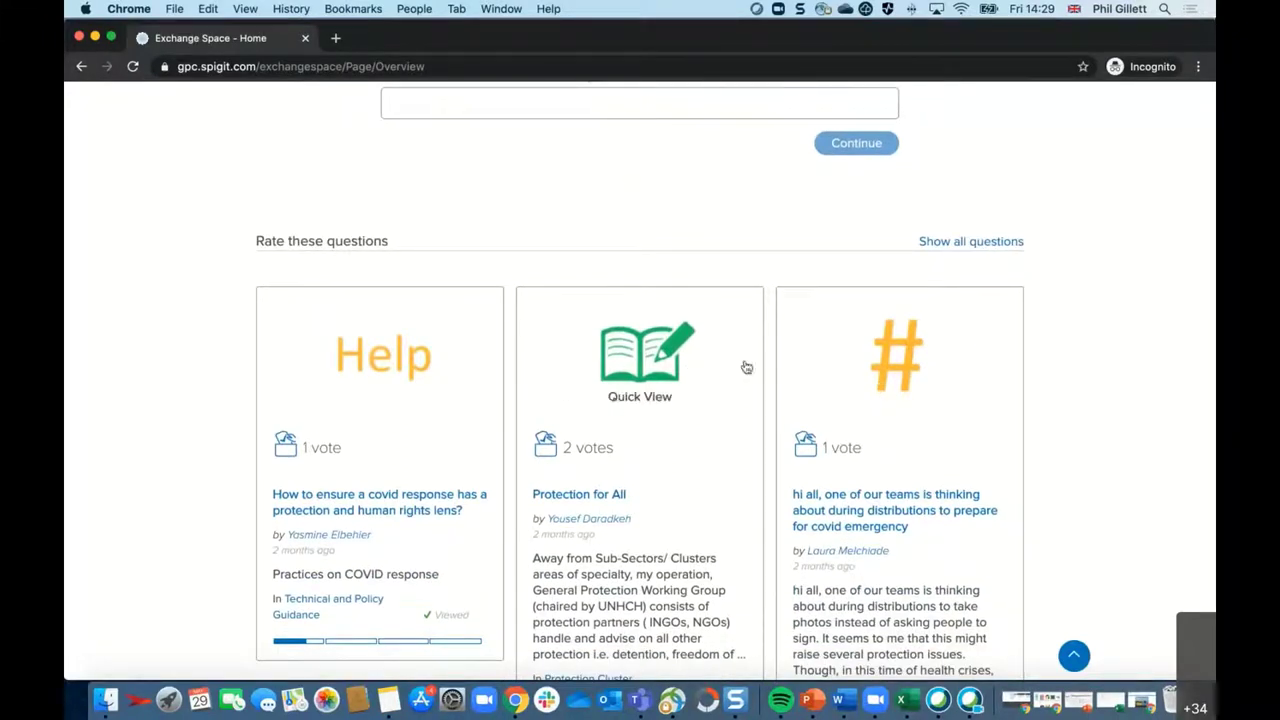
pyautogui.scroll(2, 834, 354)
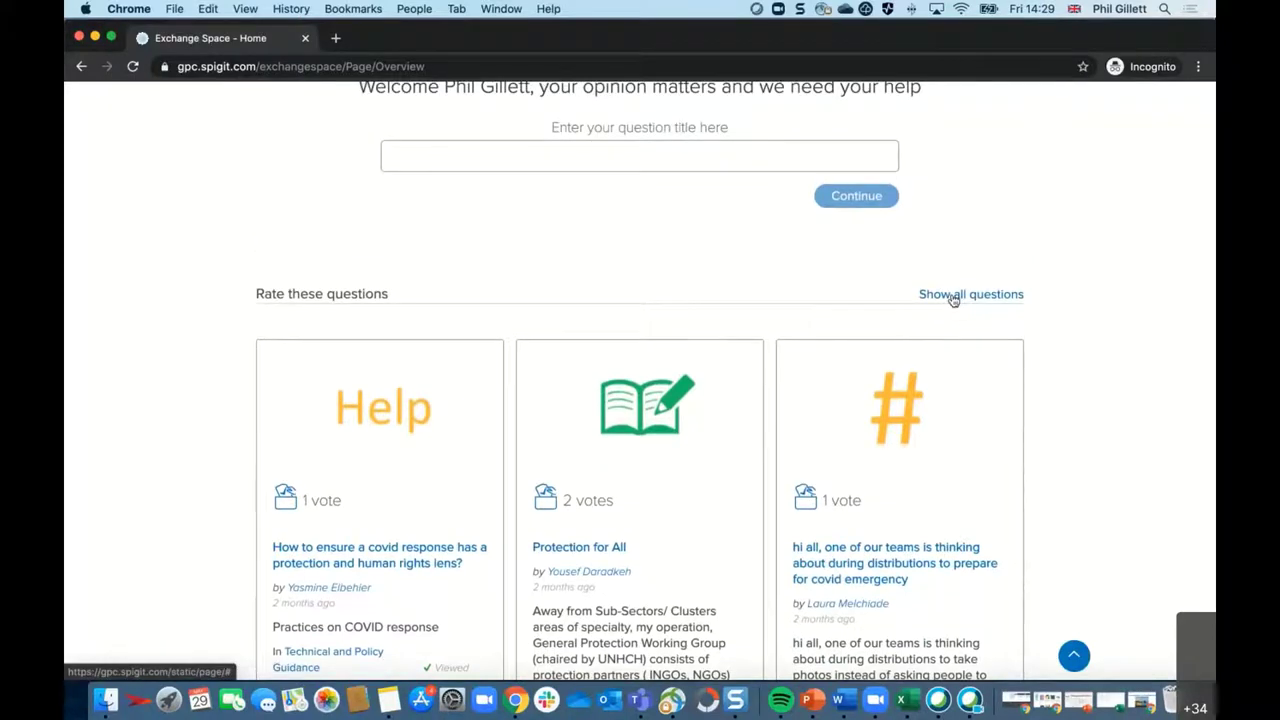
pyautogui.scroll(2, 953, 300)
pyautogui.scroll(10, 953, 300)
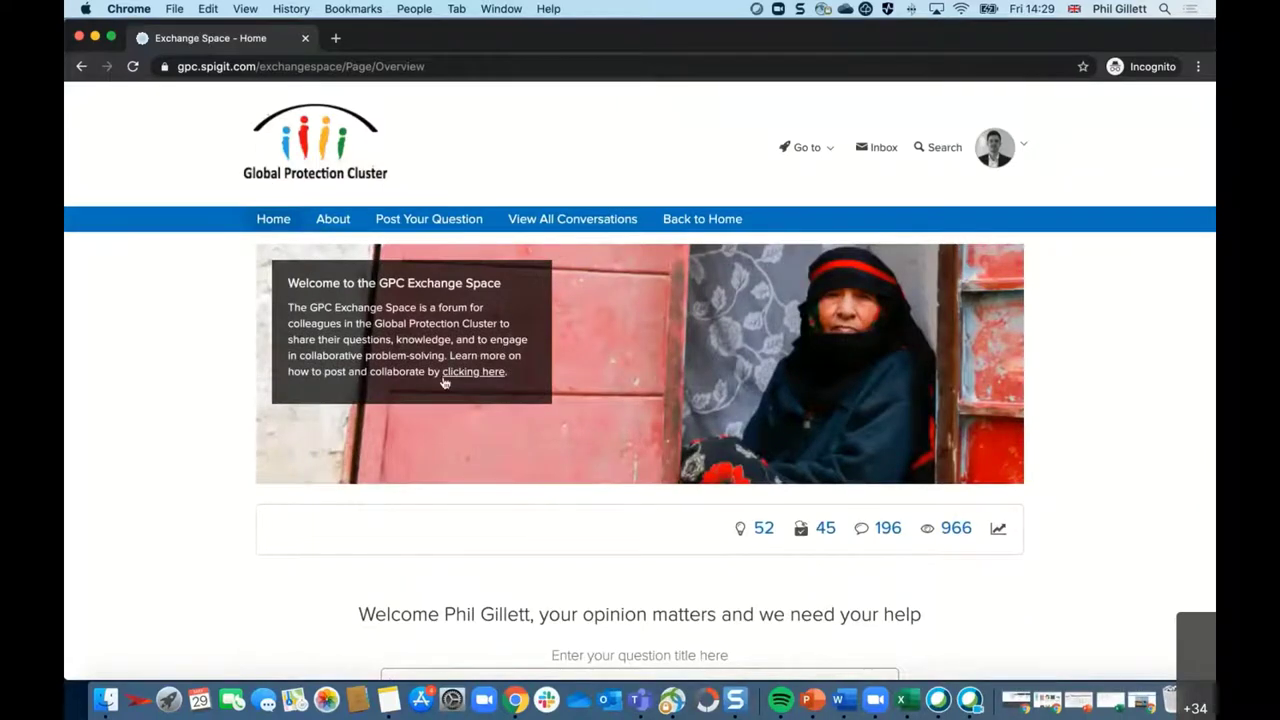
# Open the Exchange Space's About page and look through its overview and collaboration guidance.
pyautogui.click(324, 220)
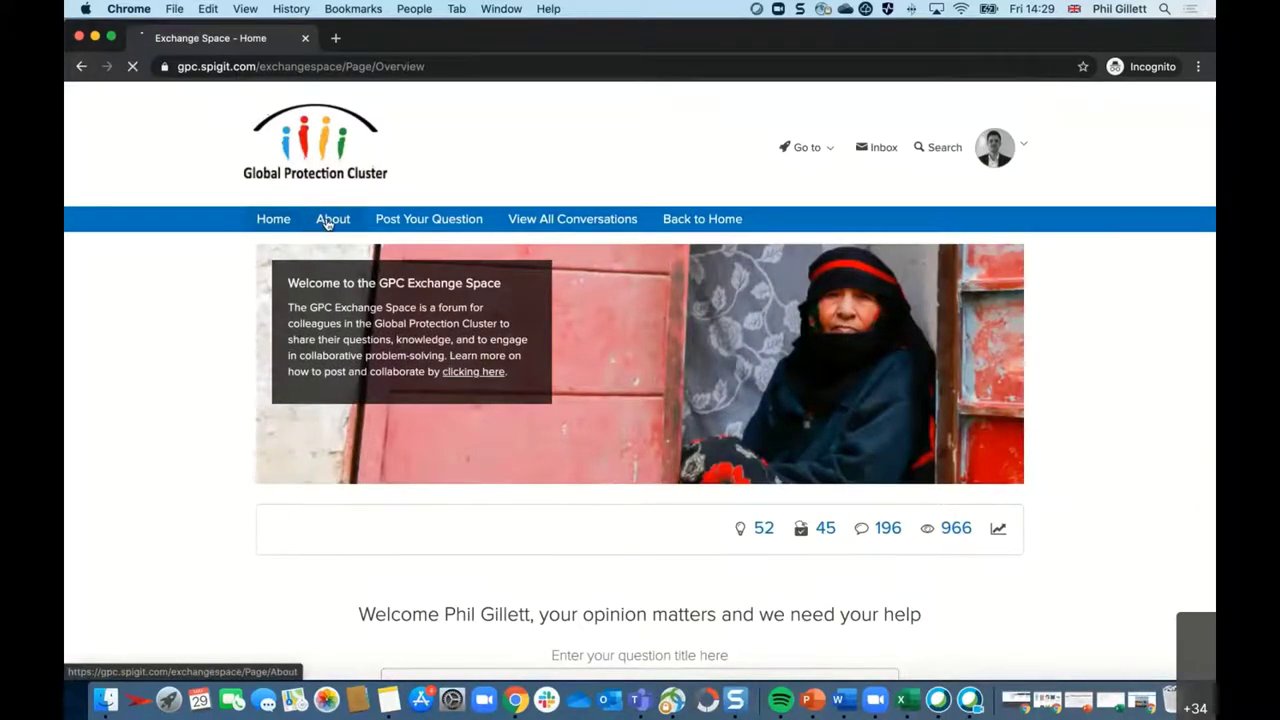
pyautogui.scroll(-2, 514, 431)
pyautogui.scroll(-5, 514, 431)
pyautogui.scroll(6, 514, 433)
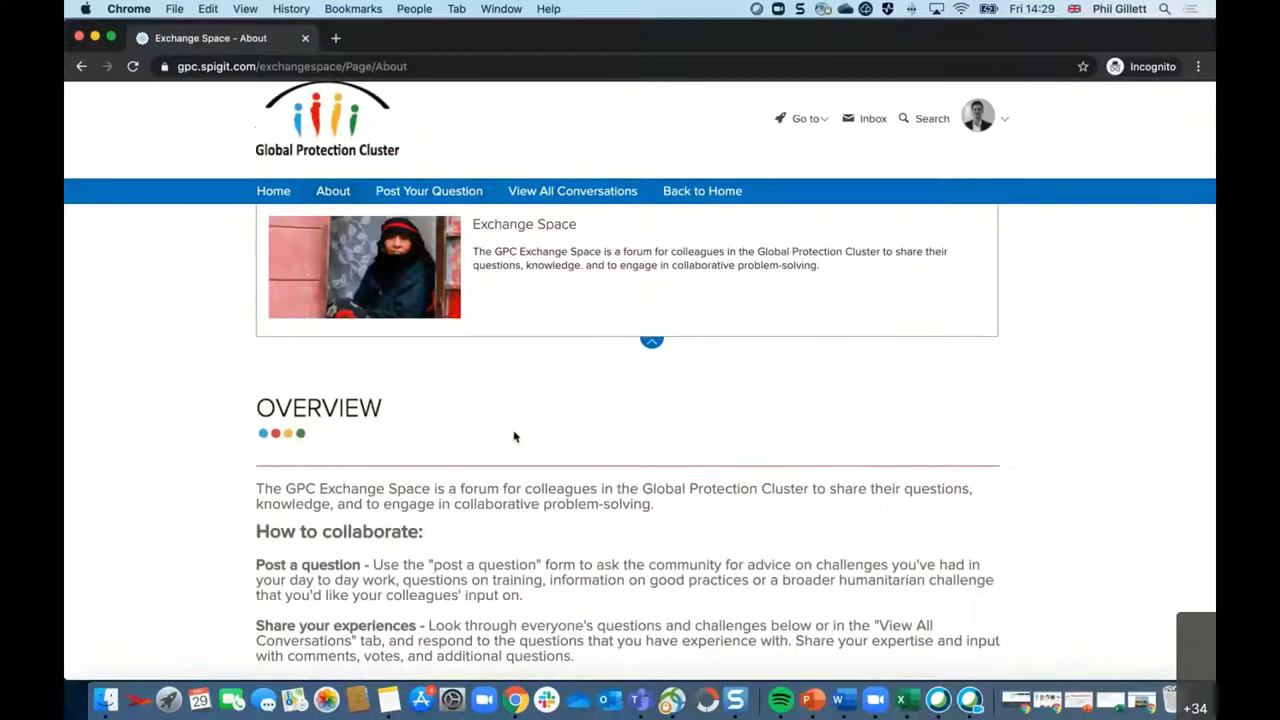
# Start a new question in the Exchange Space and title it "keeping everyone connected".
pyautogui.click(436, 197)
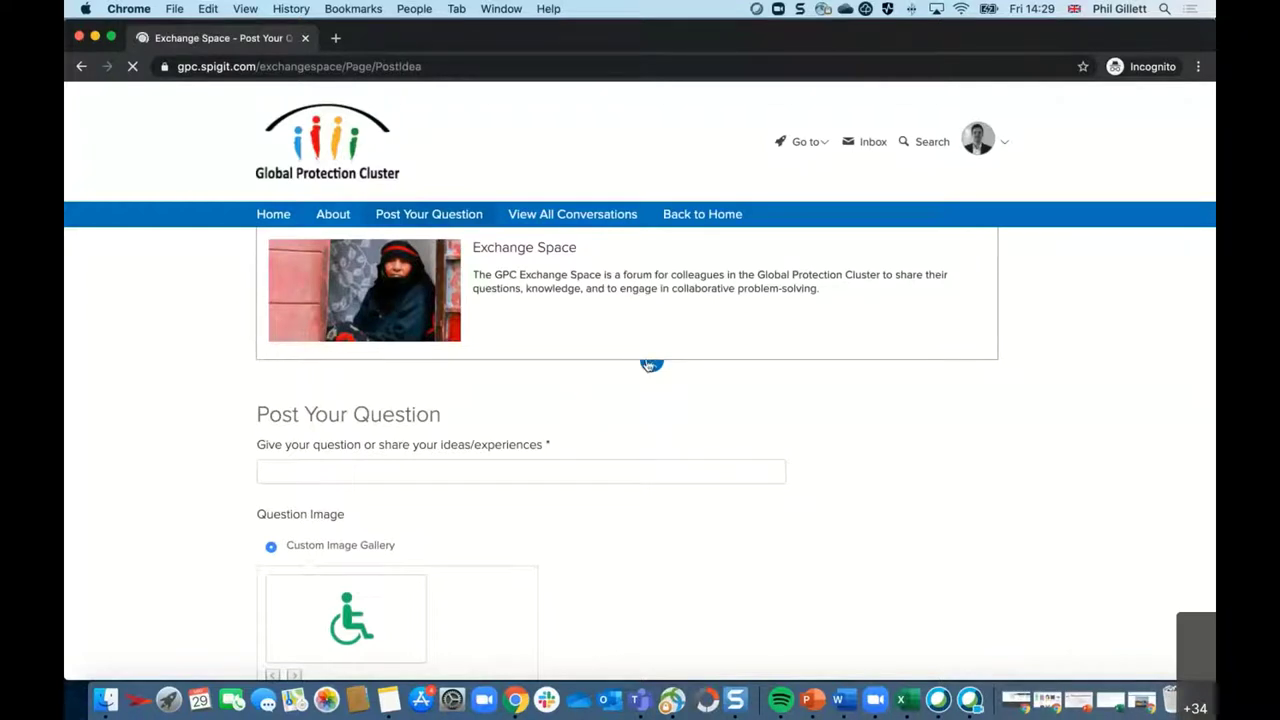
pyautogui.scroll(-1, 588, 363)
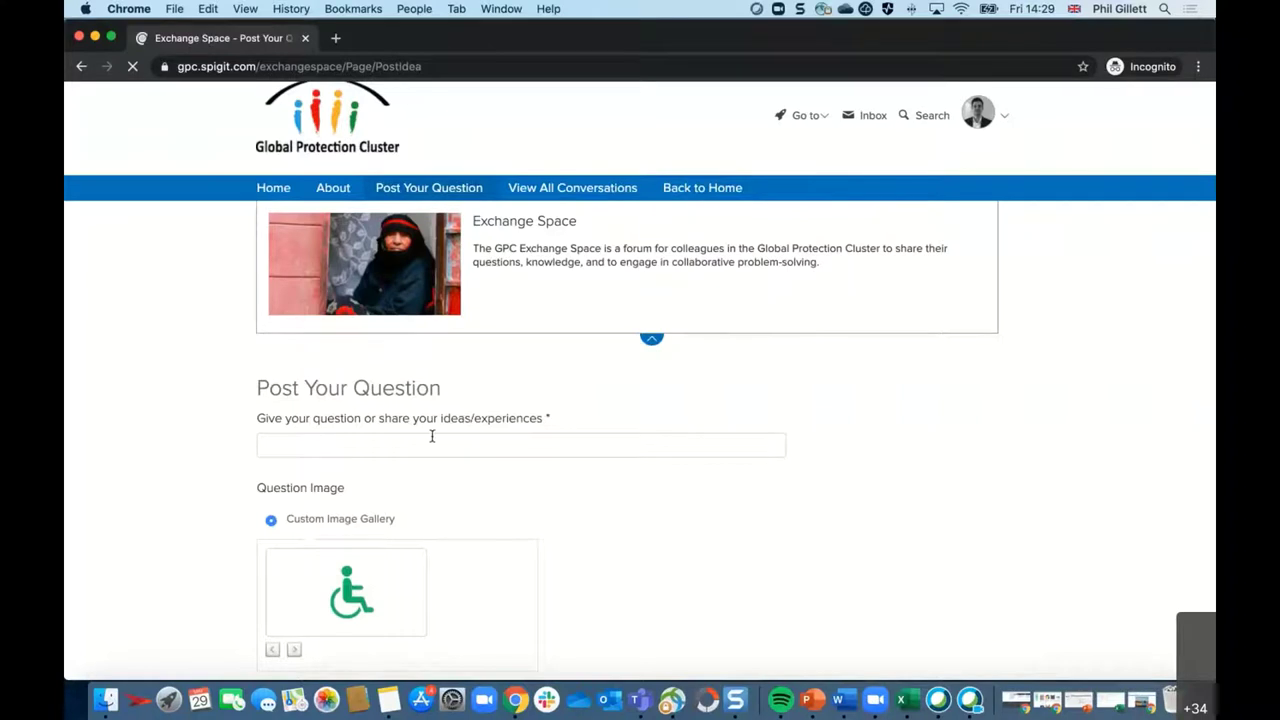
pyautogui.click(510, 442)
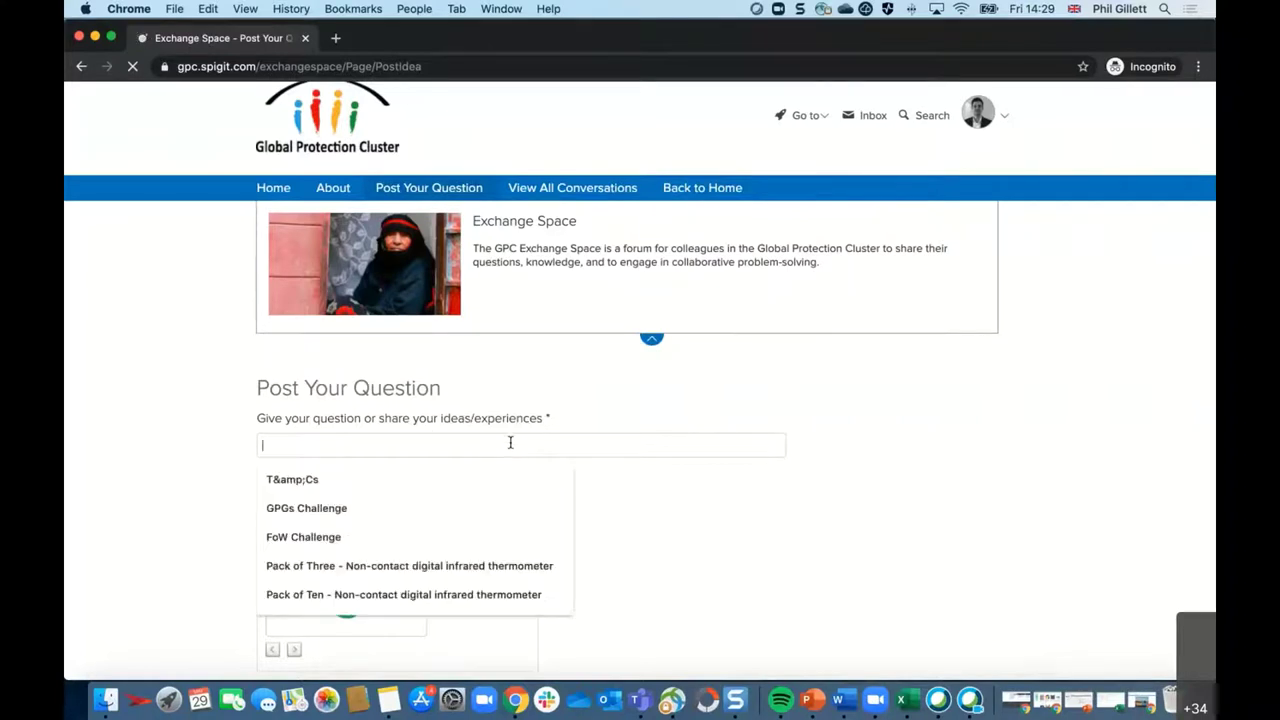
pyautogui.click(578, 402)
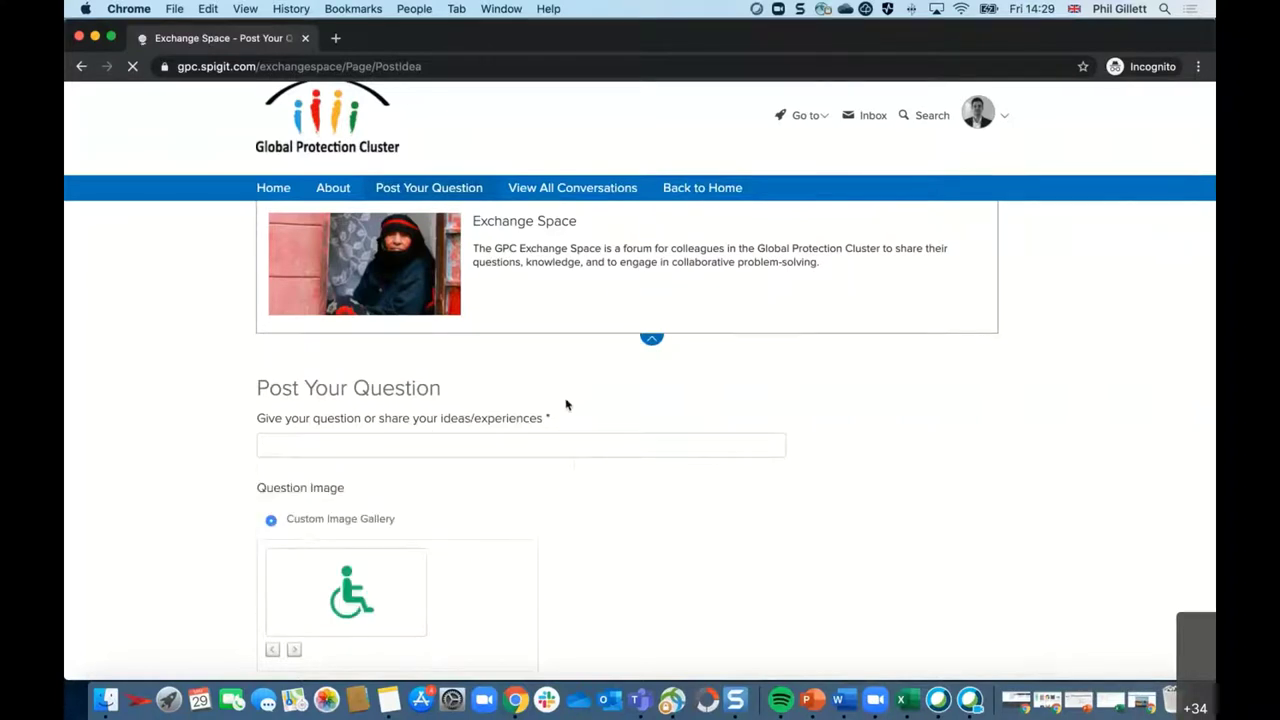
pyautogui.click(399, 446)
pyautogui.write('keeping everyone co')
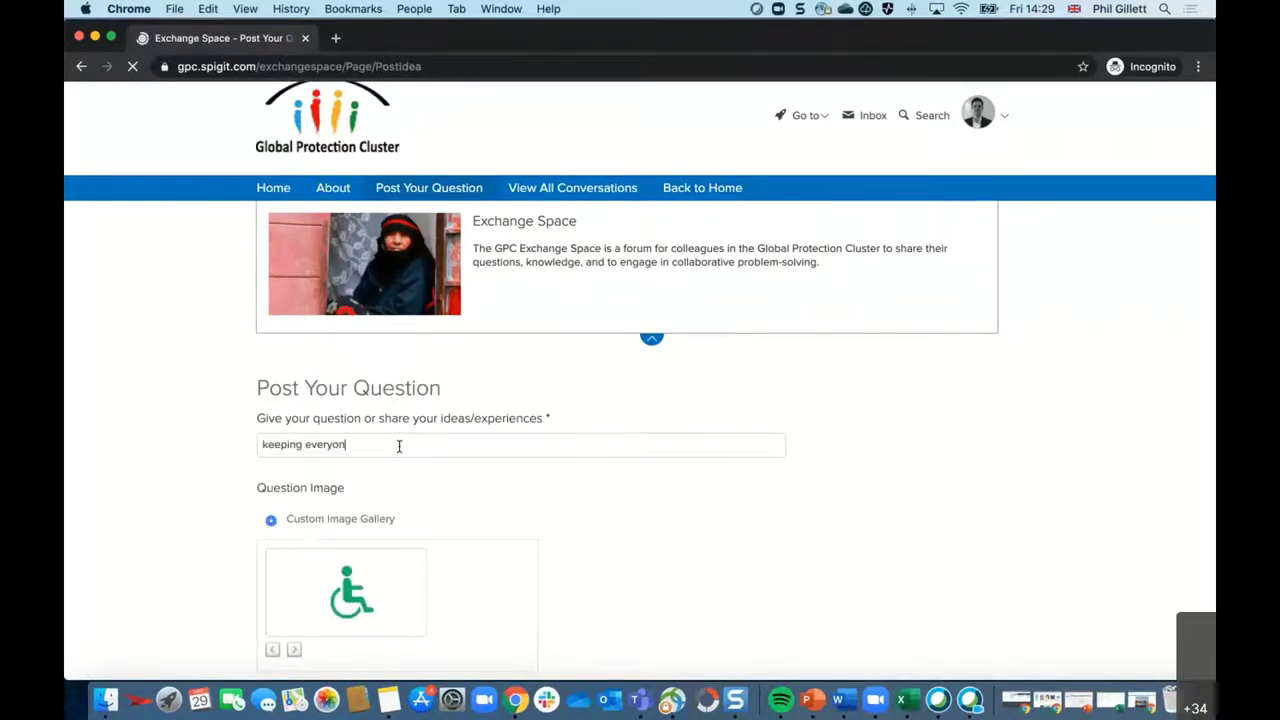
pyautogui.write('nnected')
# Browse the custom image gallery and set the question image to the green open book with a pencil.
pyautogui.scroll(-3, 440, 436)
pyautogui.click(296, 484)
pyautogui.click(296, 484)
pyautogui.click(296, 484)
pyautogui.click(296, 484)
pyautogui.click(296, 484)
pyautogui.click(296, 484)
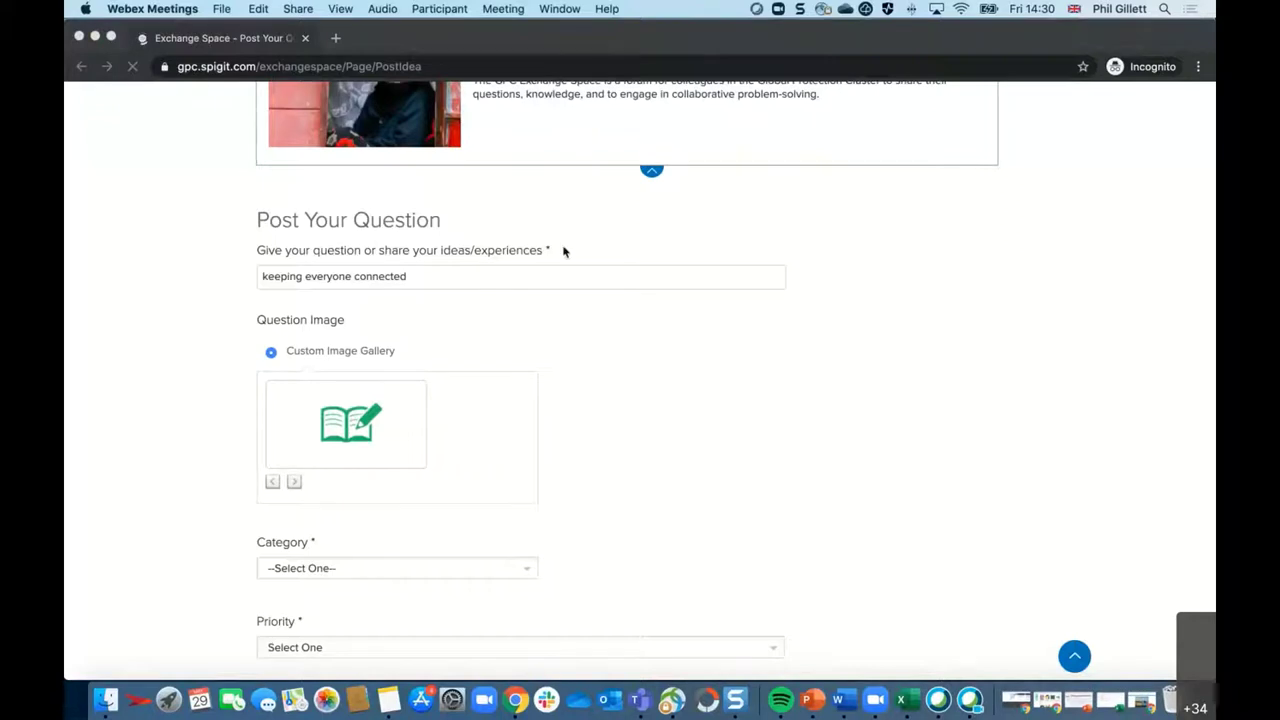
# Set the question's category to Other.
pyautogui.scroll(-1, 550, 260)
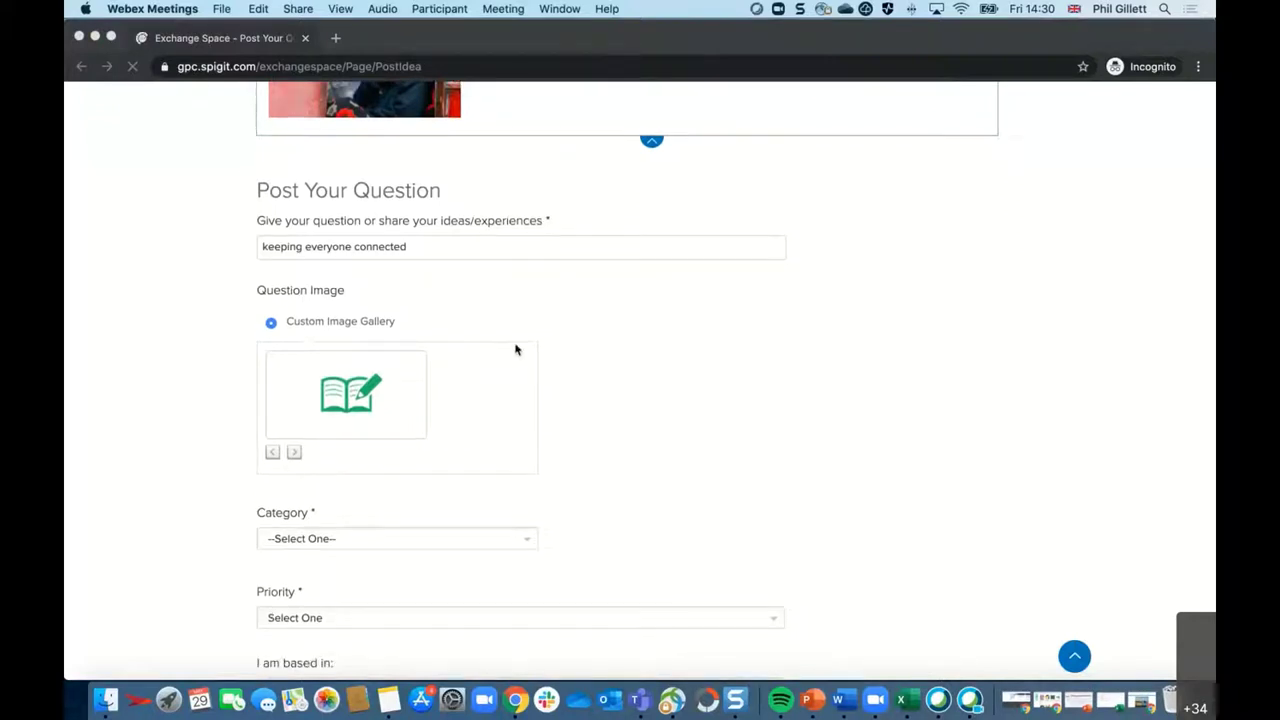
pyautogui.scroll(-4, 500, 346)
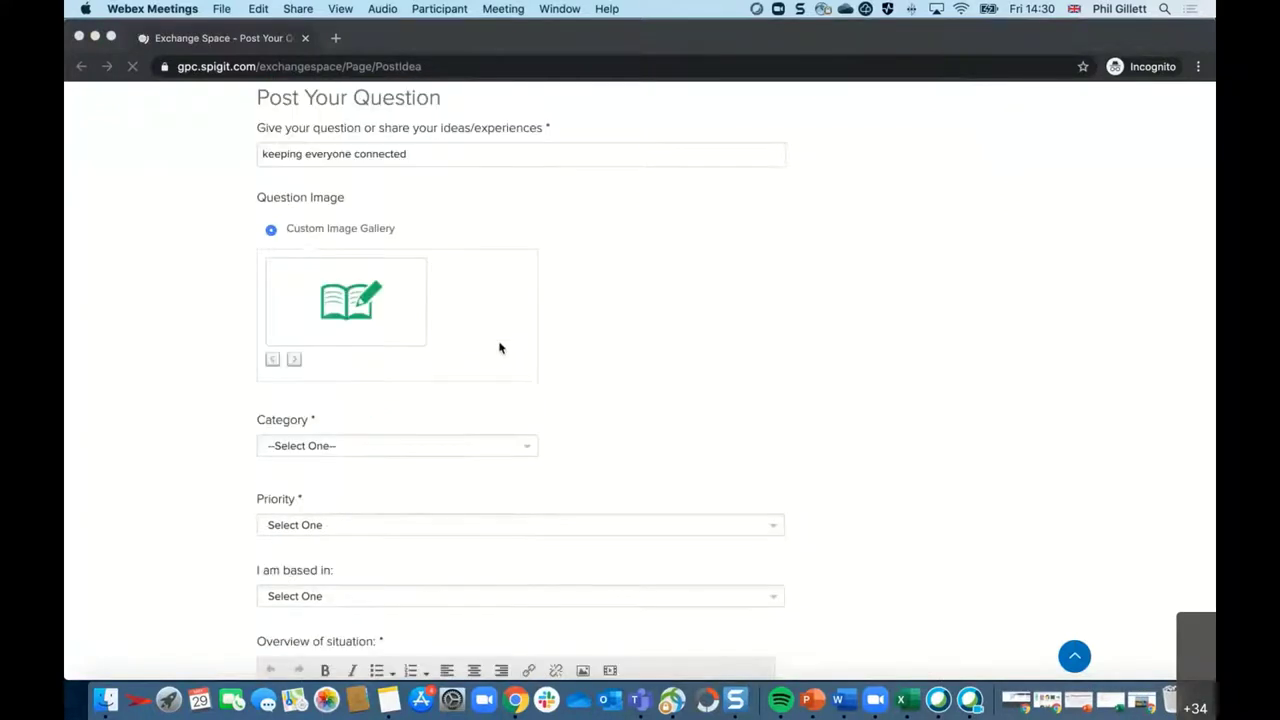
pyautogui.click(440, 428)
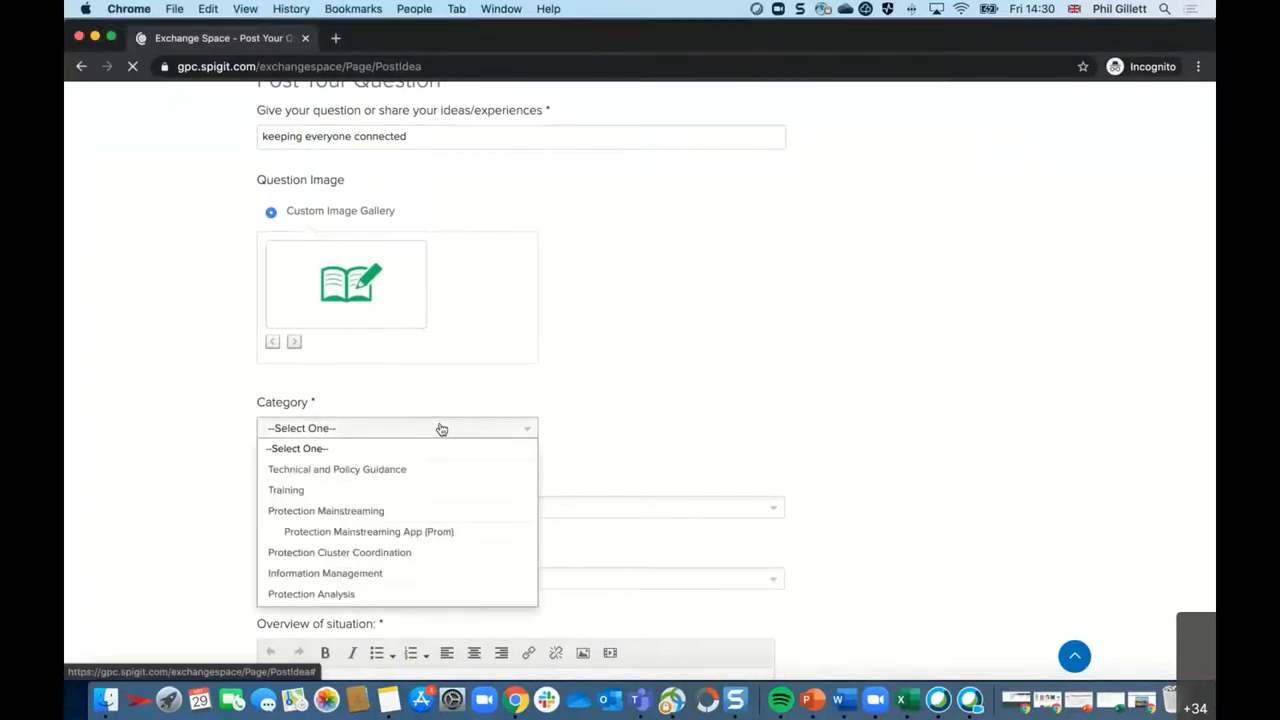
pyautogui.scroll(-1, 345, 410)
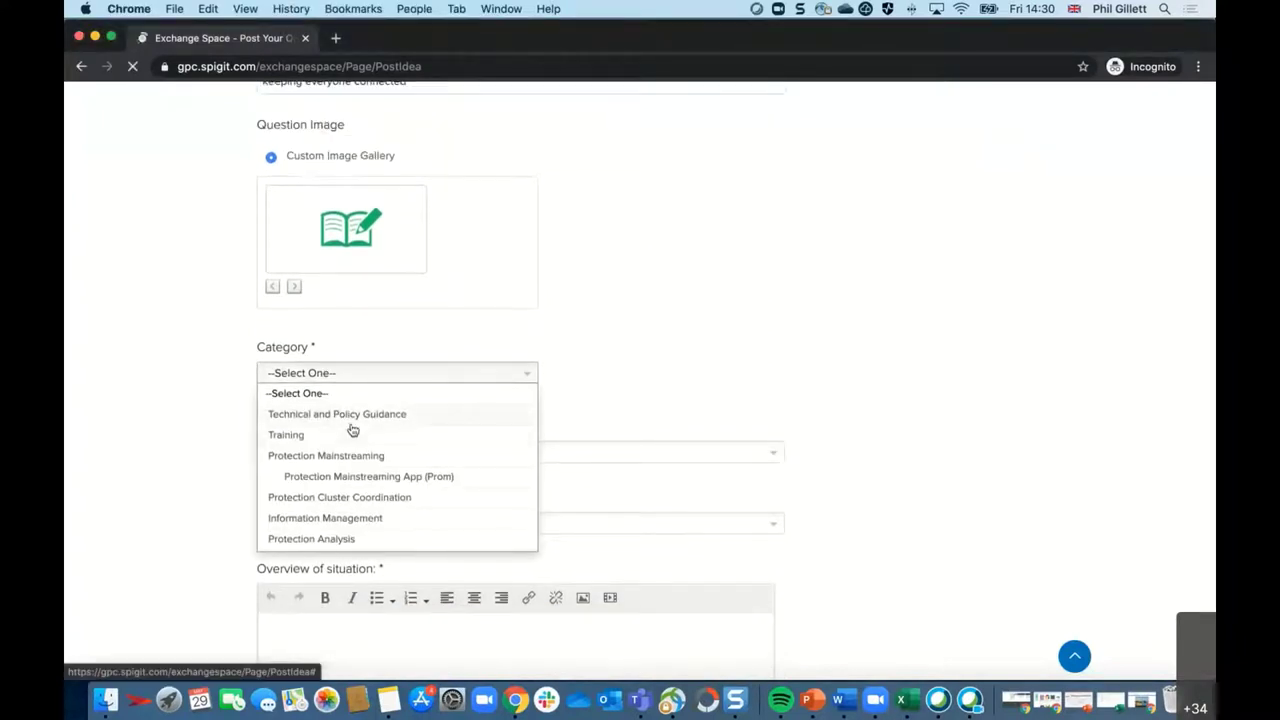
pyautogui.scroll(-1, 351, 432)
pyautogui.scroll(-5, 365, 435)
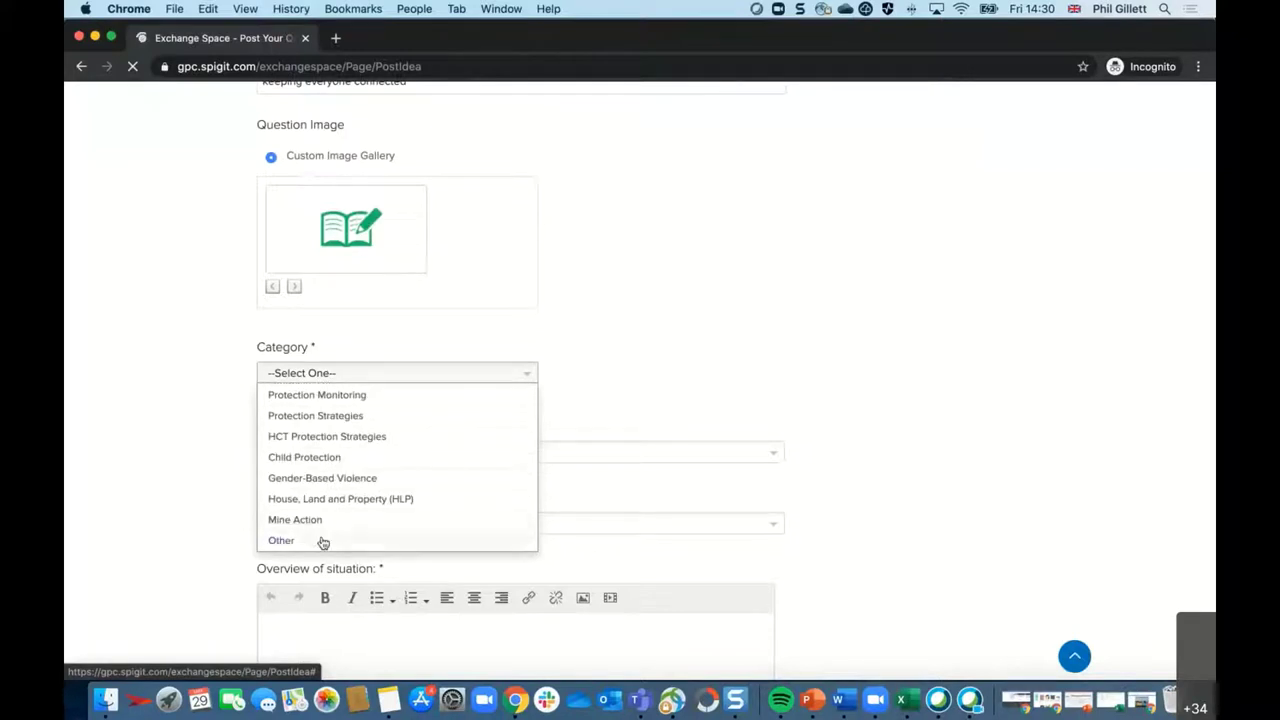
pyautogui.click(281, 540)
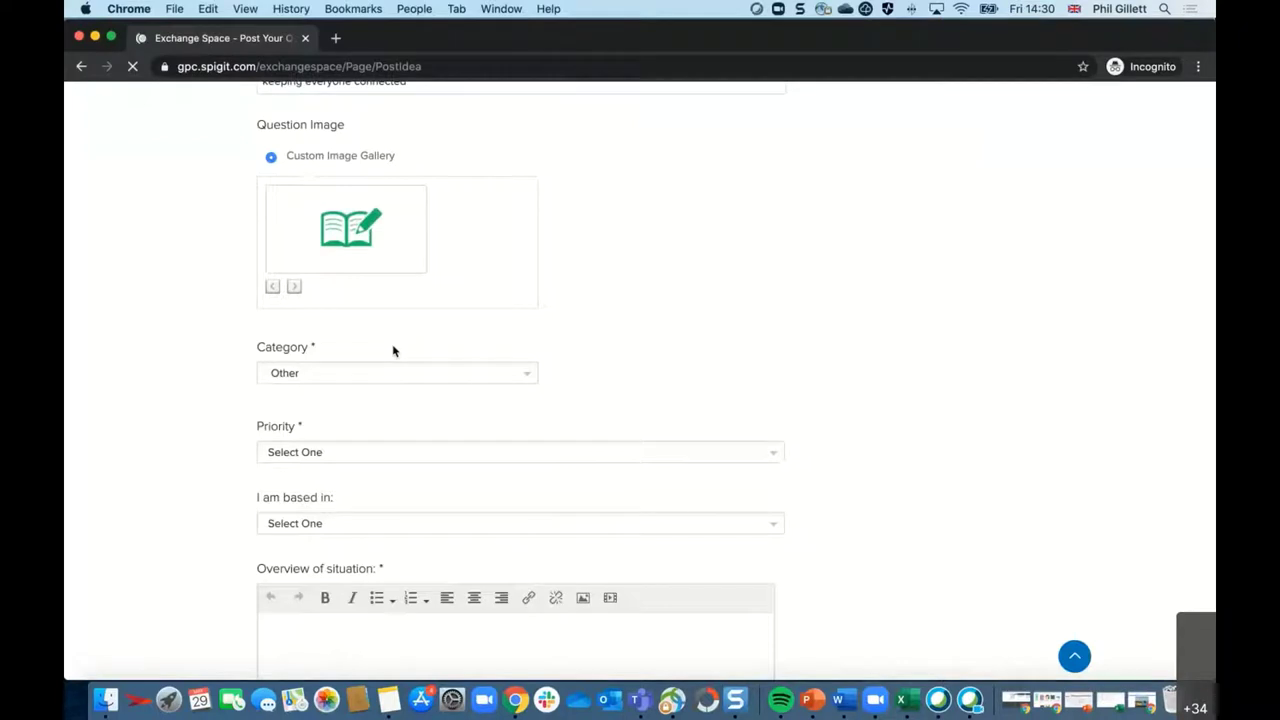
pyautogui.click(366, 374)
pyautogui.scroll(-1, 393, 453)
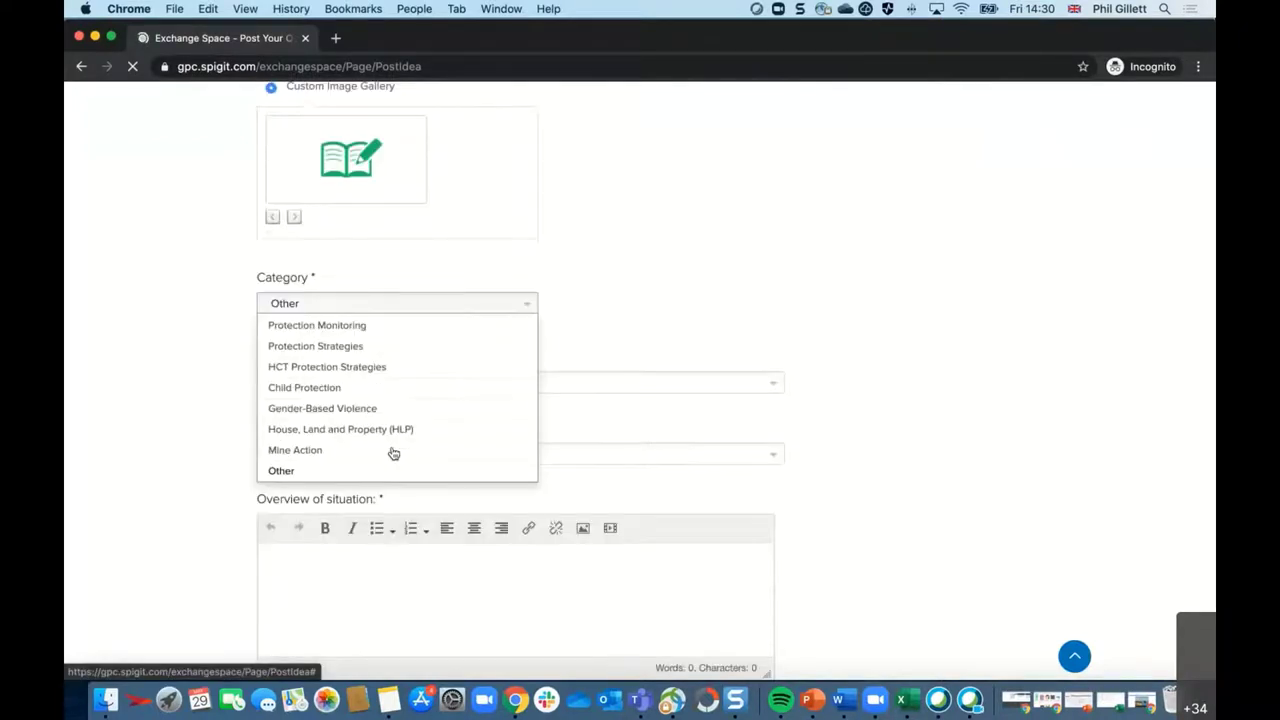
pyautogui.scroll(3, 394, 445)
pyautogui.click(628, 275)
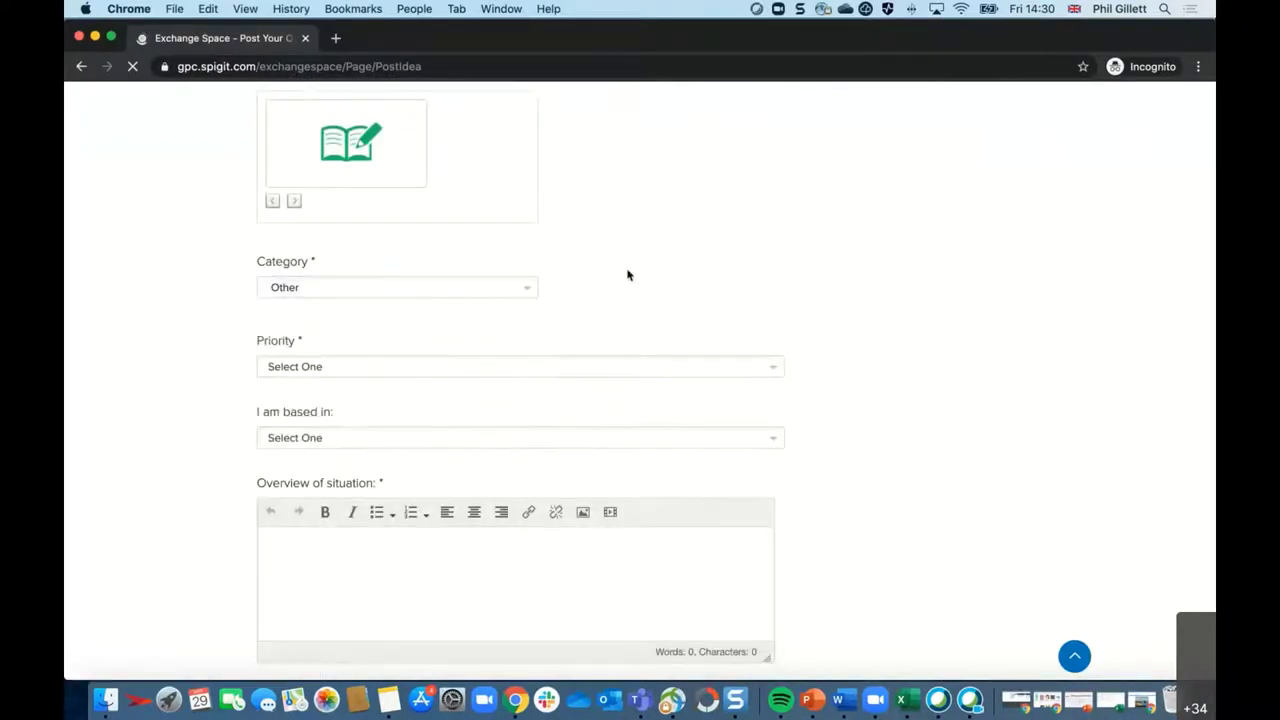
# Set the question's priority to Low and the region the poster is based in to Europe.
pyautogui.scroll(-1, 620, 285)
pyautogui.click(350, 314)
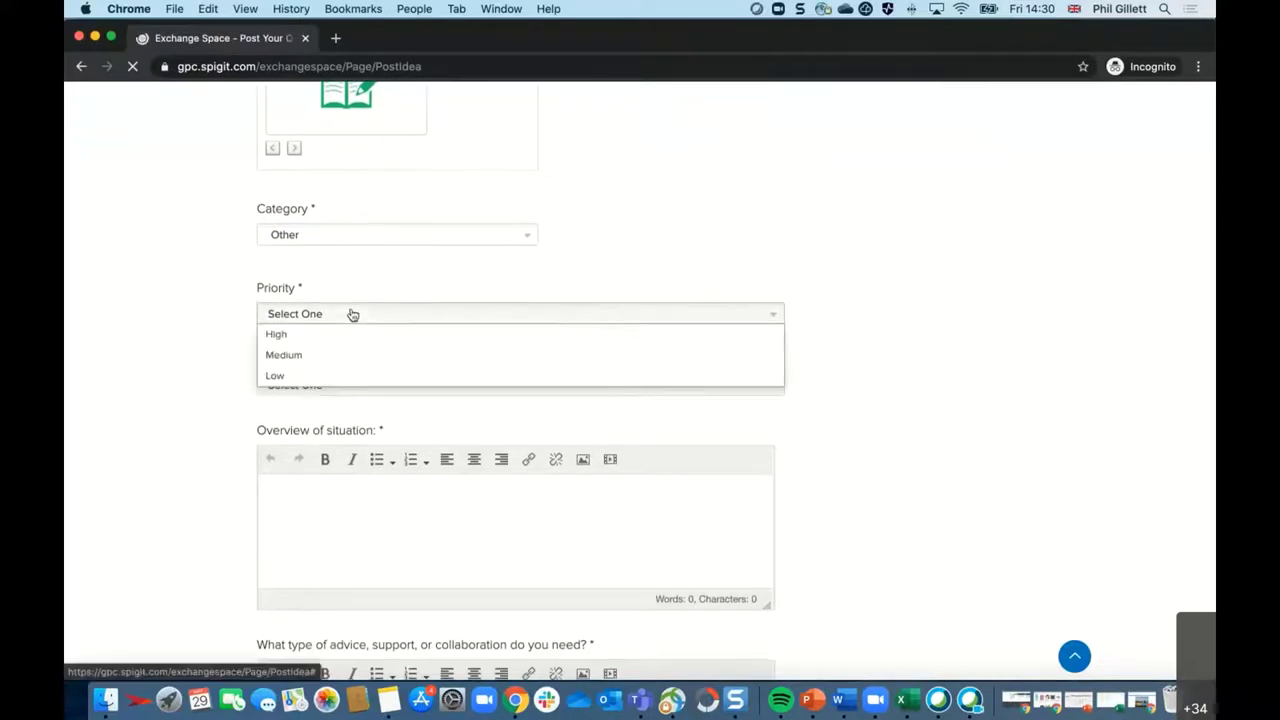
pyautogui.click(317, 376)
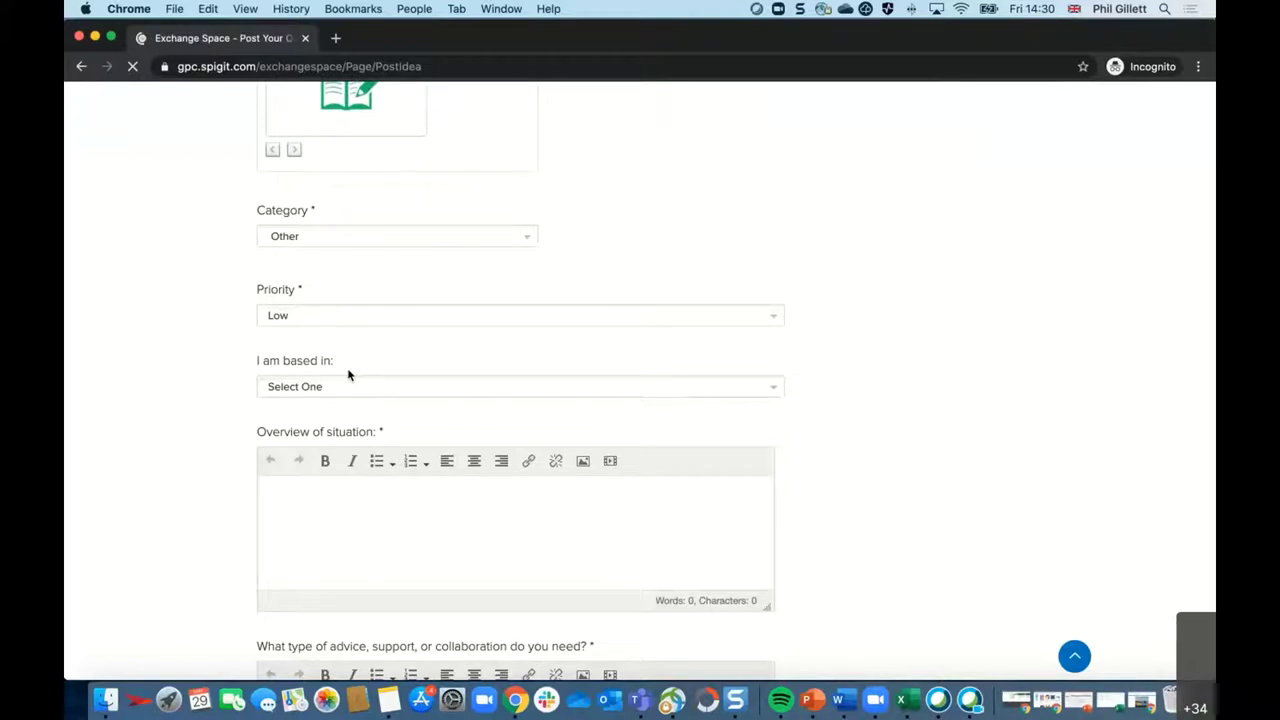
pyautogui.scroll(2, 385, 325)
pyautogui.scroll(-3, 385, 325)
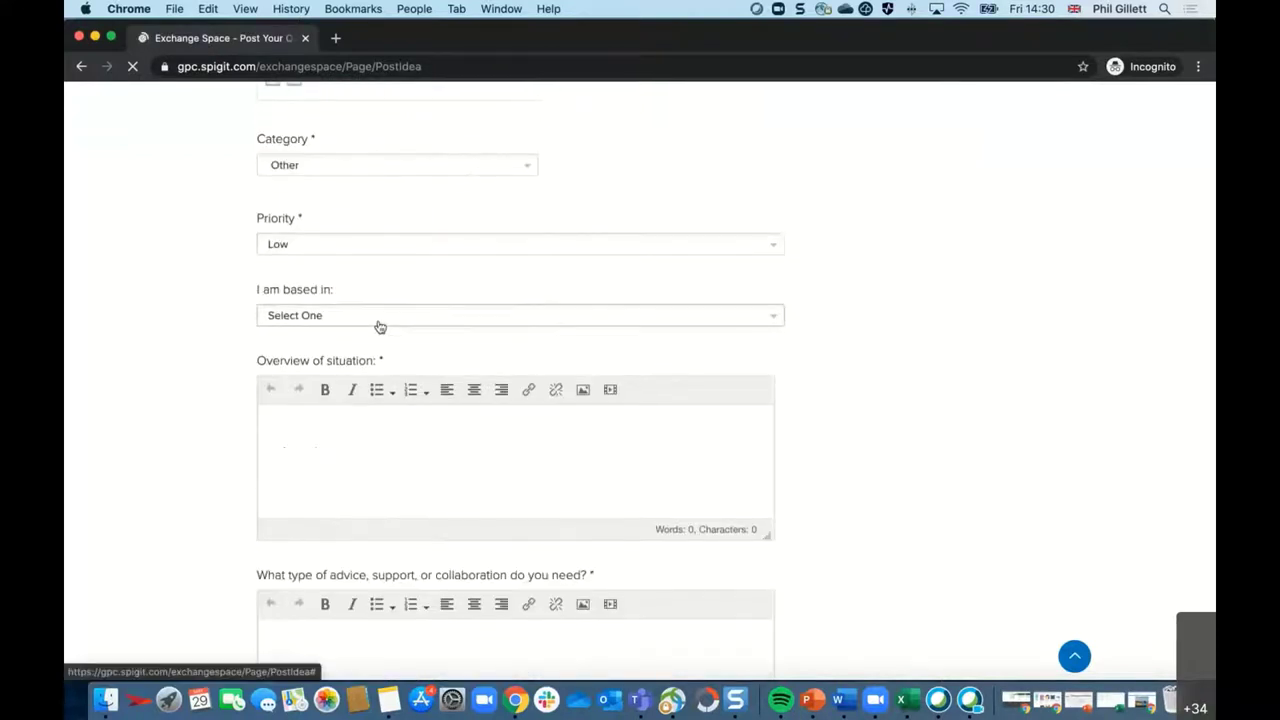
pyautogui.click(366, 320)
pyautogui.scroll(-1, 320, 380)
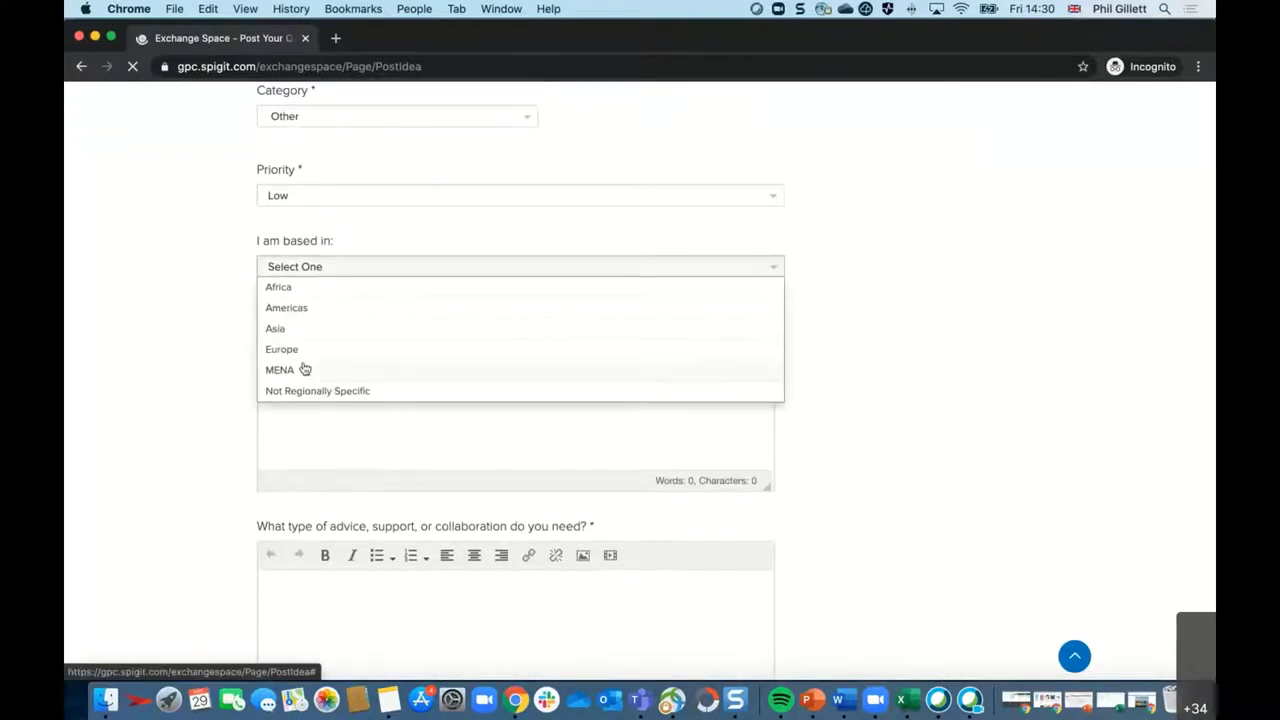
pyautogui.click(300, 349)
# Fill in the situation overview with "Im looking to see how everyone is keeping connected during this time? Can anyone advise on best practices".
pyautogui.click(371, 403)
pyautogui.scroll(-1, 360, 380)
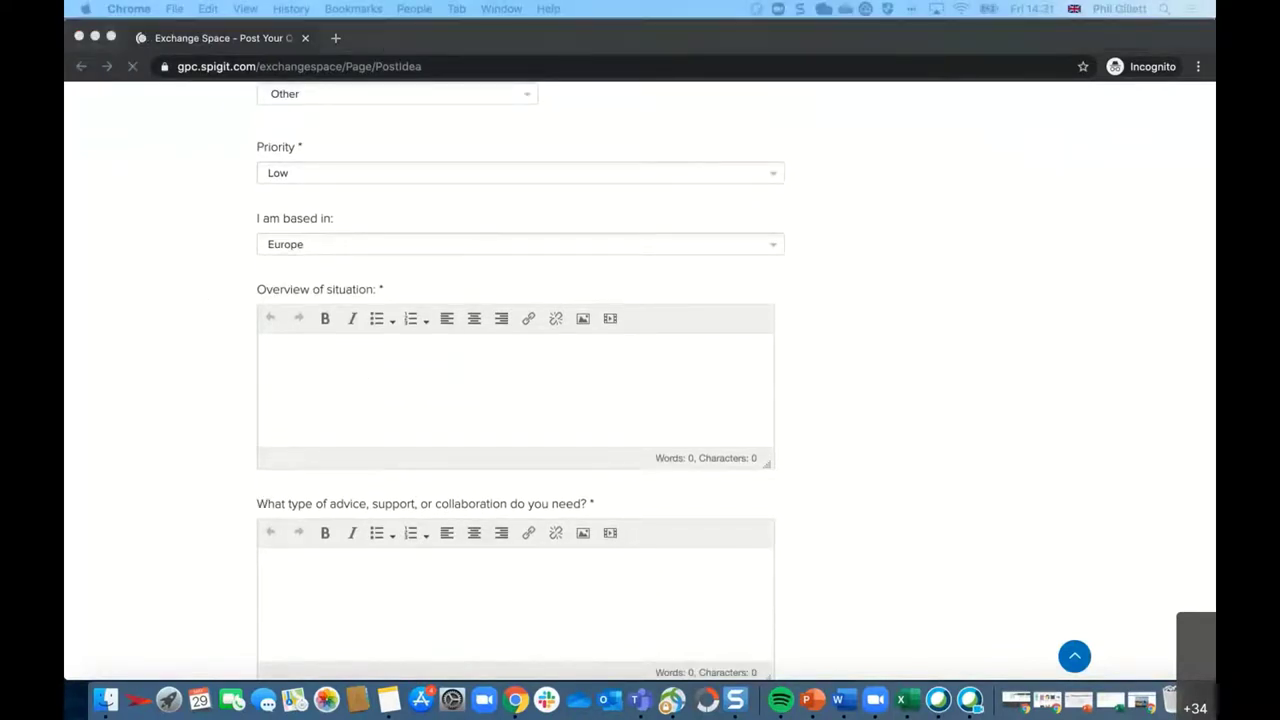
pyautogui.click(366, 374)
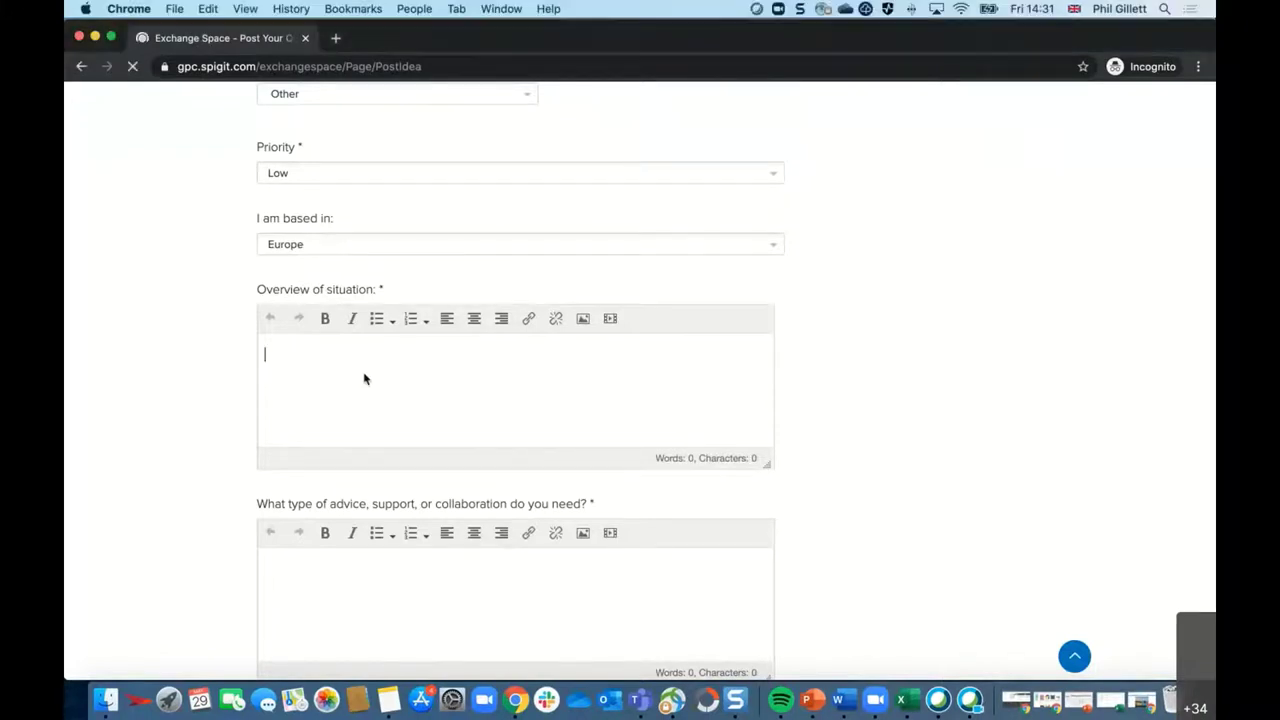
pyautogui.write('Im looking to see how everyone is keeping connected during this time? Can anyone advise on best practices')
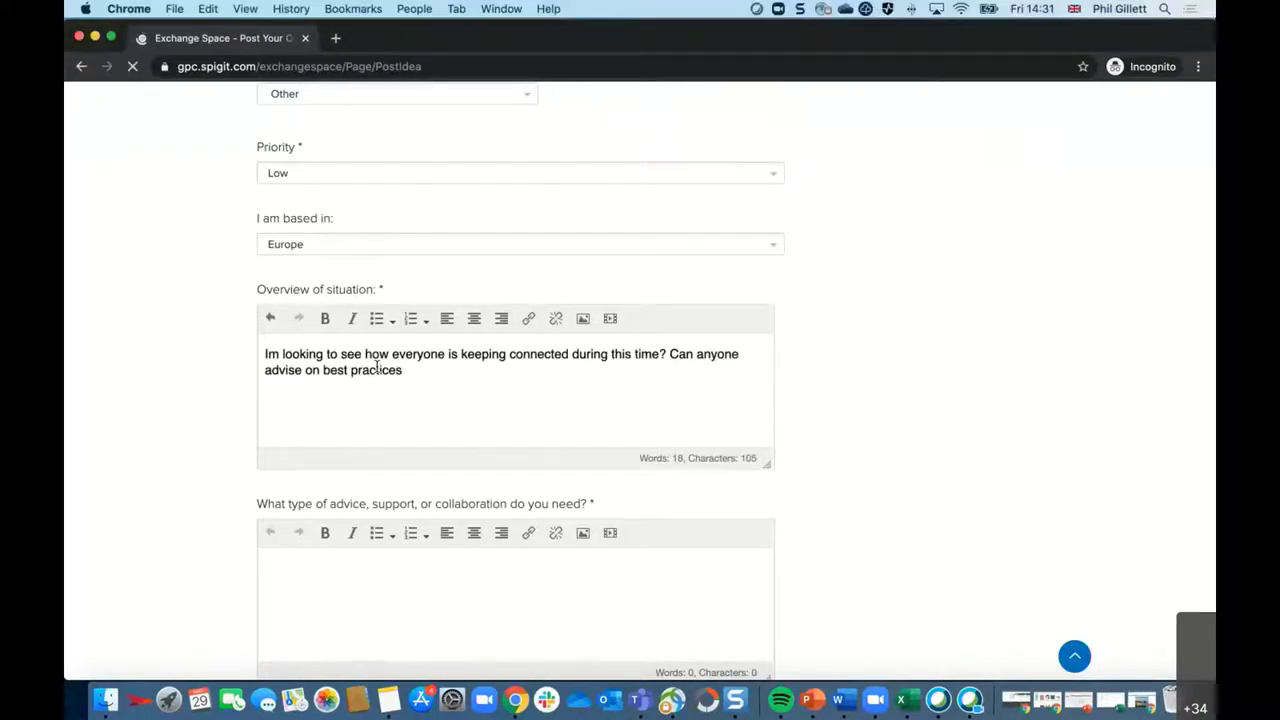
# Answer what type of advice, support or collaboration is needed with "I am not too sure at the moment".
pyautogui.scroll(-2, 411, 346)
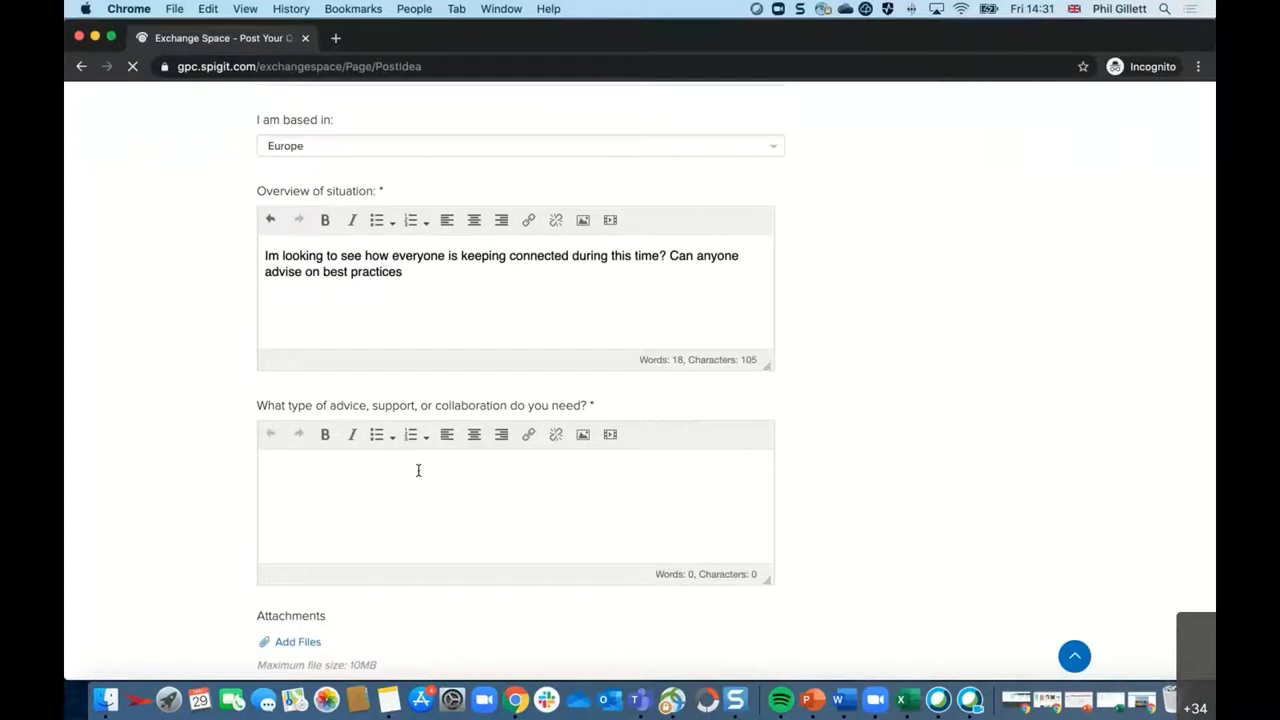
pyautogui.scroll(4, 418, 470)
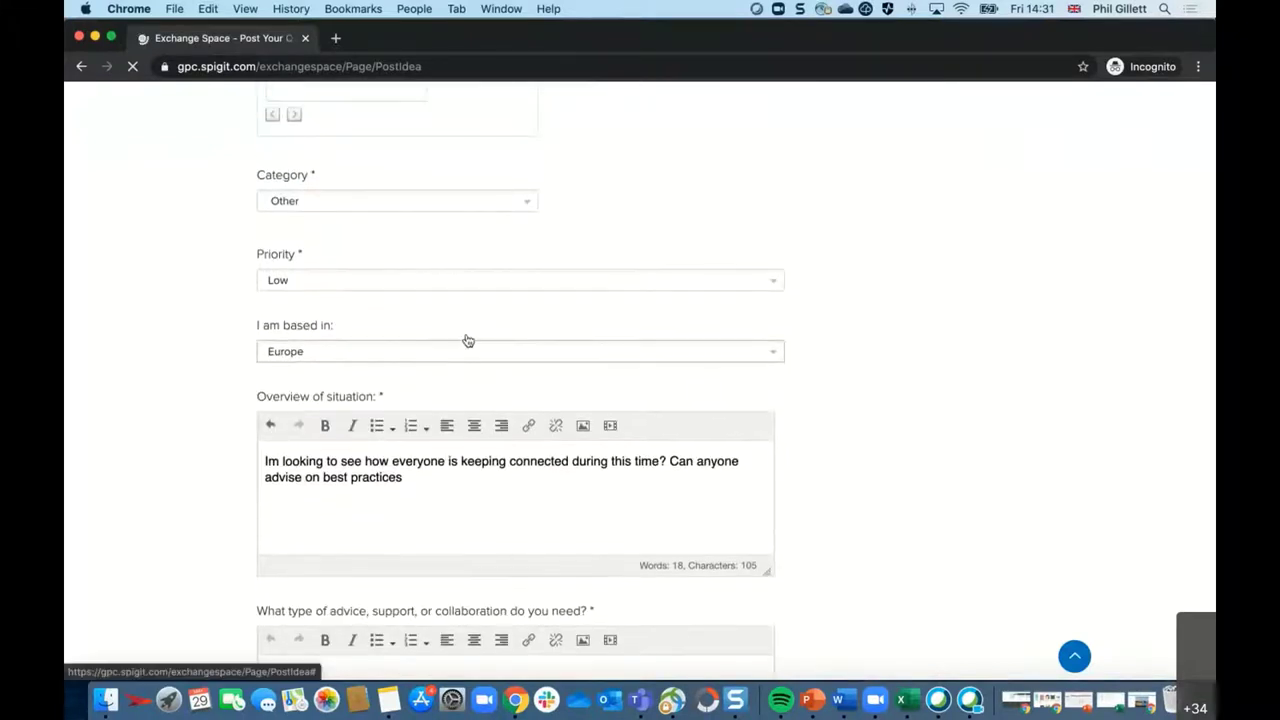
pyautogui.scroll(1, 467, 341)
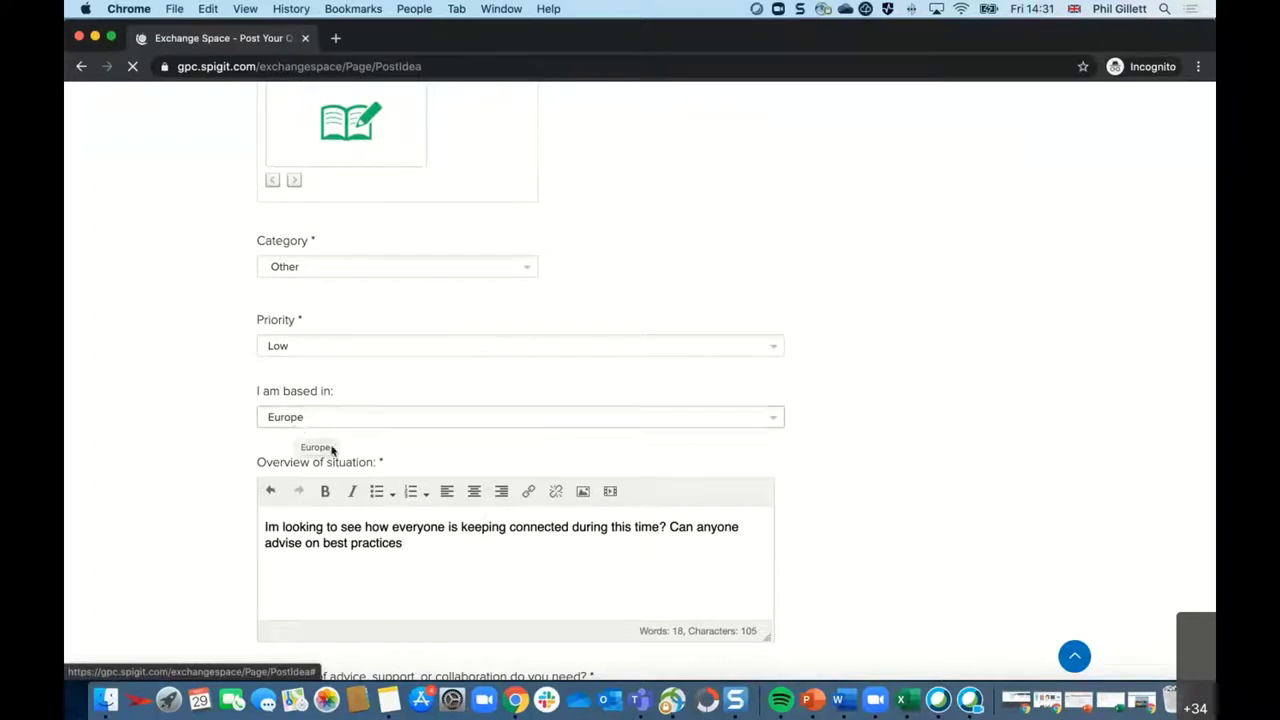
pyautogui.scroll(-2, 383, 463)
pyautogui.scroll(-3, 297, 543)
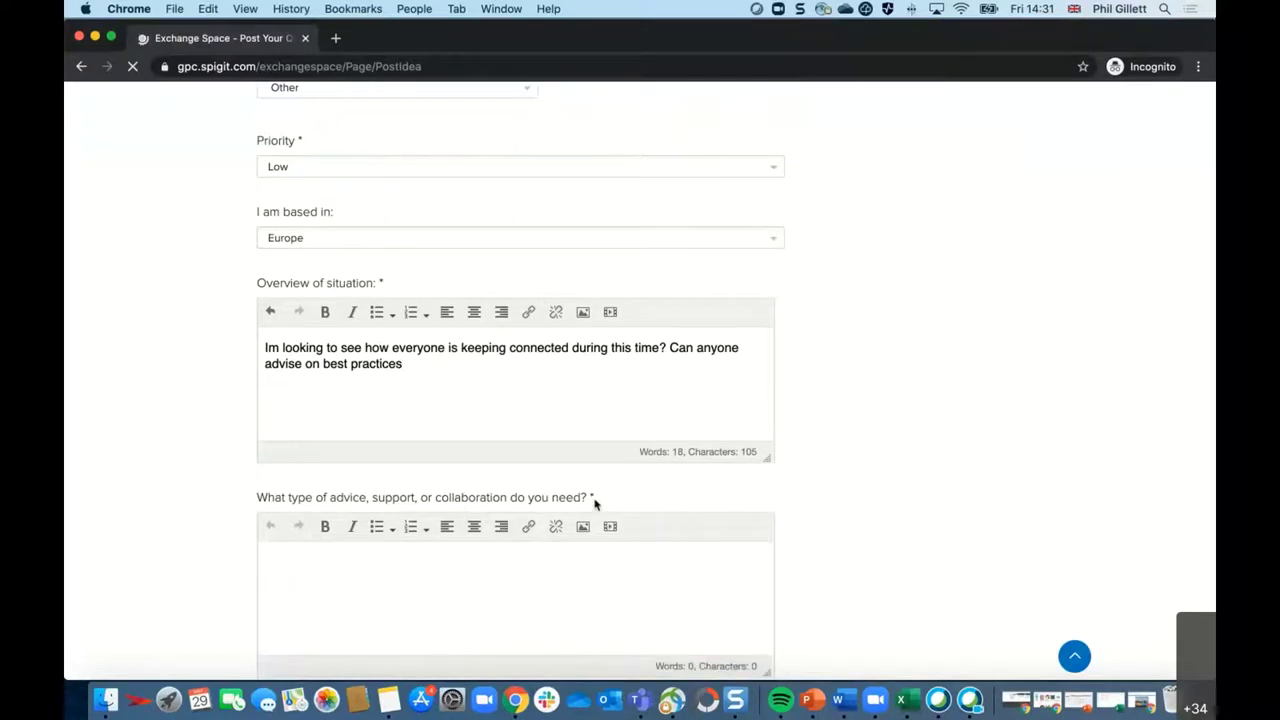
pyautogui.click(460, 576)
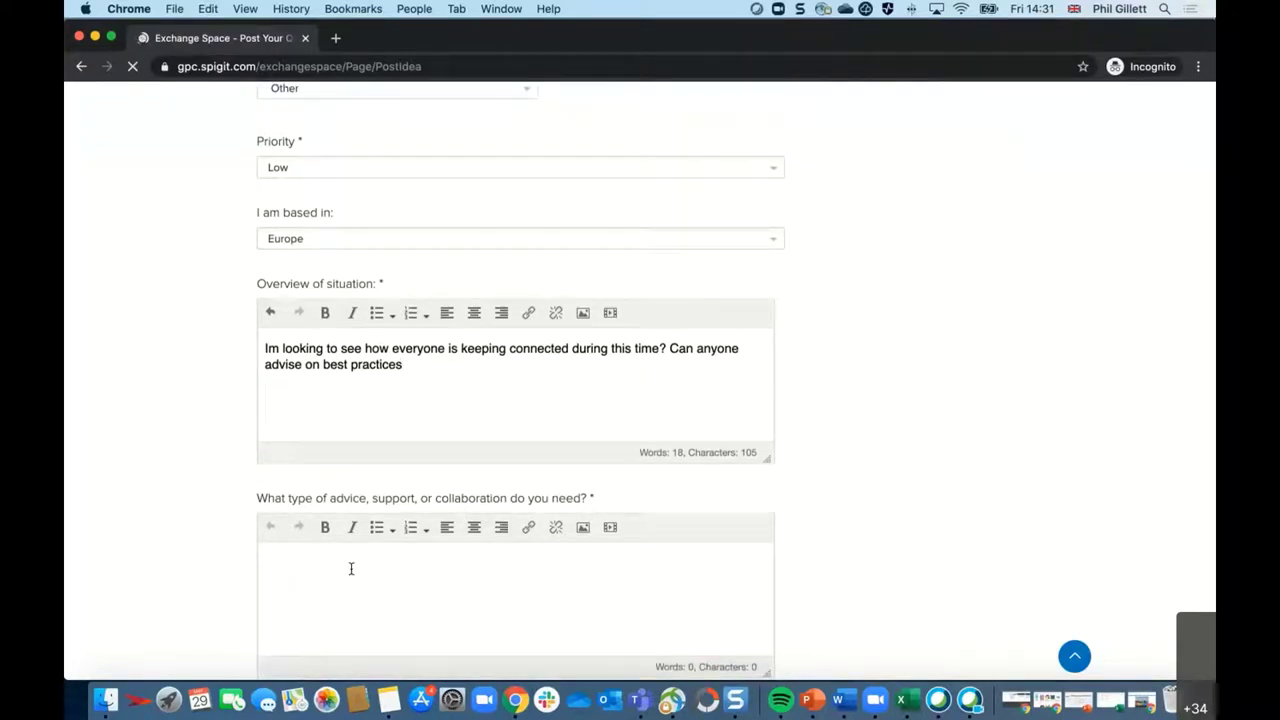
pyautogui.write('I am not to')
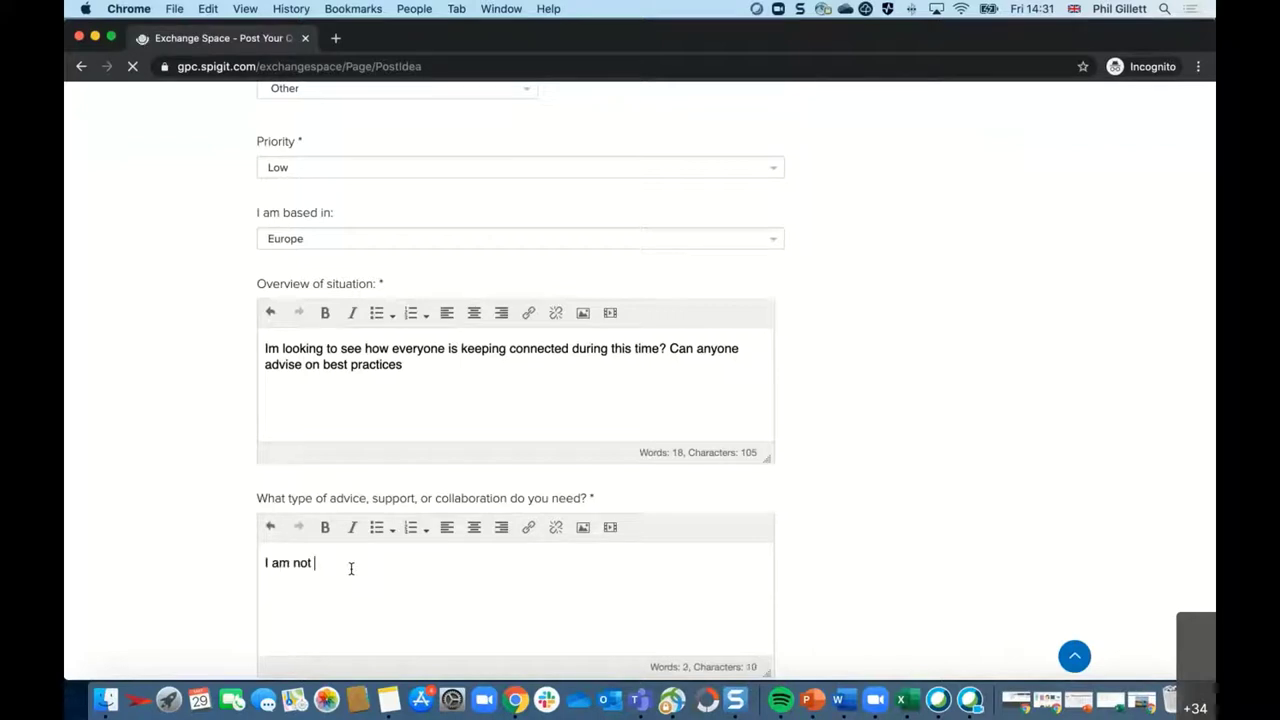
pyautogui.press('BackSpace')
pyautogui.write('o sure at the moment')
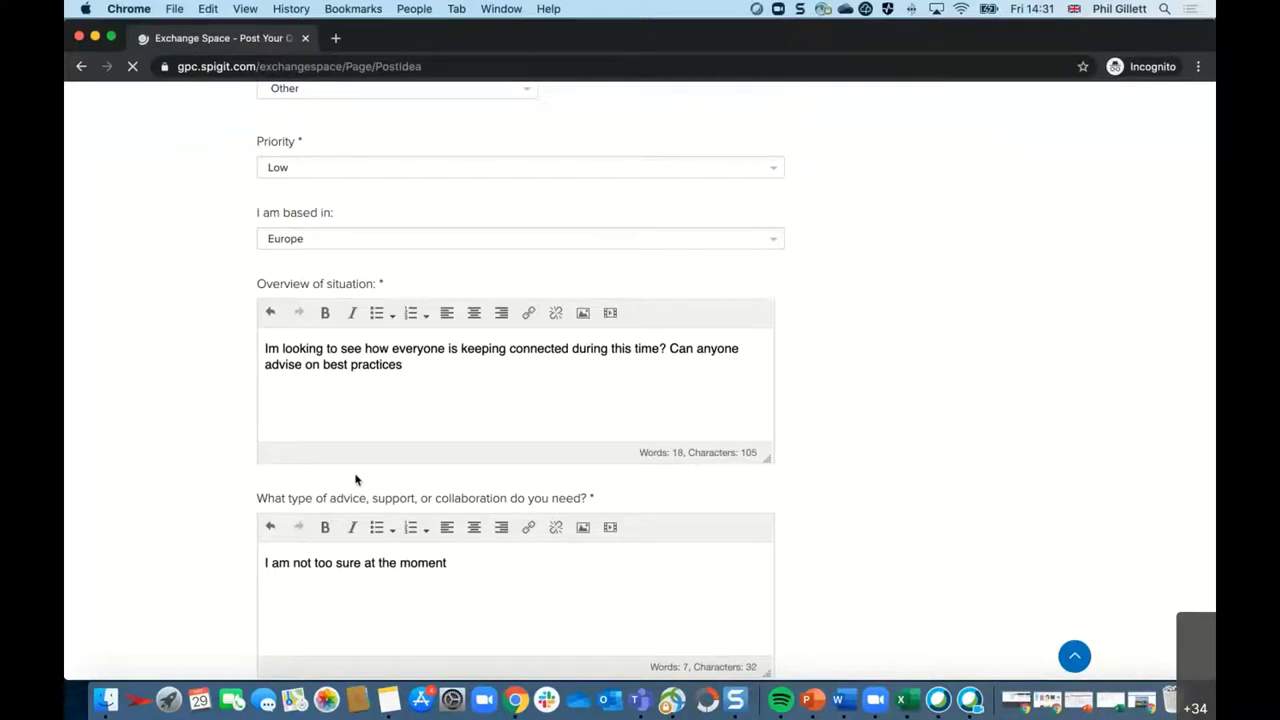
# Check the option for adding attachments without choosing a file, and look at the Tags field and its help information.
pyautogui.scroll(-2, 408, 467)
pyautogui.scroll(-2, 634, 423)
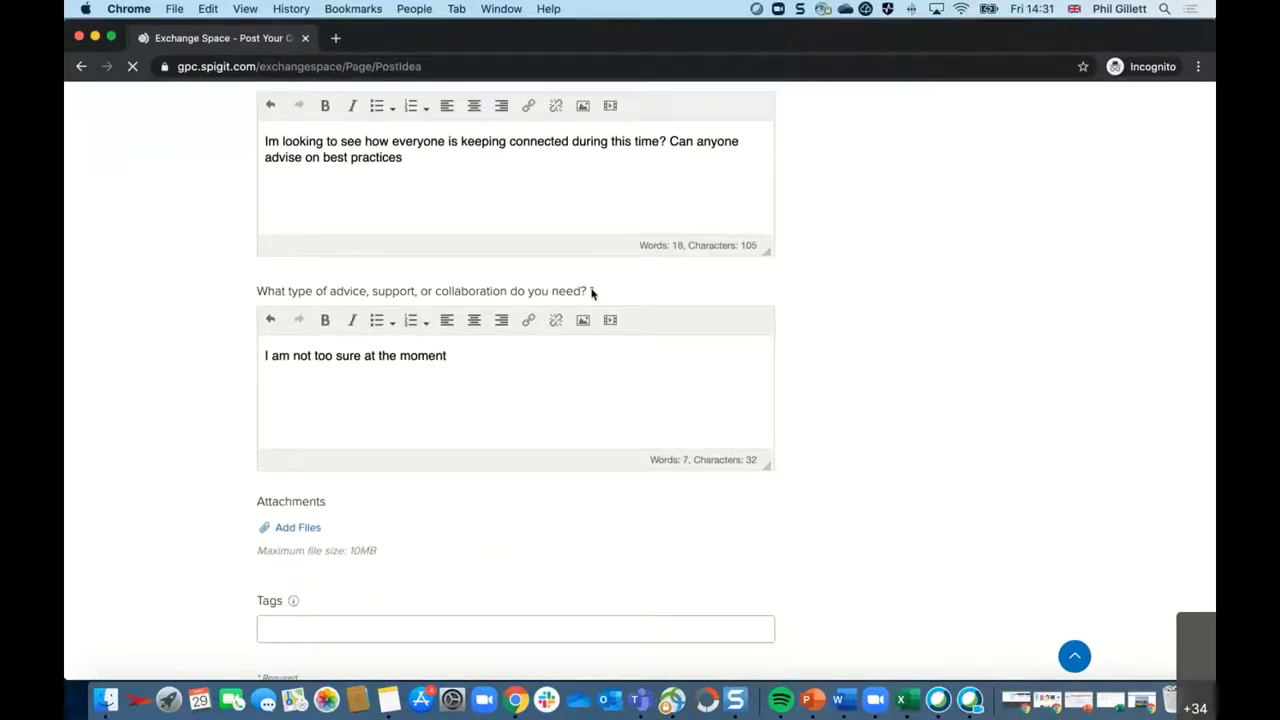
pyautogui.click(287, 530)
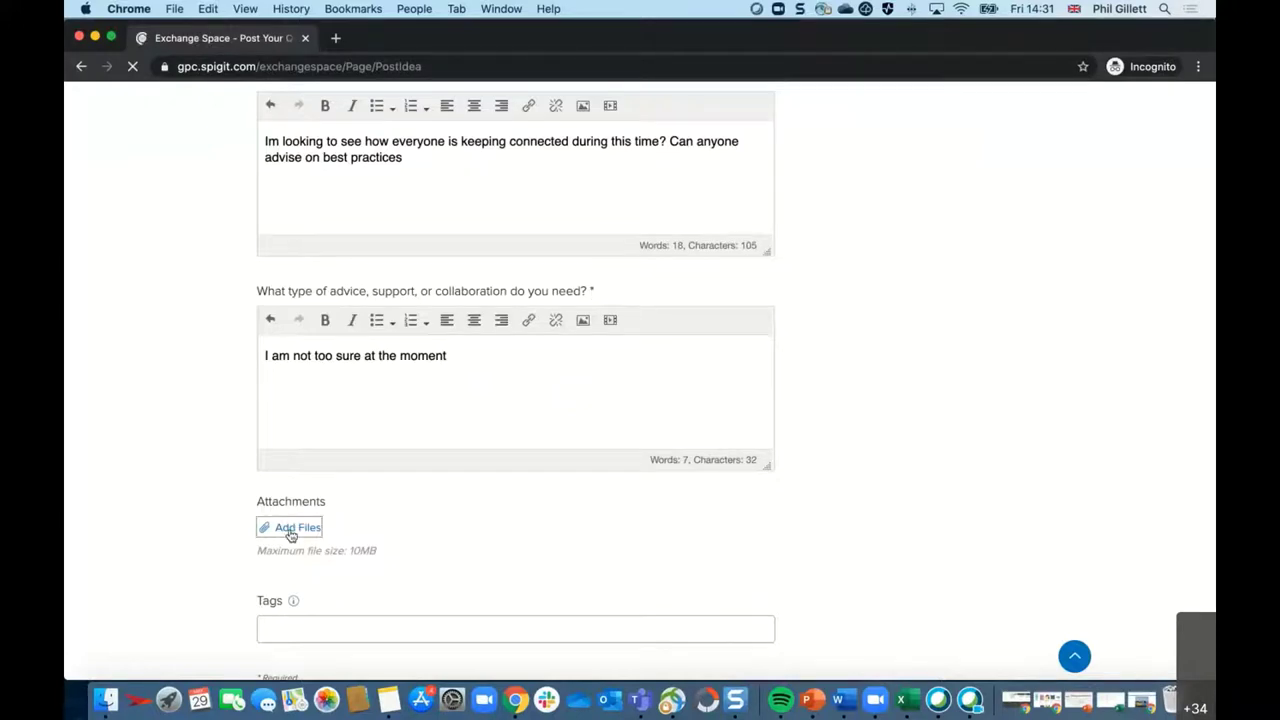
pyautogui.click(1095, 611)
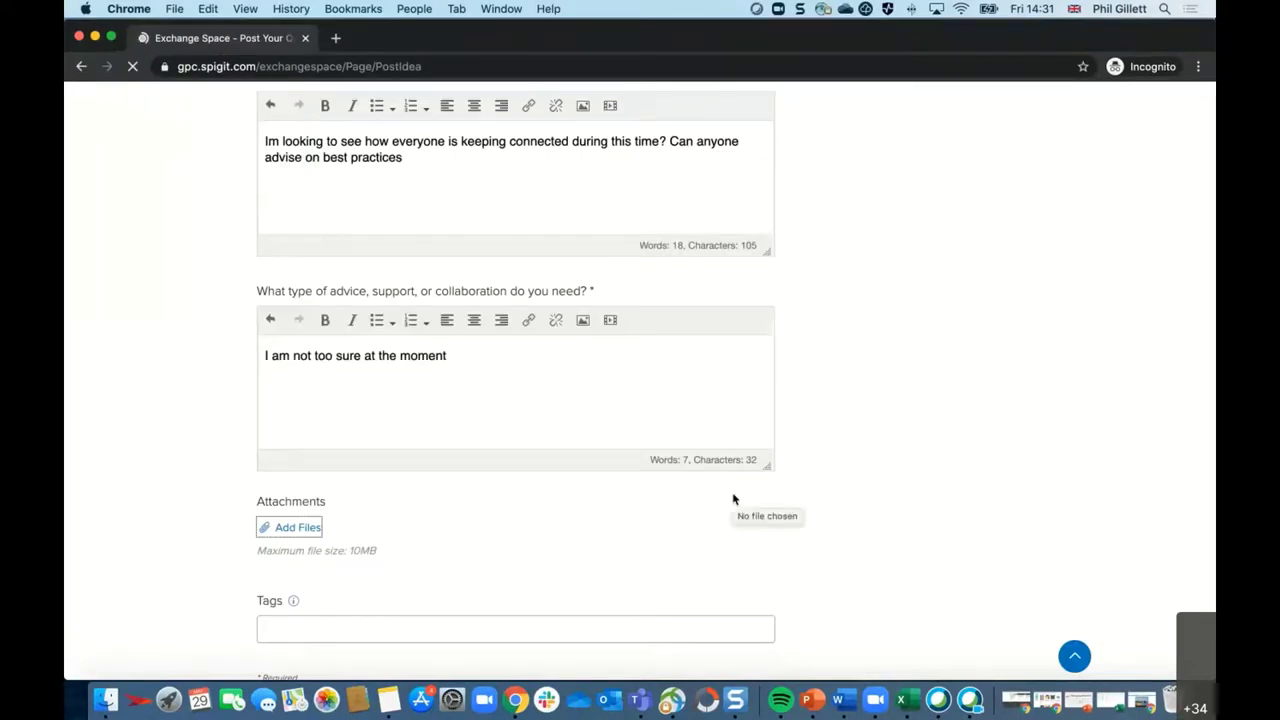
pyautogui.scroll(-1, 546, 563)
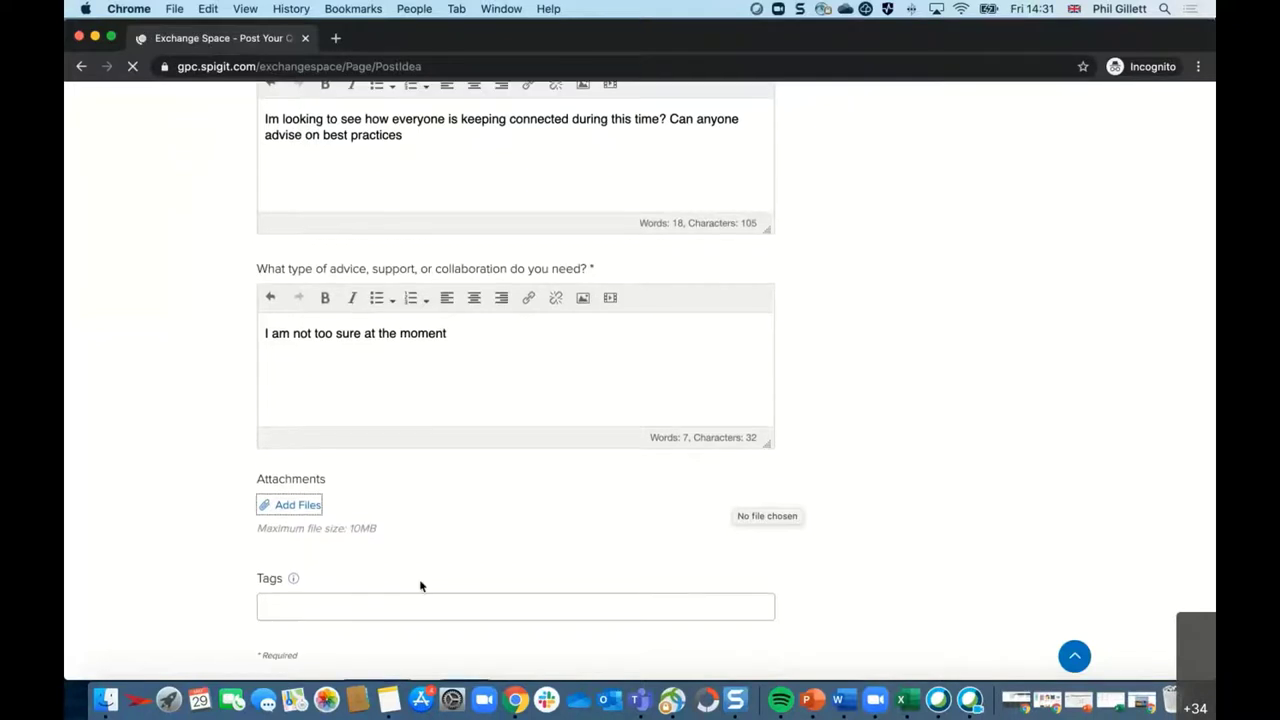
pyautogui.click(320, 598)
pyautogui.click(294, 578)
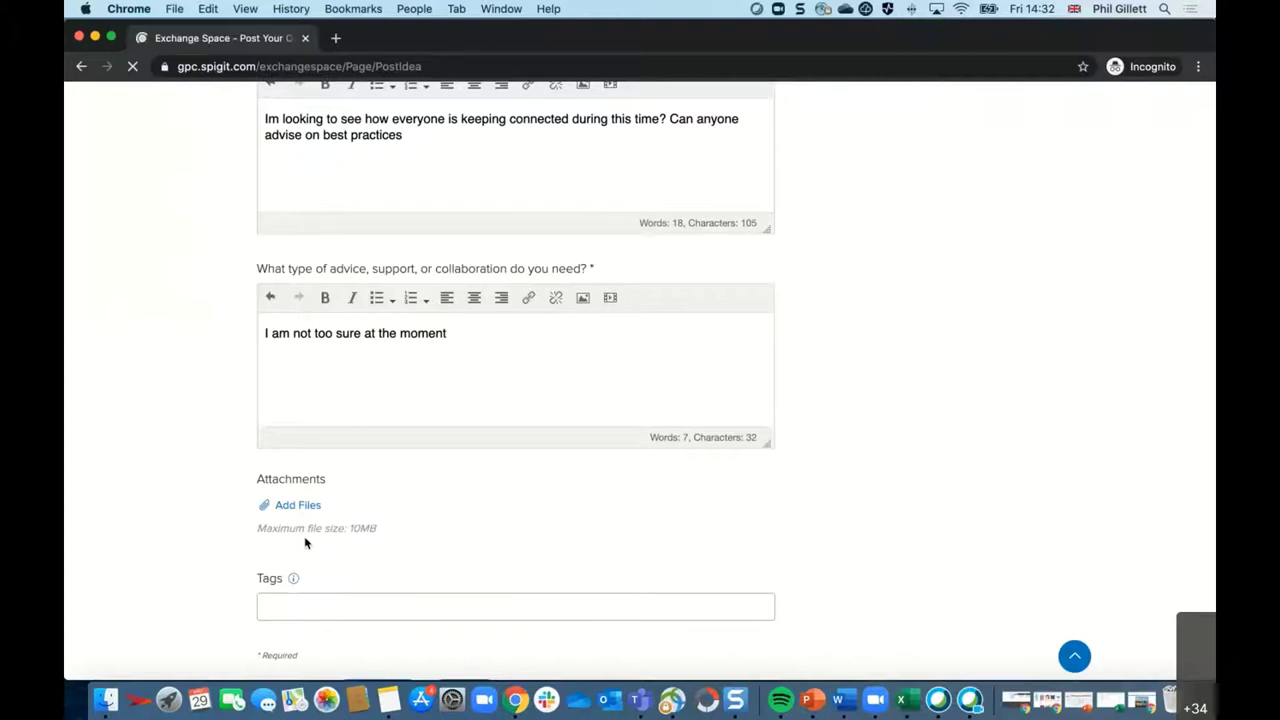
# Publish the question and dismiss the thank-you message.
pyautogui.scroll(-2, 363, 523)
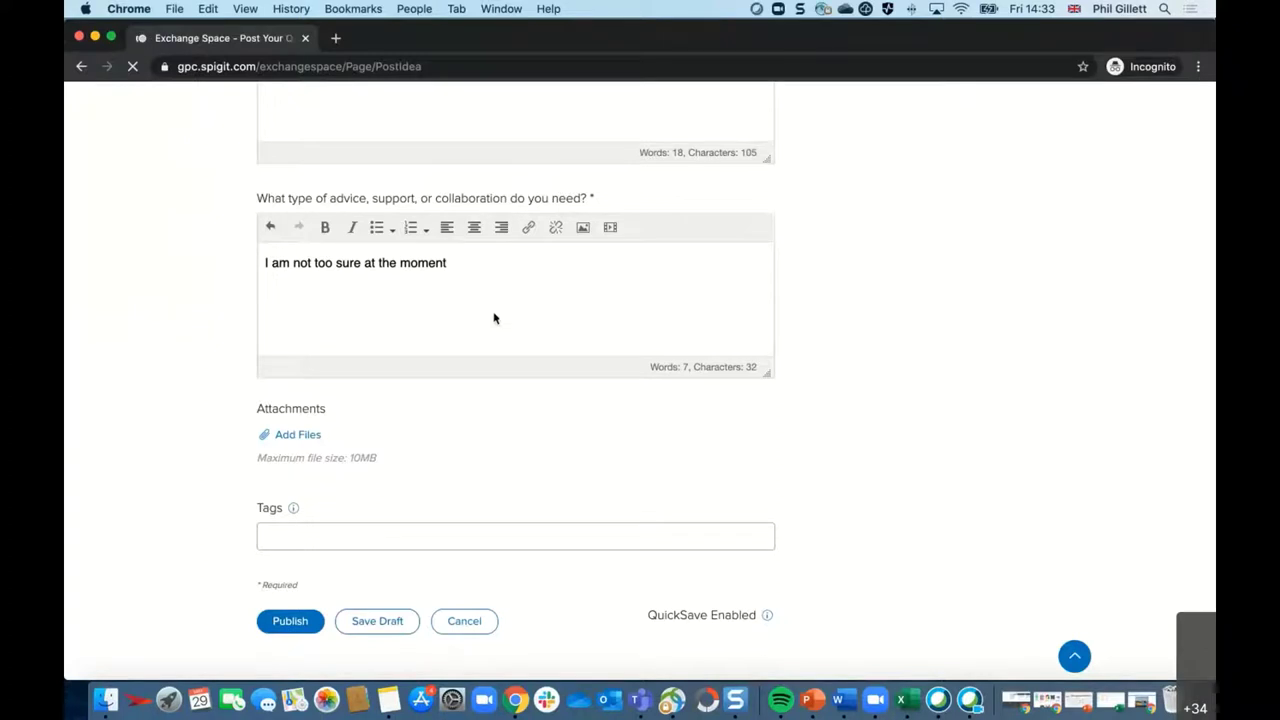
pyautogui.scroll(-1, 480, 450)
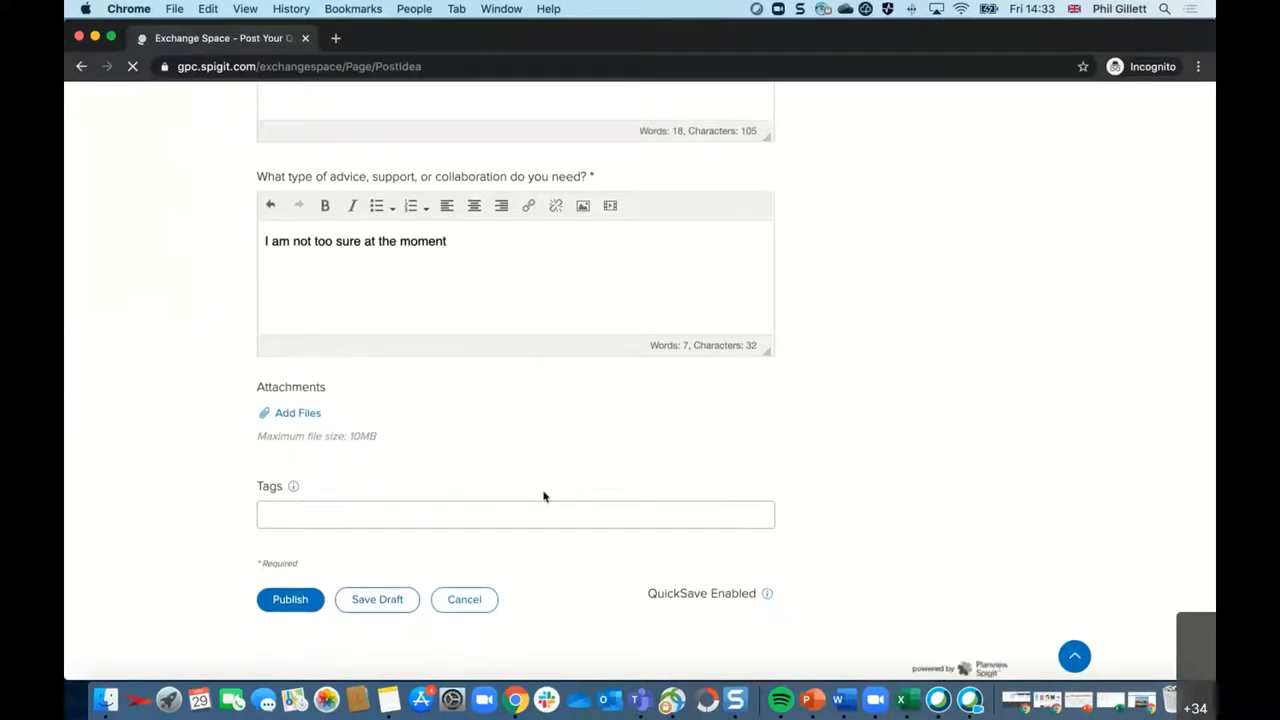
pyautogui.click(289, 600)
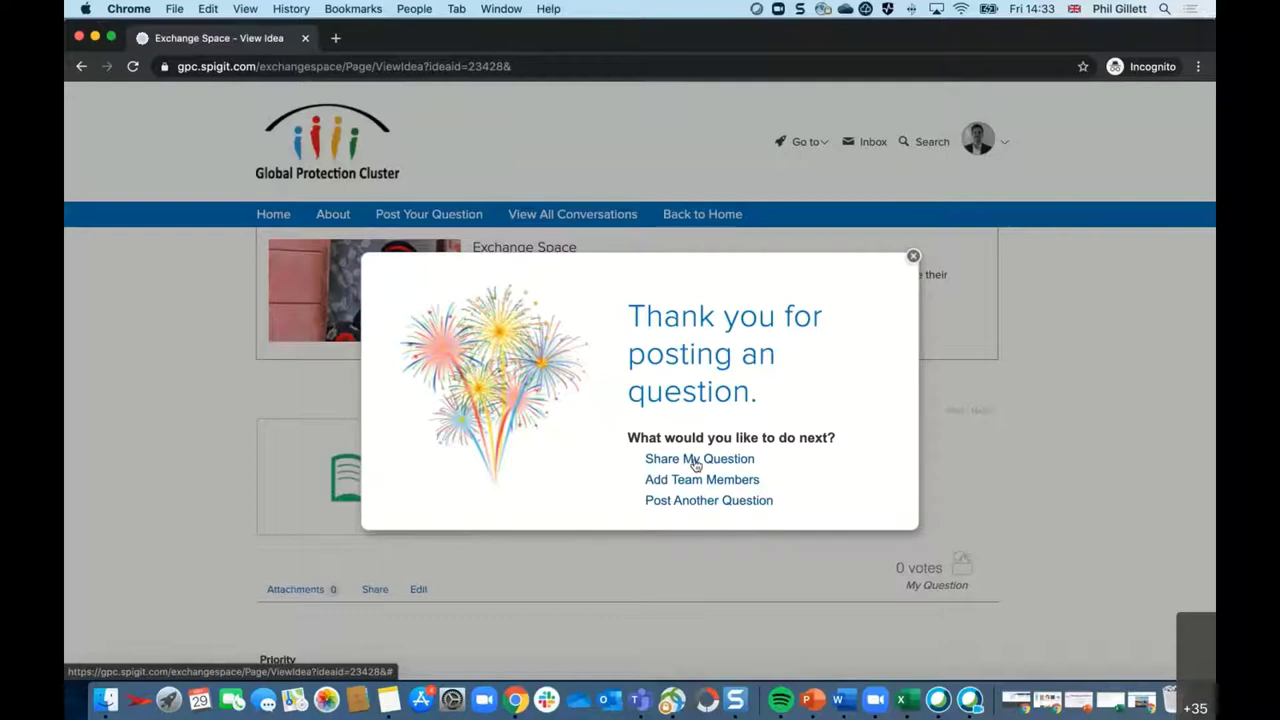
pyautogui.click(913, 256)
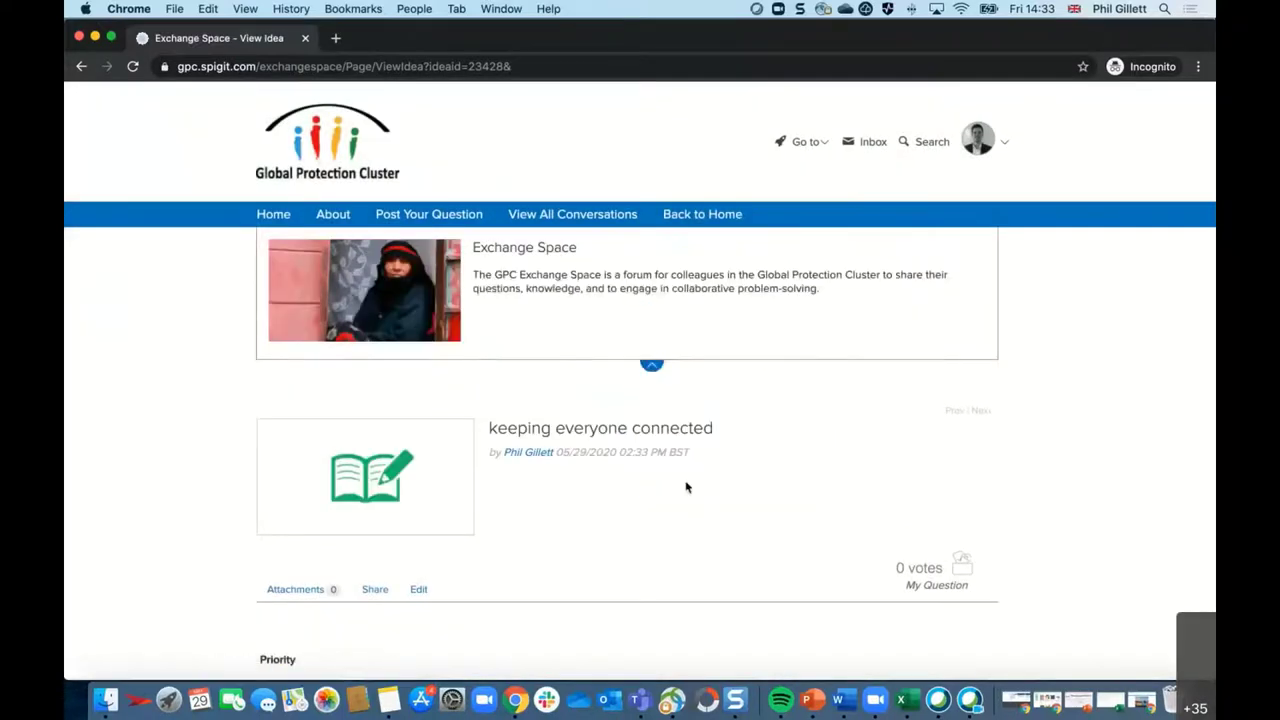
# Review the published question's details and comments section, and open the list of all Exchange Space conversations.
pyautogui.scroll(-4, 686, 486)
pyautogui.scroll(-3, 545, 440)
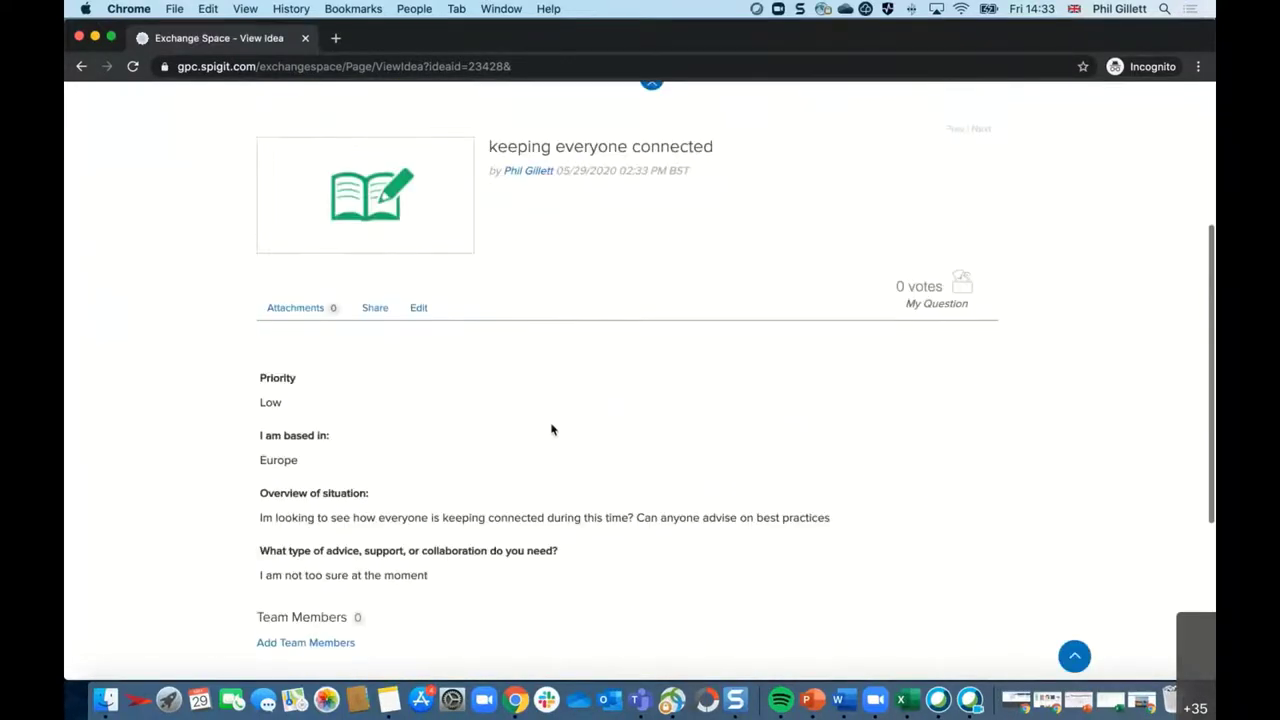
pyautogui.scroll(-4, 362, 429)
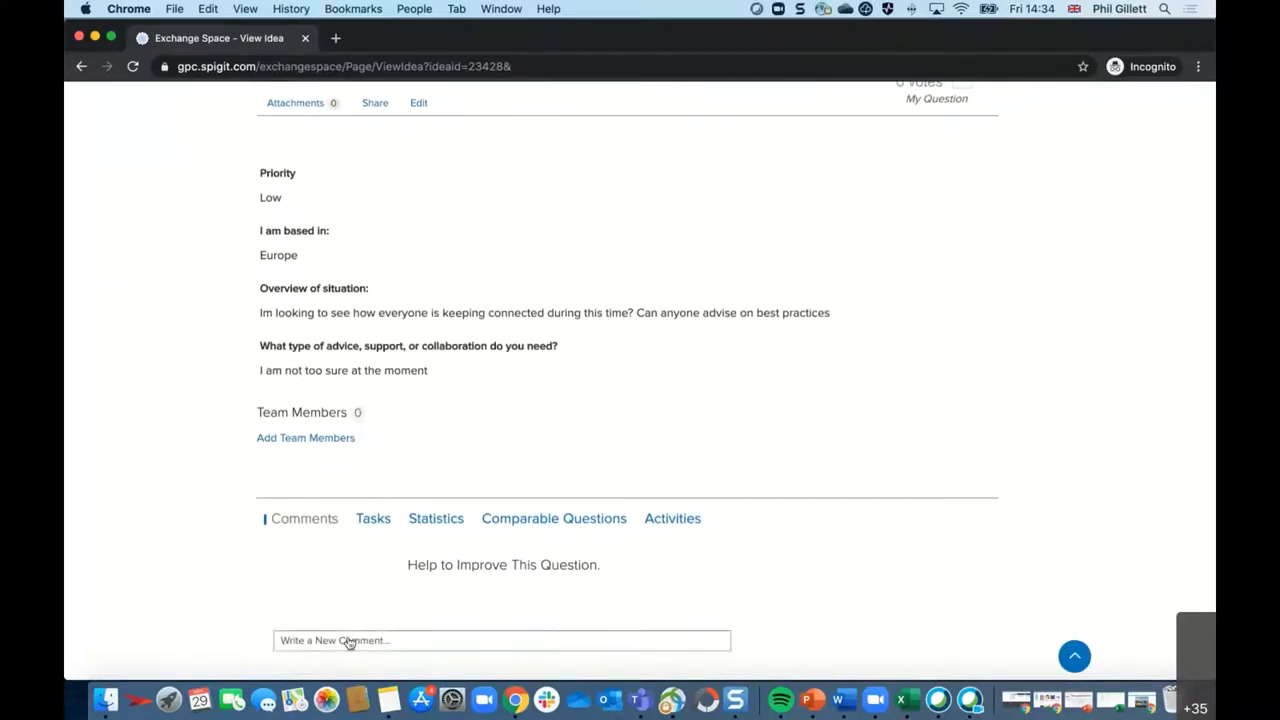
pyautogui.scroll(2, 391, 574)
pyautogui.scroll(8, 391, 566)
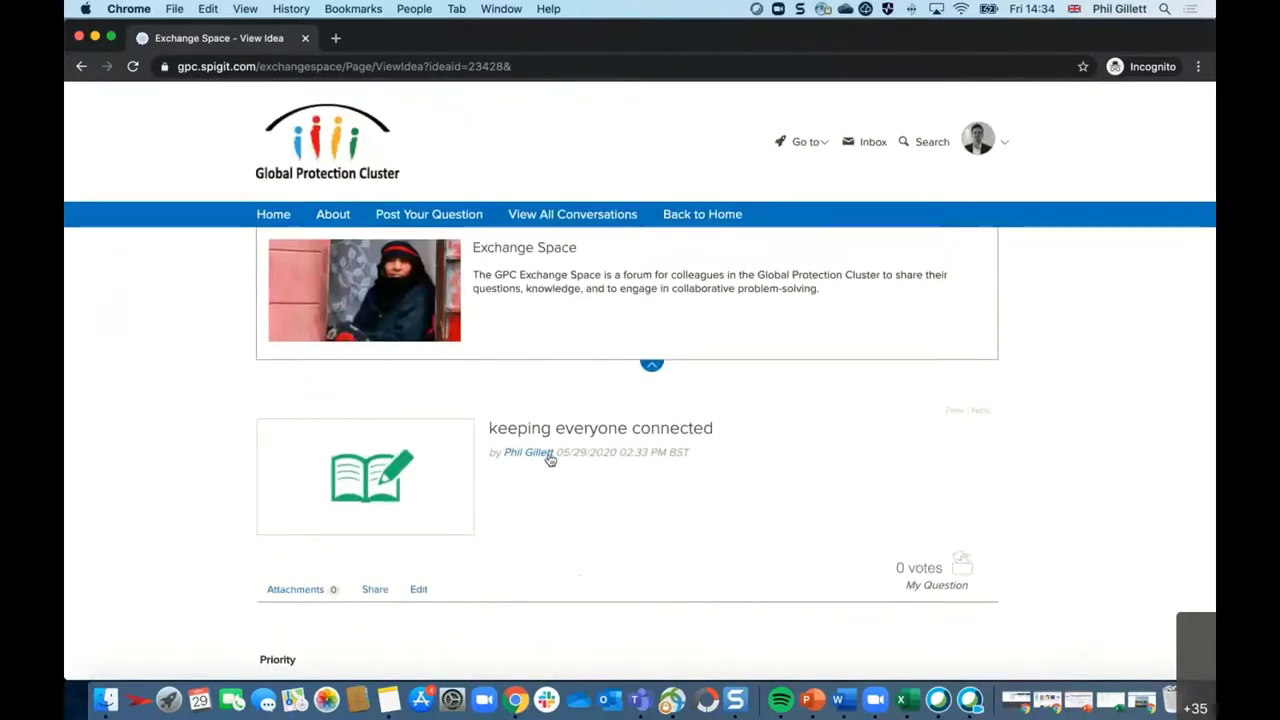
pyautogui.click(574, 216)
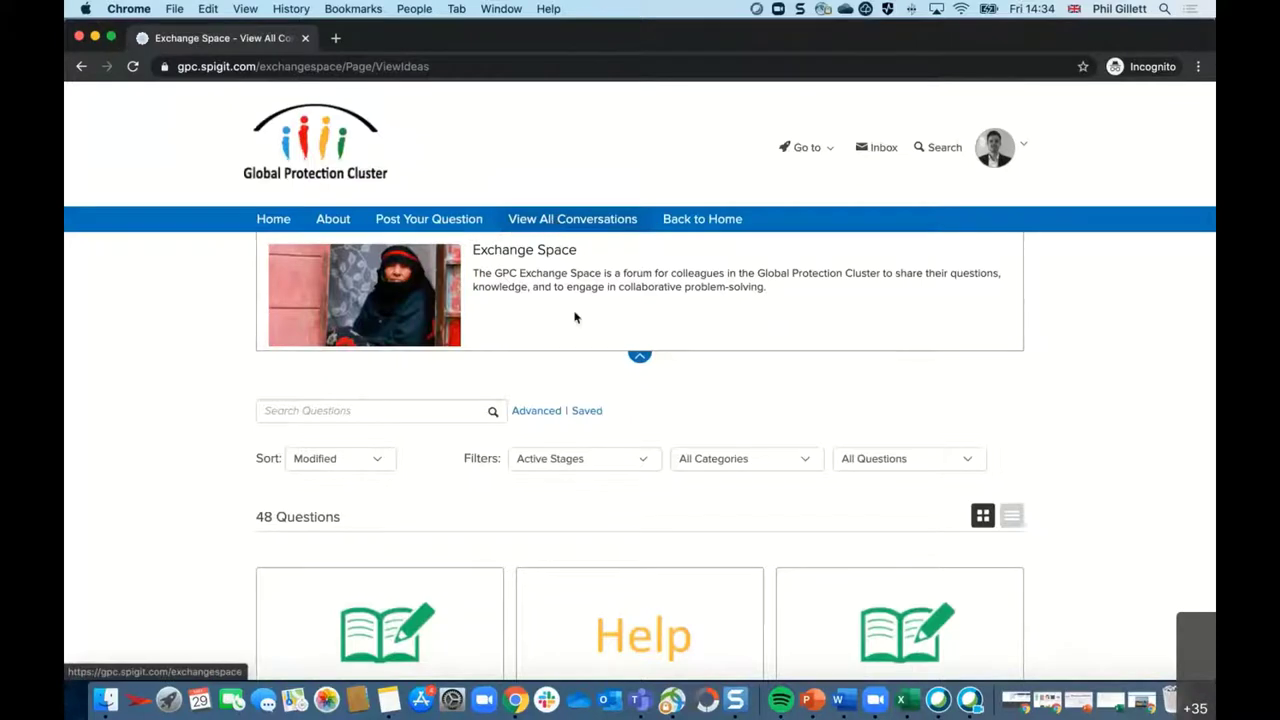
# Look at the sorting options for the Exchange Space questions and leave the sort order unchanged.
pyautogui.scroll(-3, 574, 317)
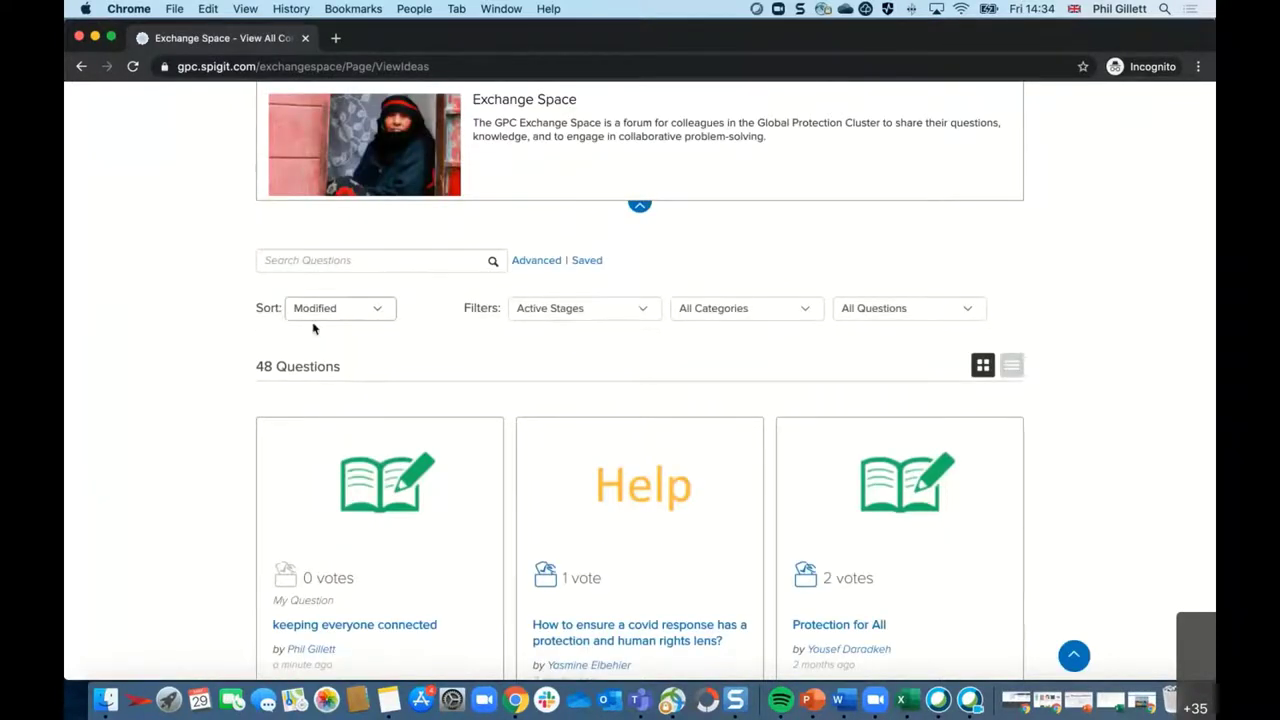
pyautogui.click(380, 323)
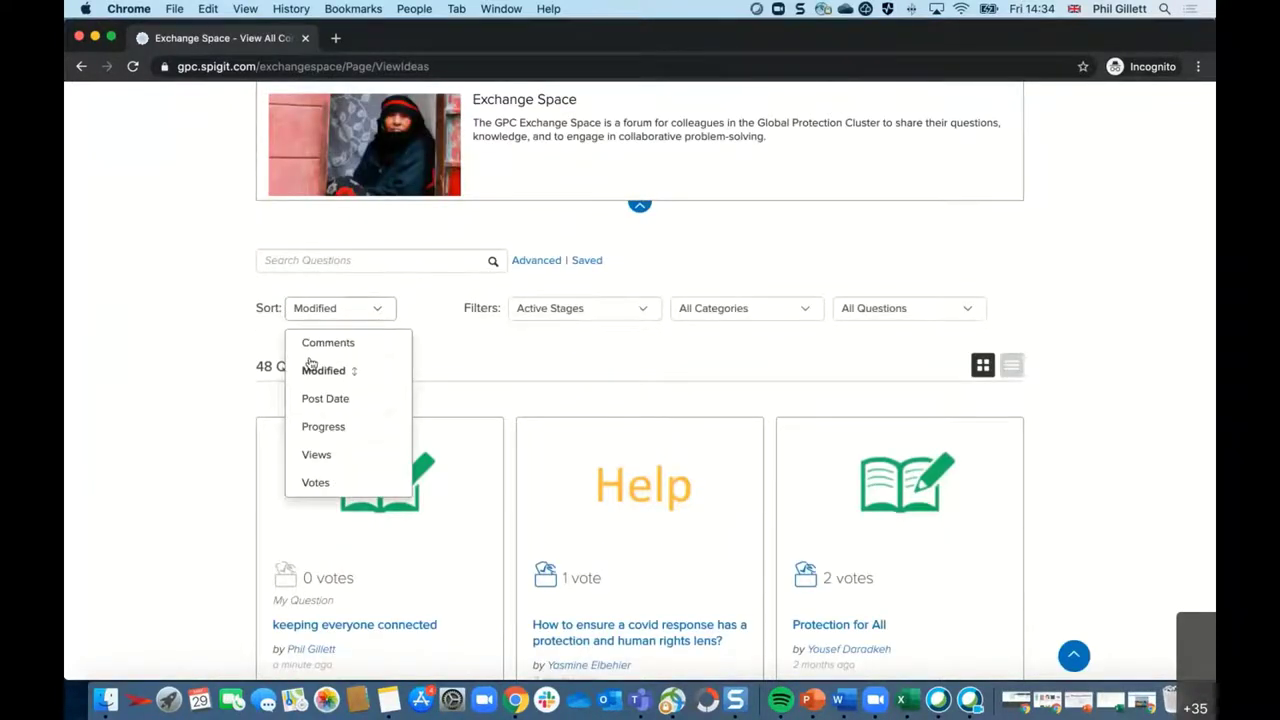
pyautogui.click(336, 314)
pyautogui.click(259, 345)
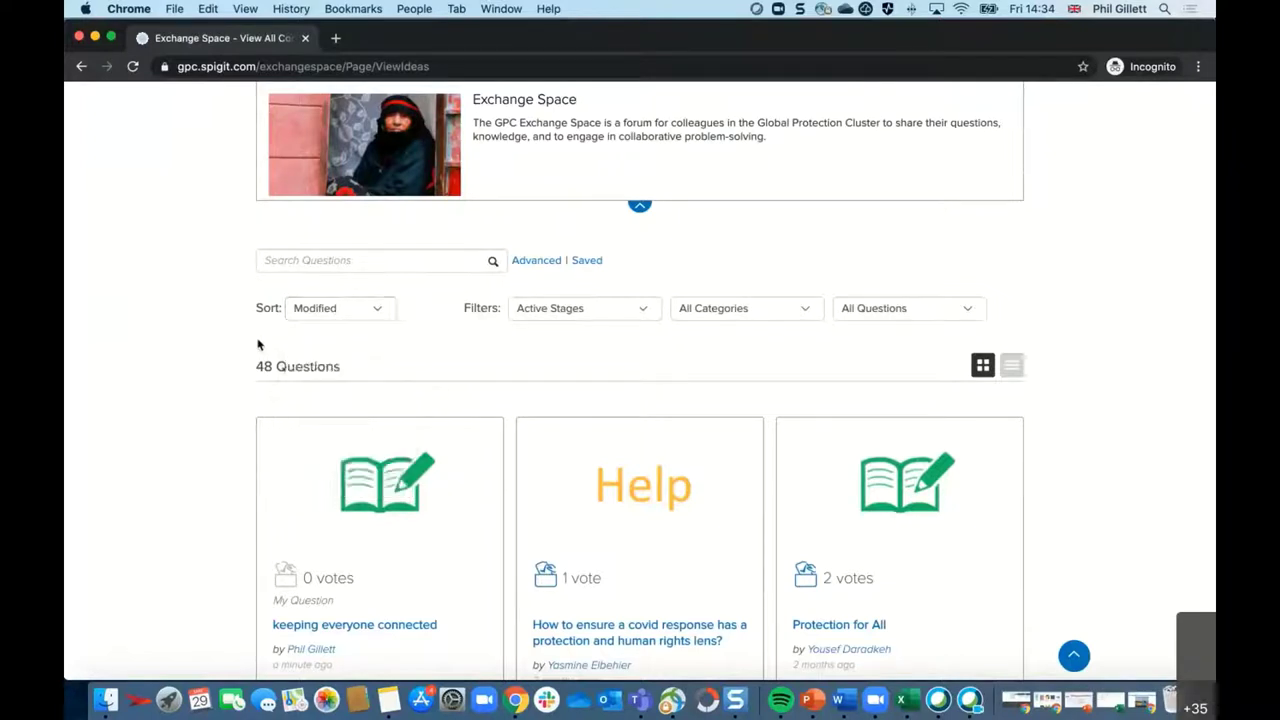
# Browse the question cards and open "How to ensure a covid response has a protection and human rights lens?".
pyautogui.scroll(-1, 460, 392)
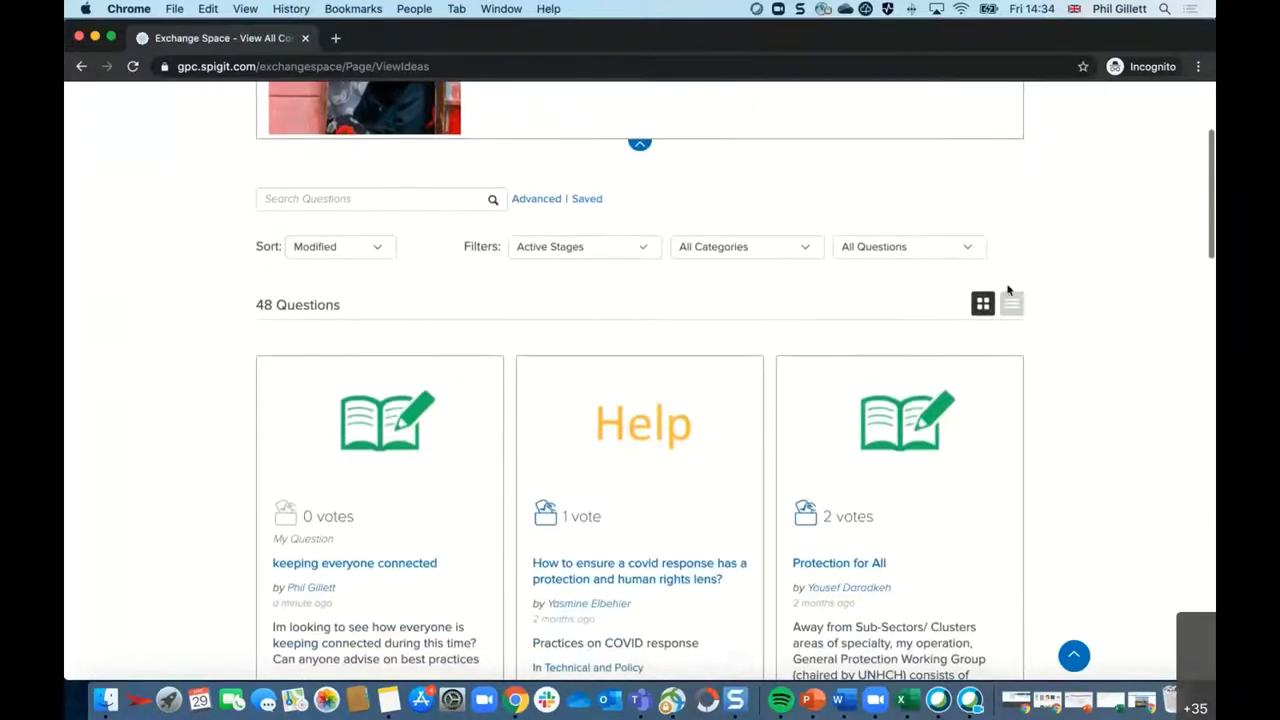
pyautogui.scroll(-1, 902, 354)
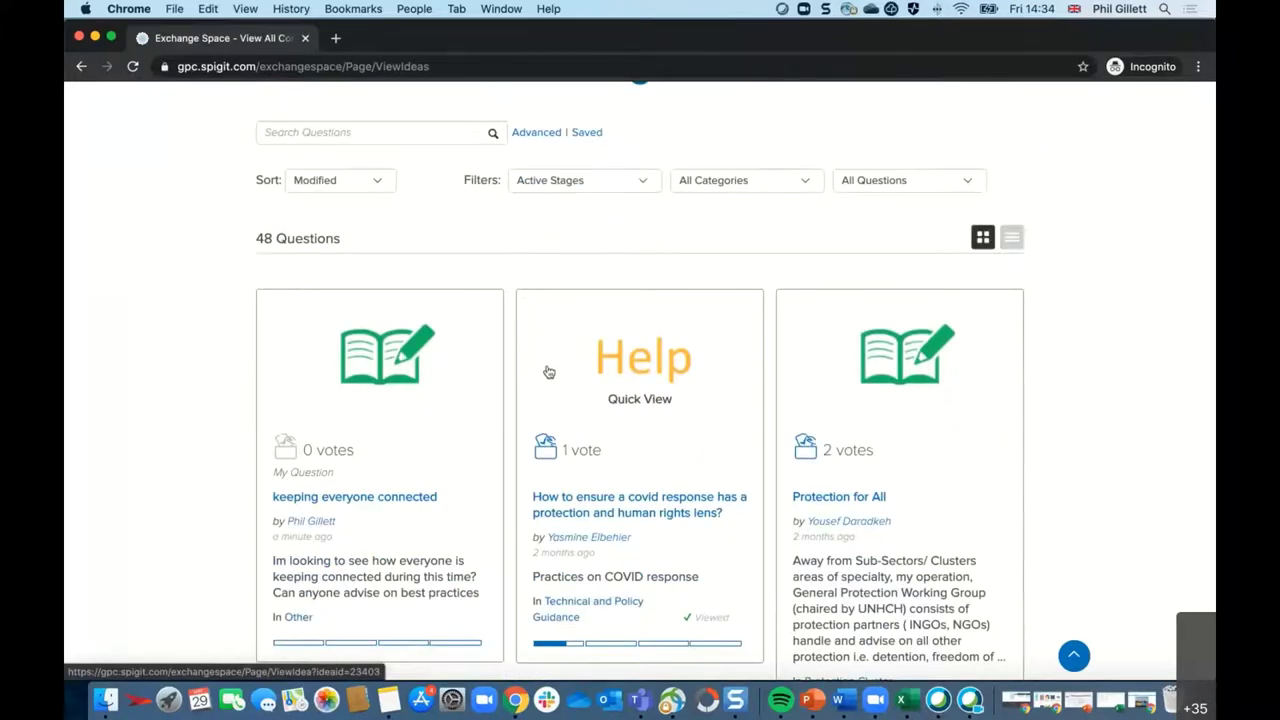
pyautogui.scroll(-2, 586, 346)
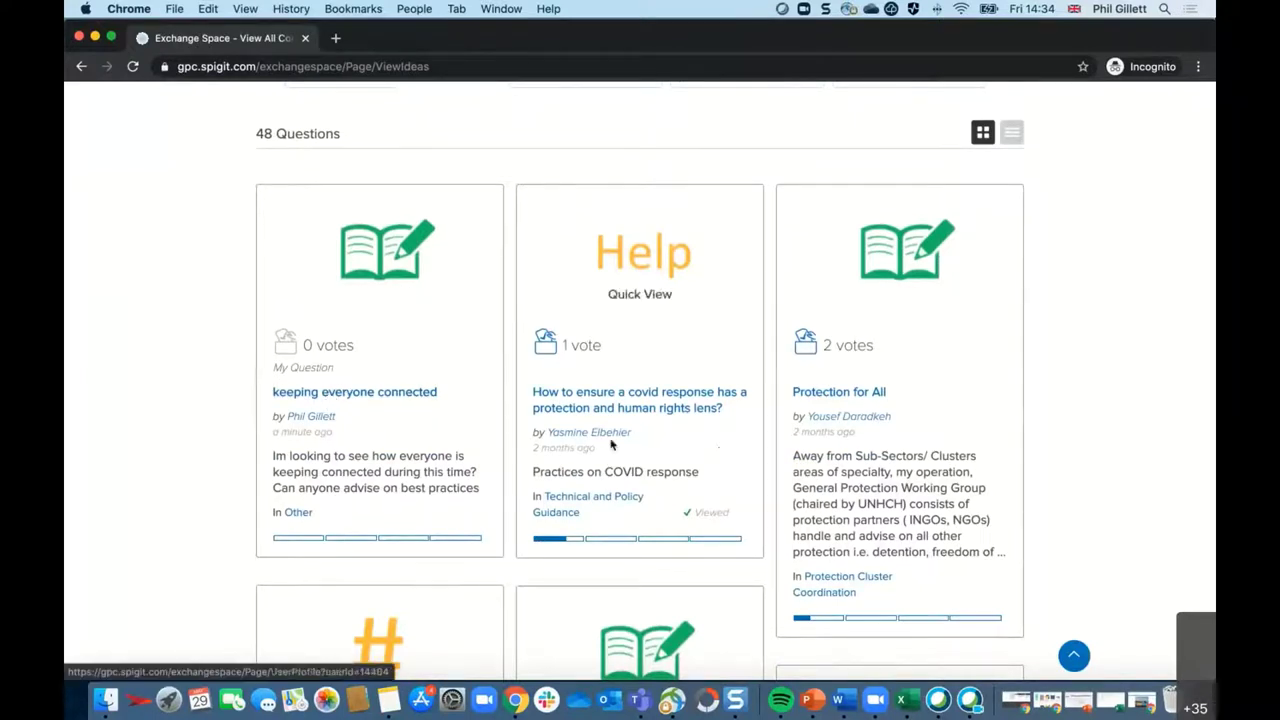
pyautogui.moveTo(580, 432)
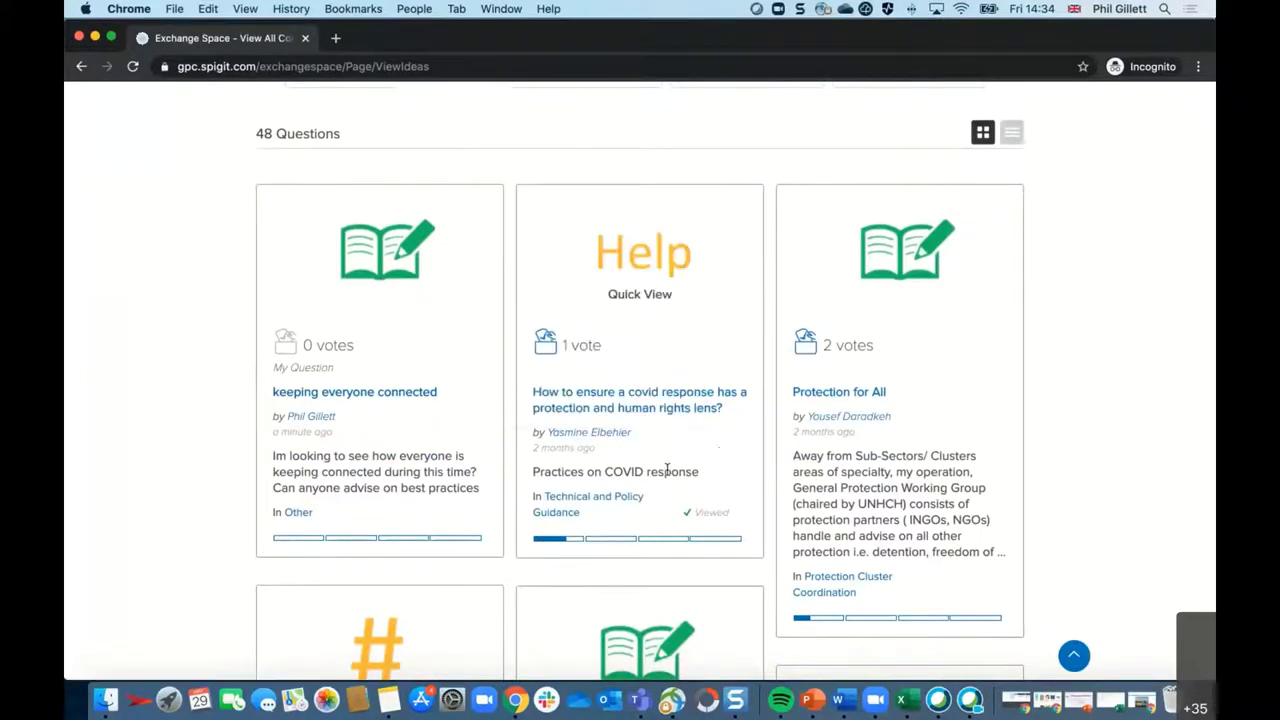
pyautogui.click(640, 408)
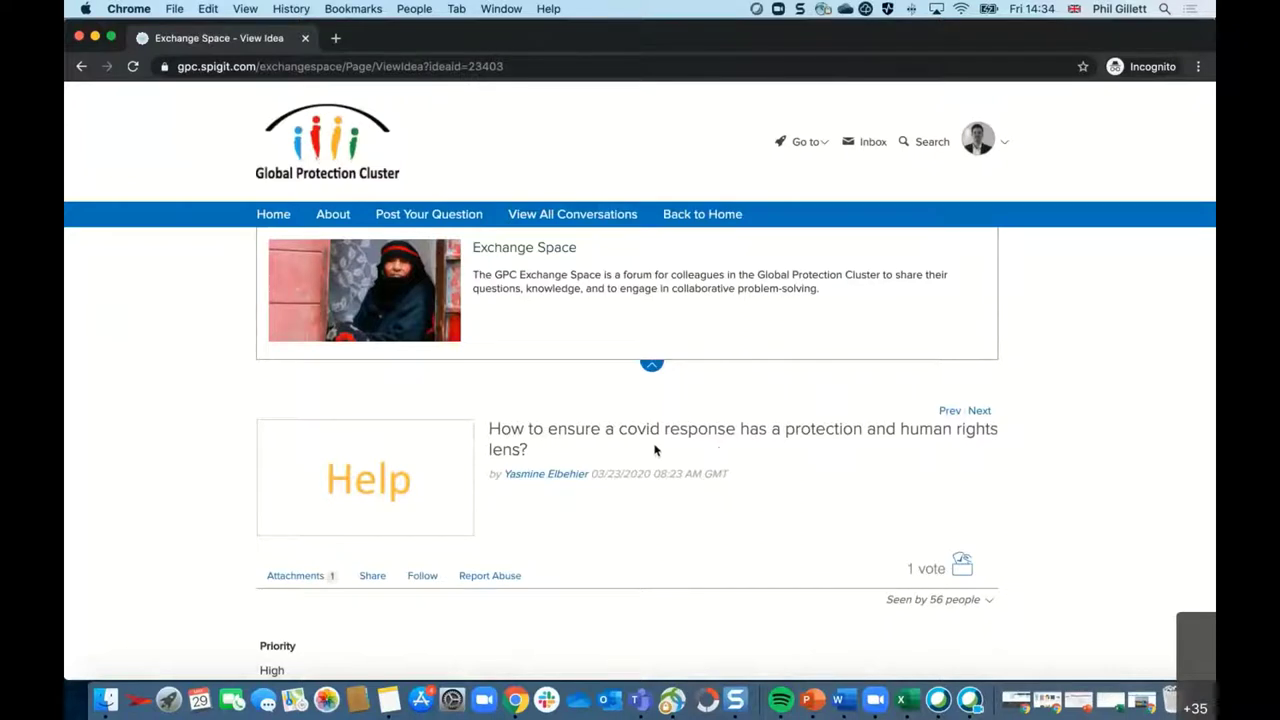
# Show the question's attachments and locate the file "Human Rights and Protection Considerations COVID-19.pdf".
pyautogui.scroll(-2, 650, 452)
pyautogui.scroll(-2, 635, 468)
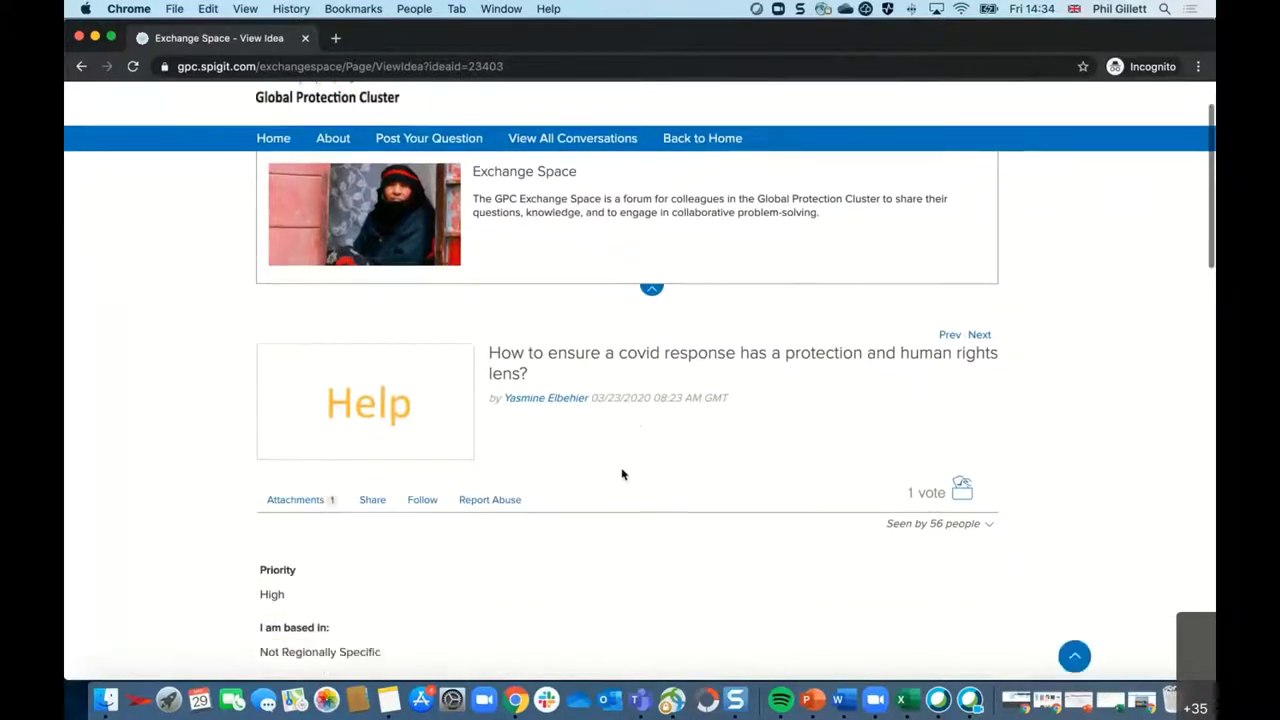
pyautogui.click(291, 502)
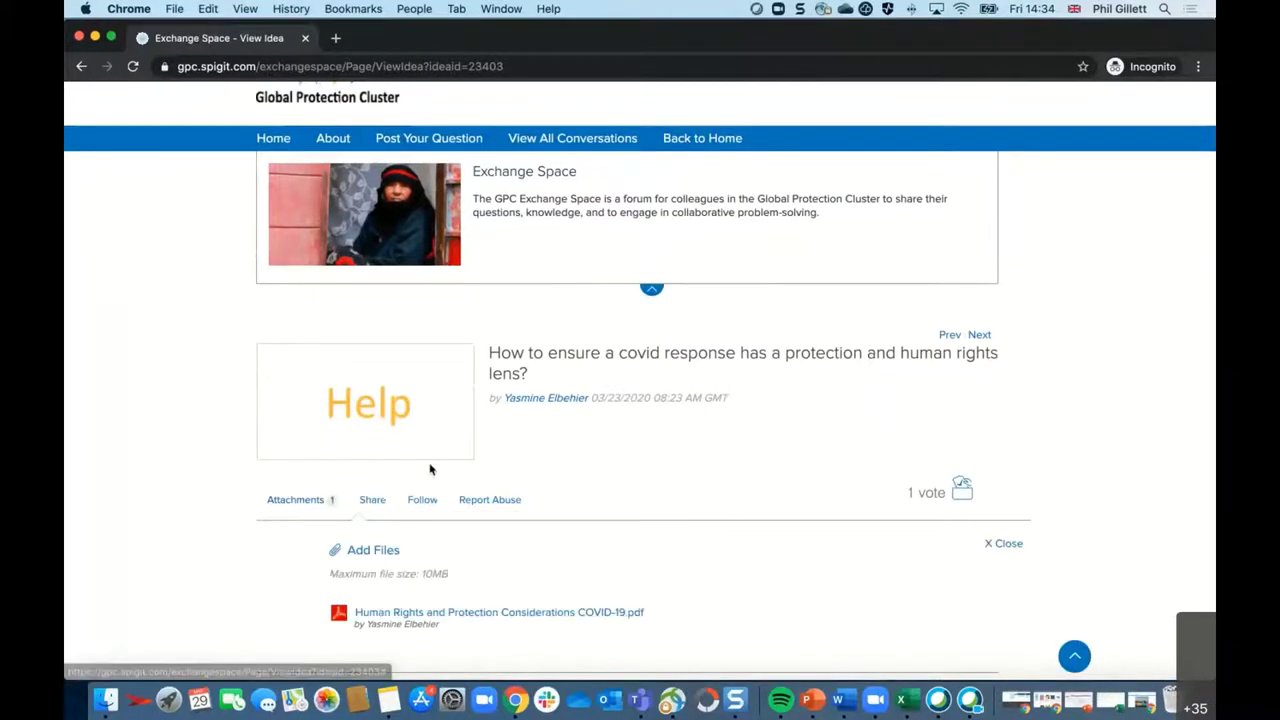
pyautogui.scroll(-2, 430, 469)
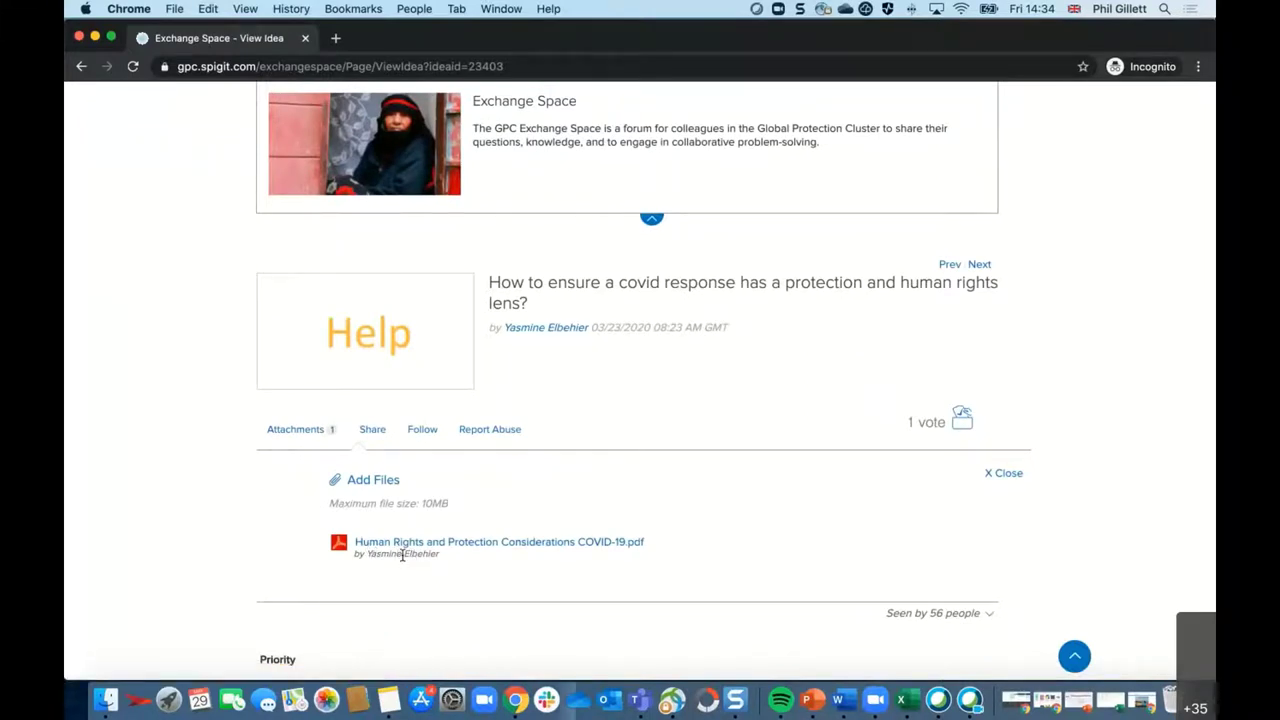
pyautogui.scroll(-2, 423, 517)
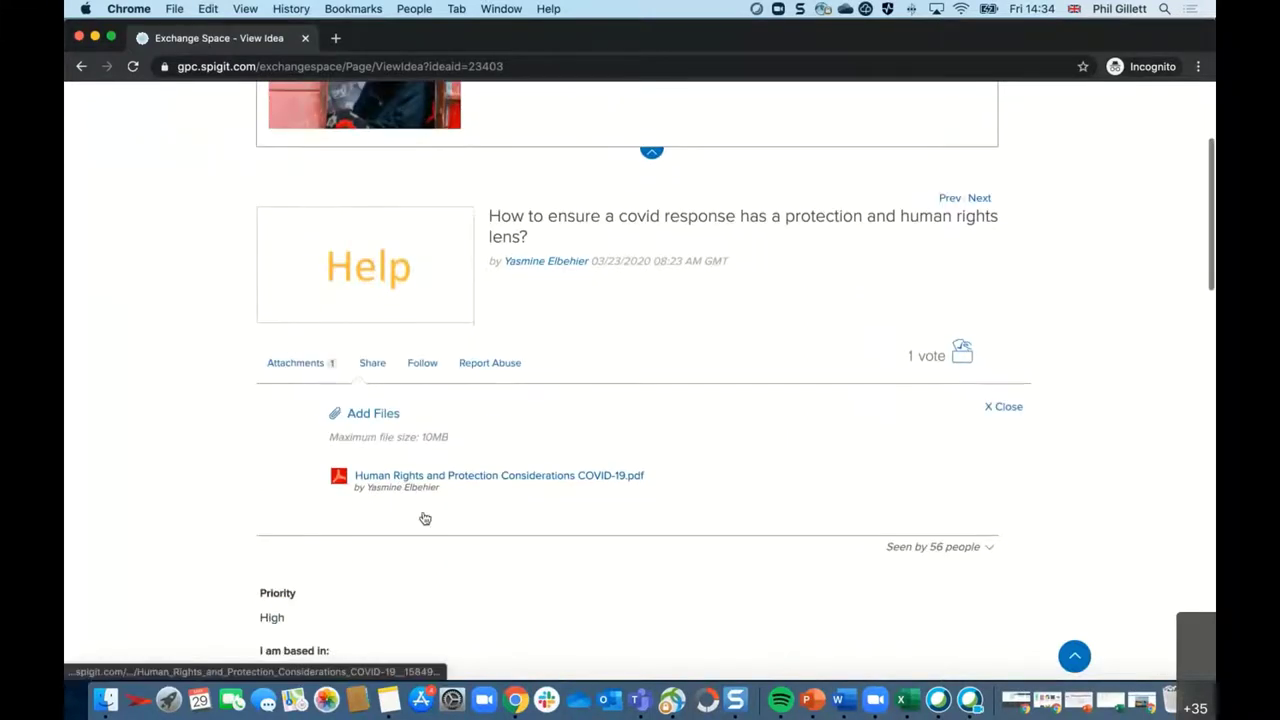
# Examine the question's priority, situation overview, requested support and team members, and read through its comment thread.
pyautogui.scroll(-3, 425, 518)
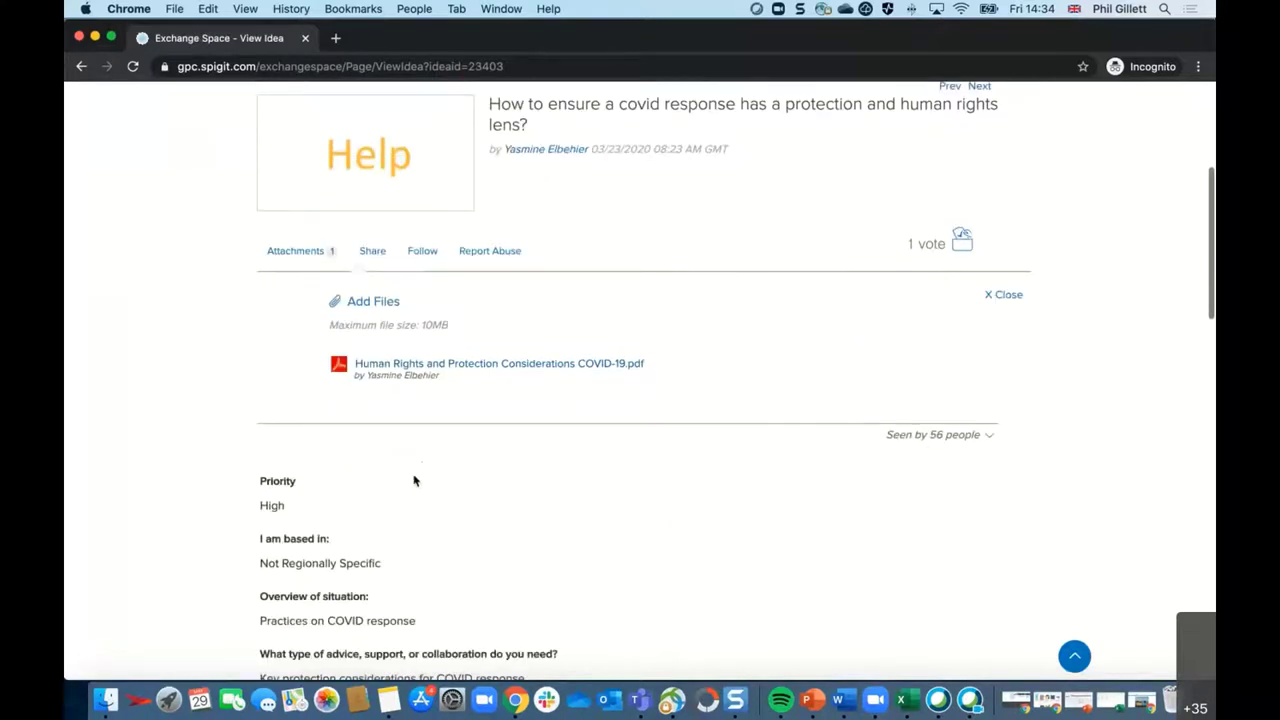
pyautogui.scroll(-4, 414, 481)
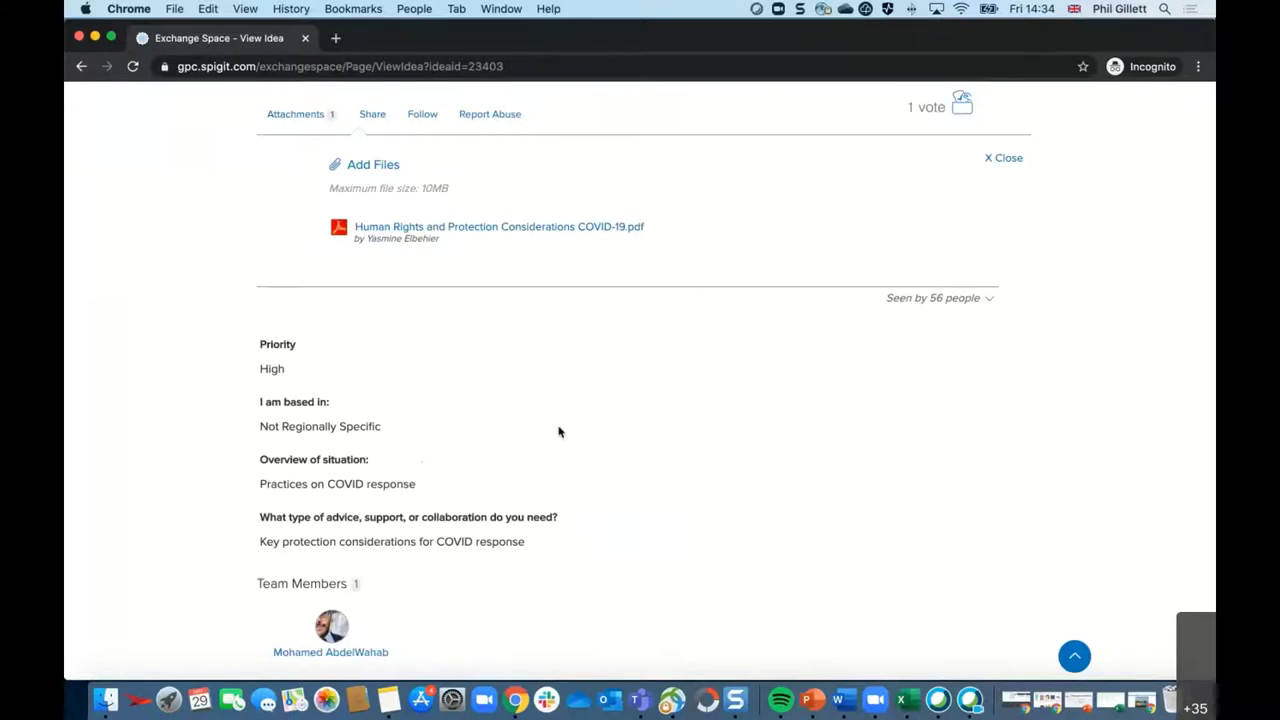
pyautogui.scroll(-3, 430, 480)
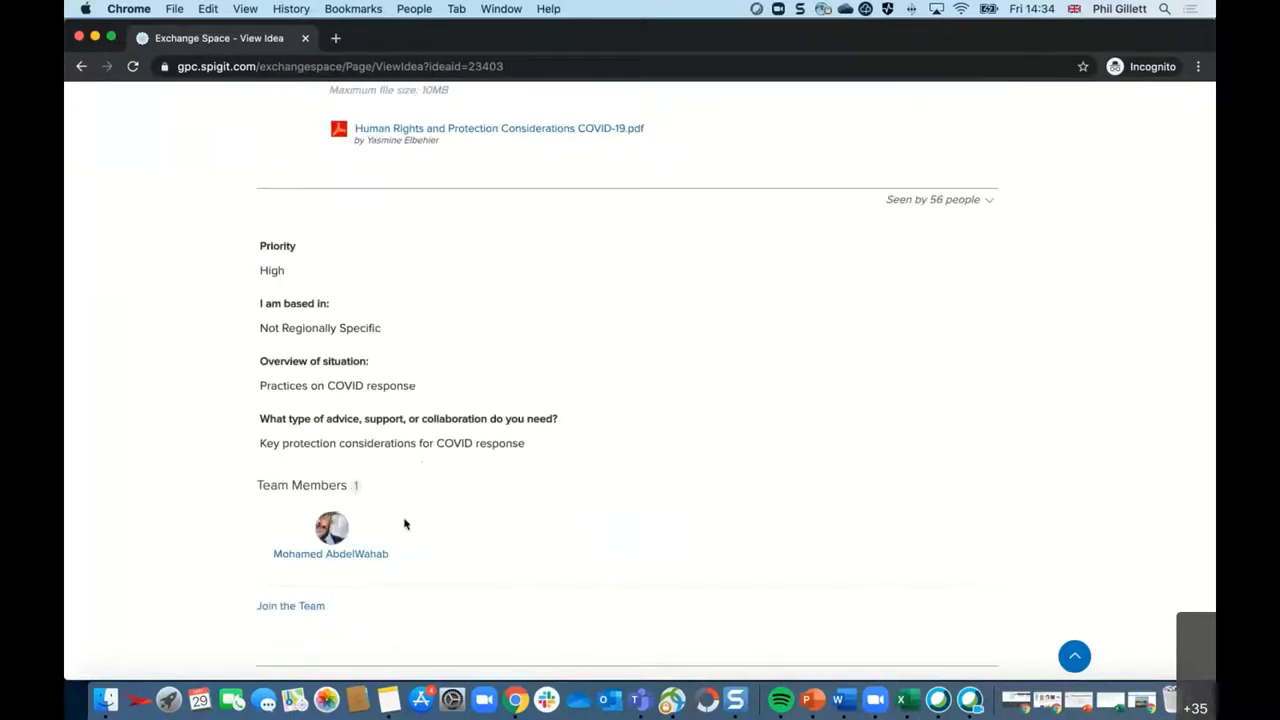
pyautogui.scroll(-9, 446, 523)
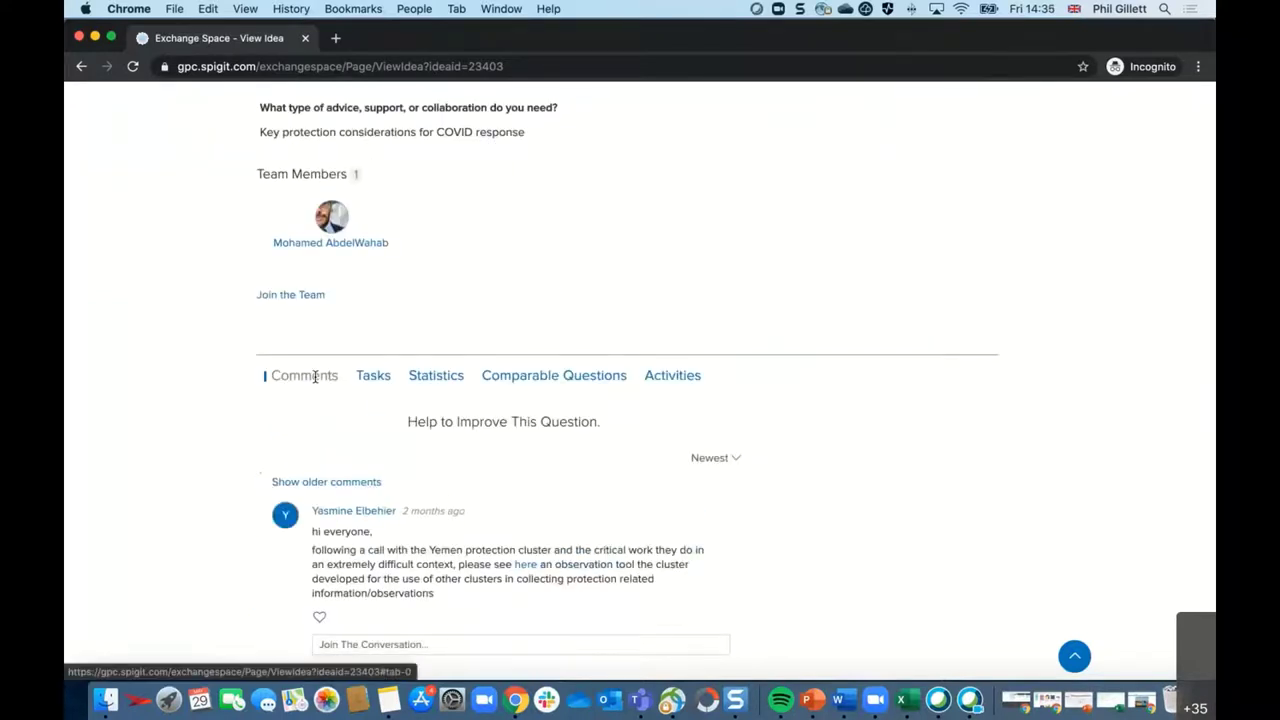
pyautogui.scroll(-2, 417, 450)
pyautogui.scroll(-1, 417, 450)
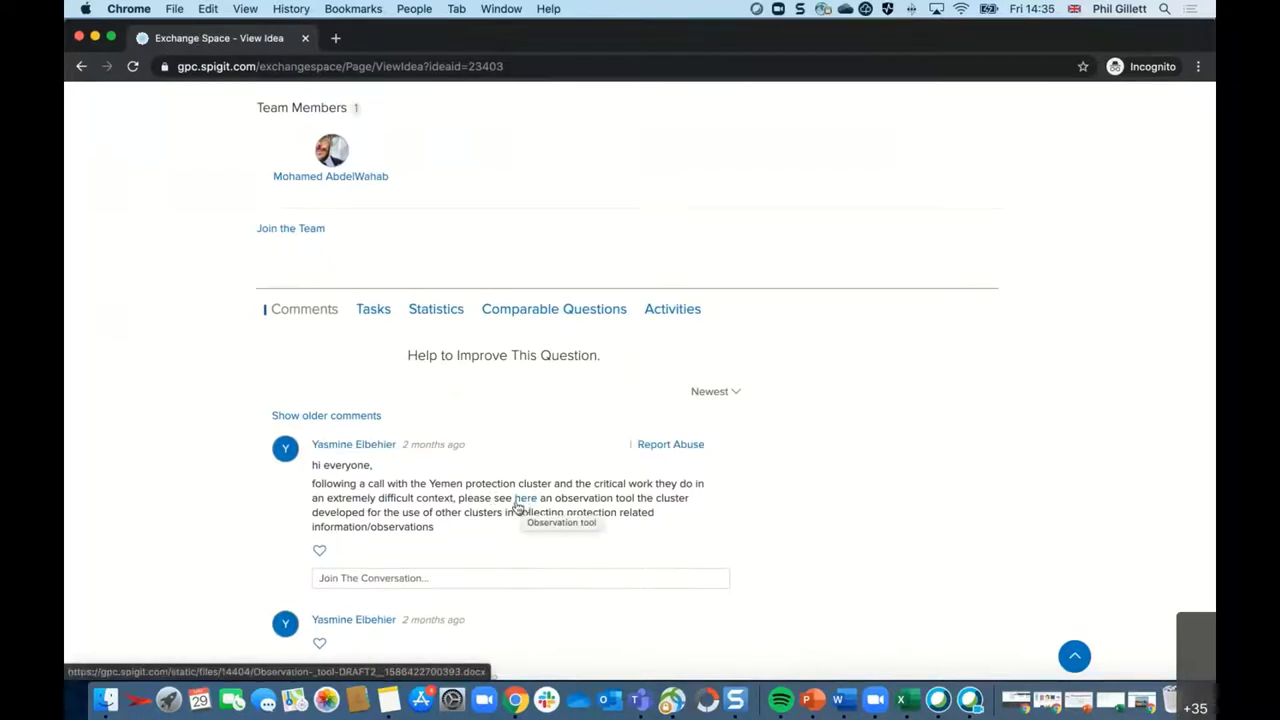
pyautogui.scroll(-5, 520, 505)
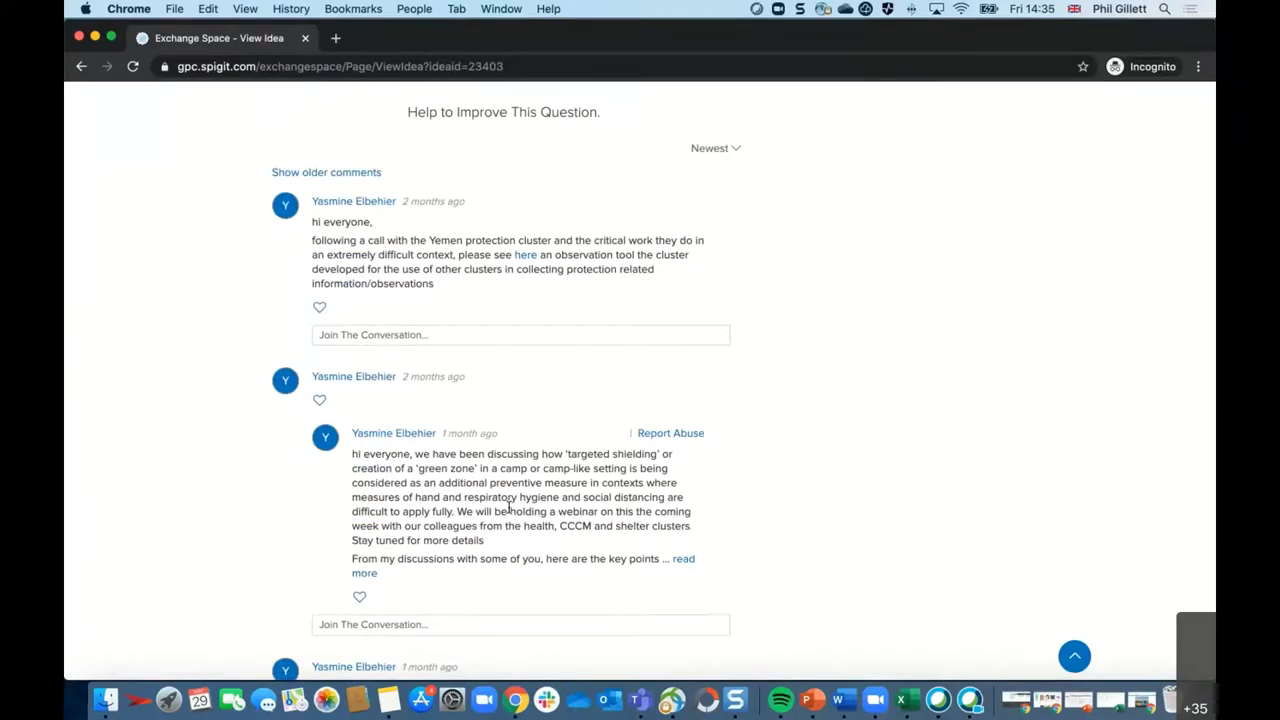
pyautogui.scroll(-3, 590, 516)
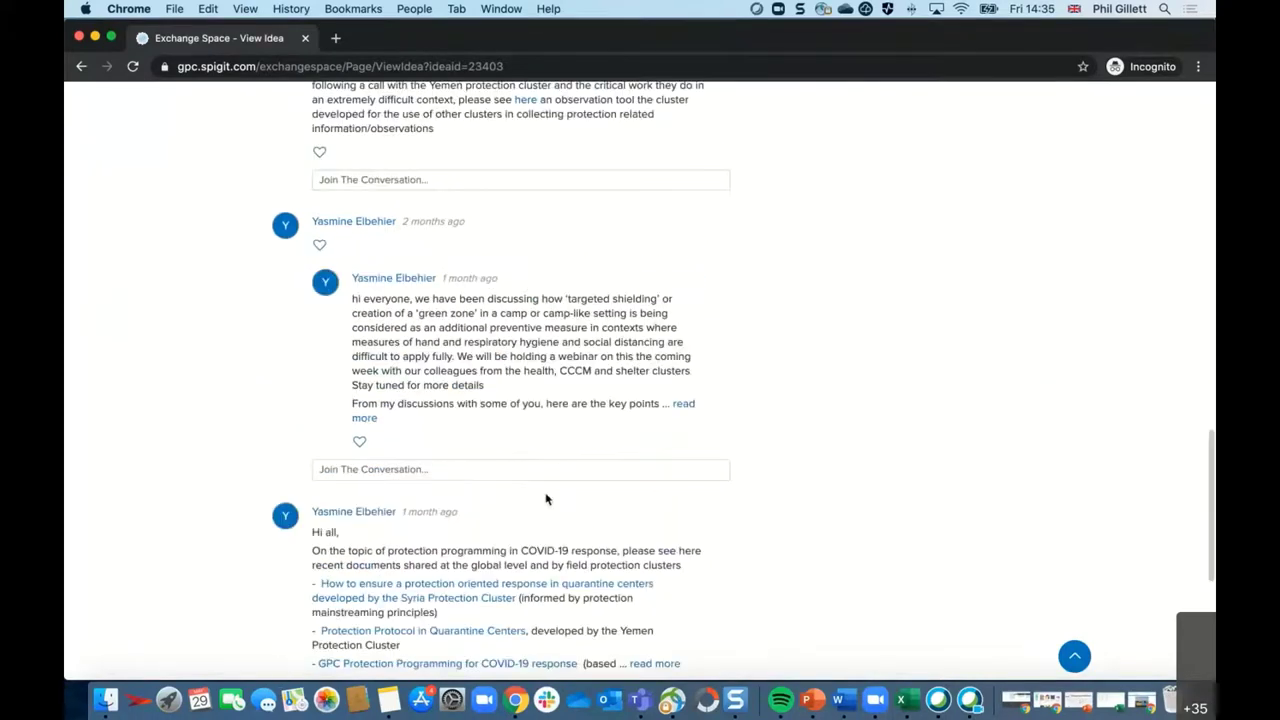
pyautogui.scroll(-4, 548, 498)
pyautogui.scroll(-5, 549, 499)
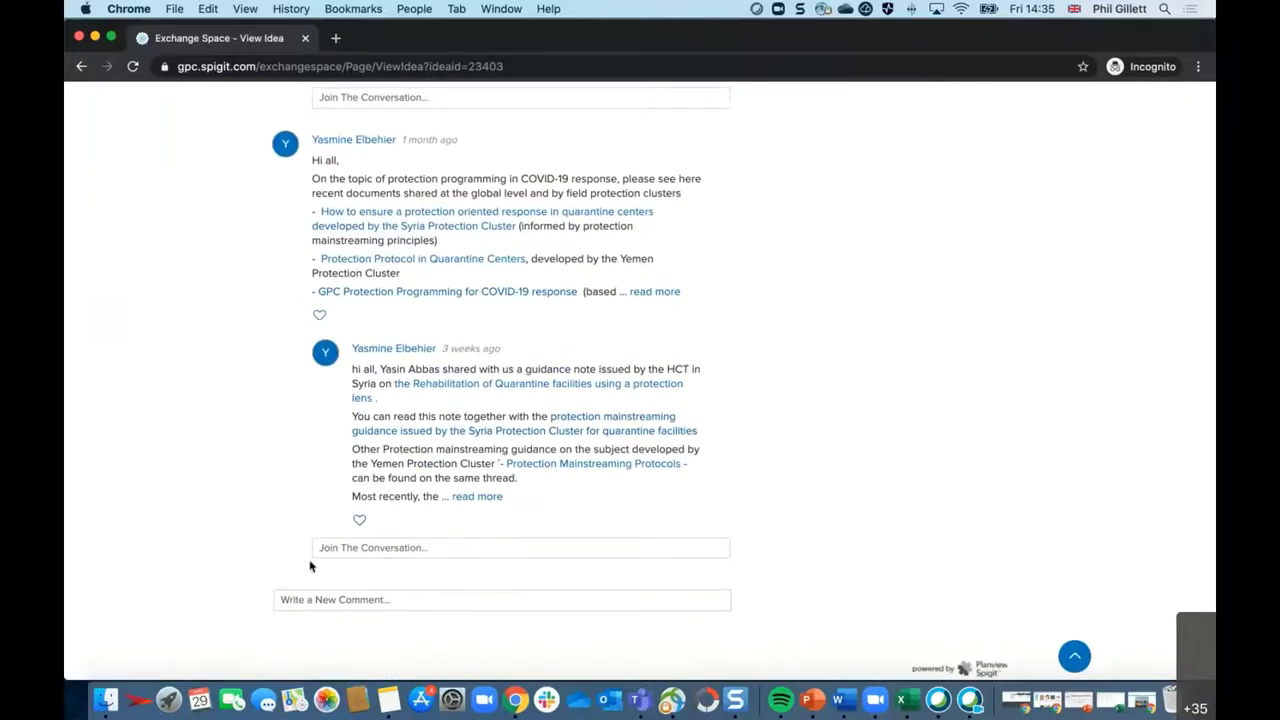
# Look at the reply editor under the last comment thread and cancel it without posting a reply.
pyautogui.click(393, 551)
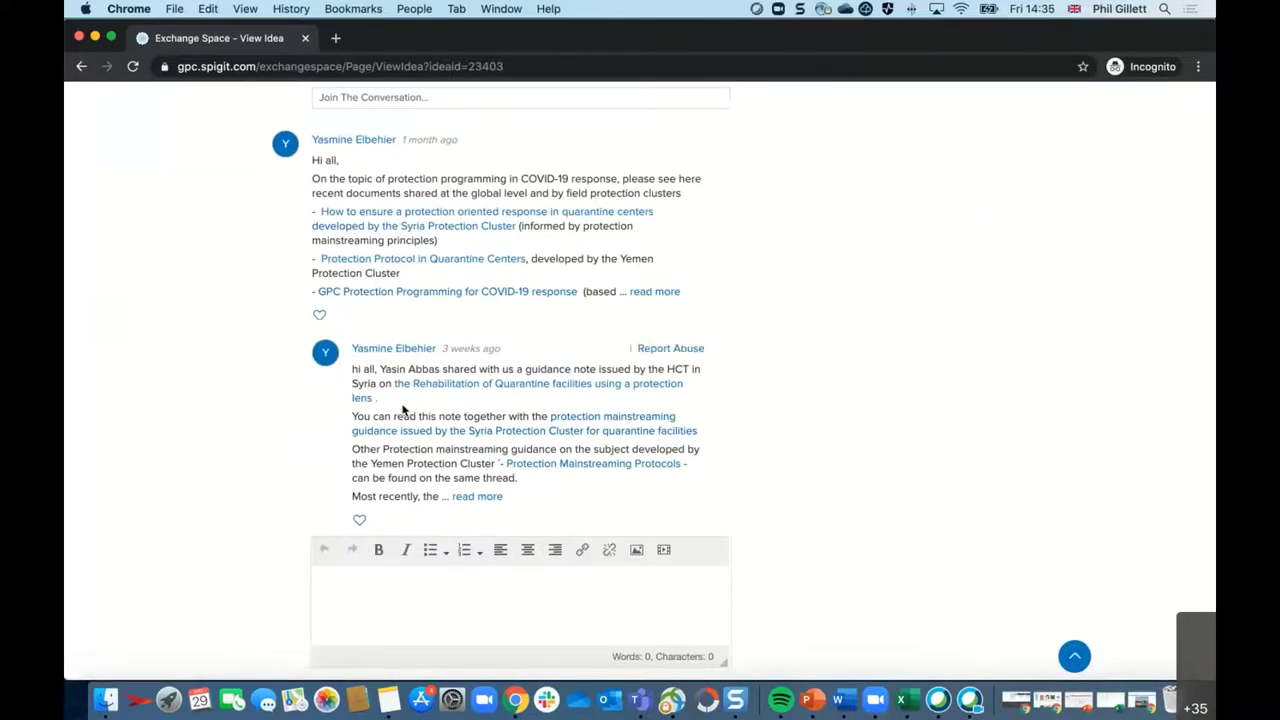
pyautogui.scroll(-3, 404, 410)
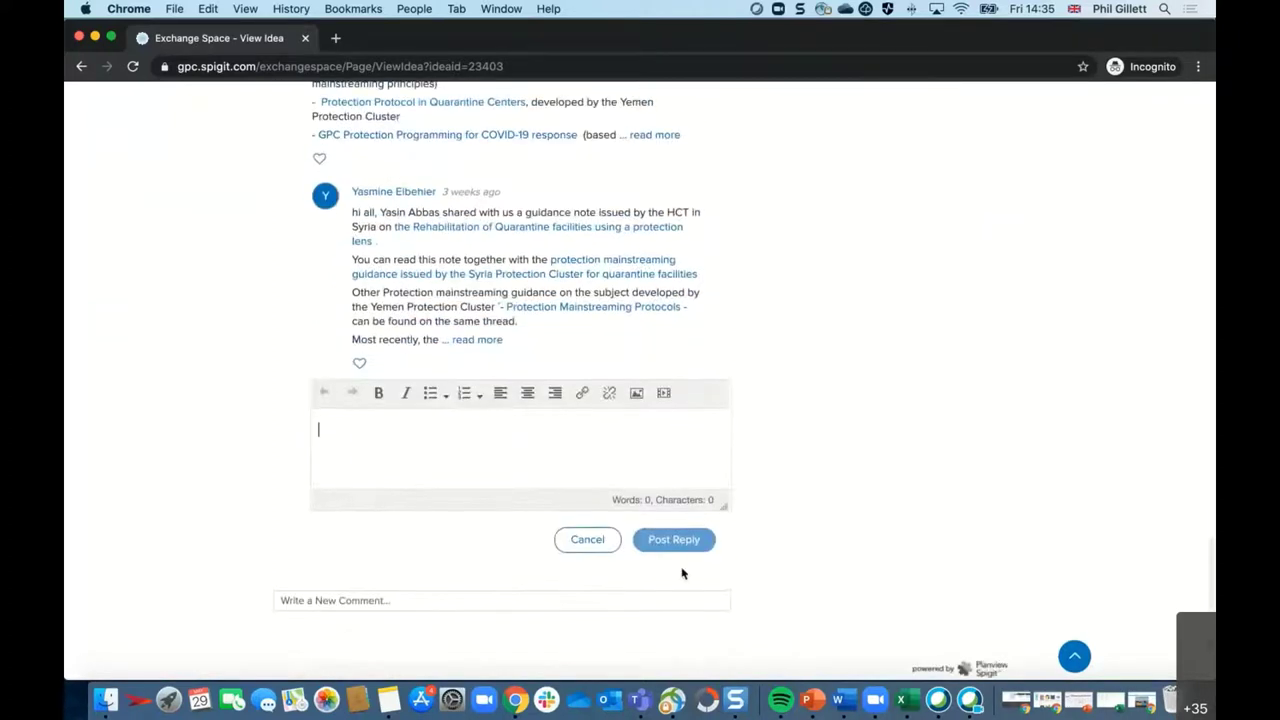
pyautogui.click(572, 542)
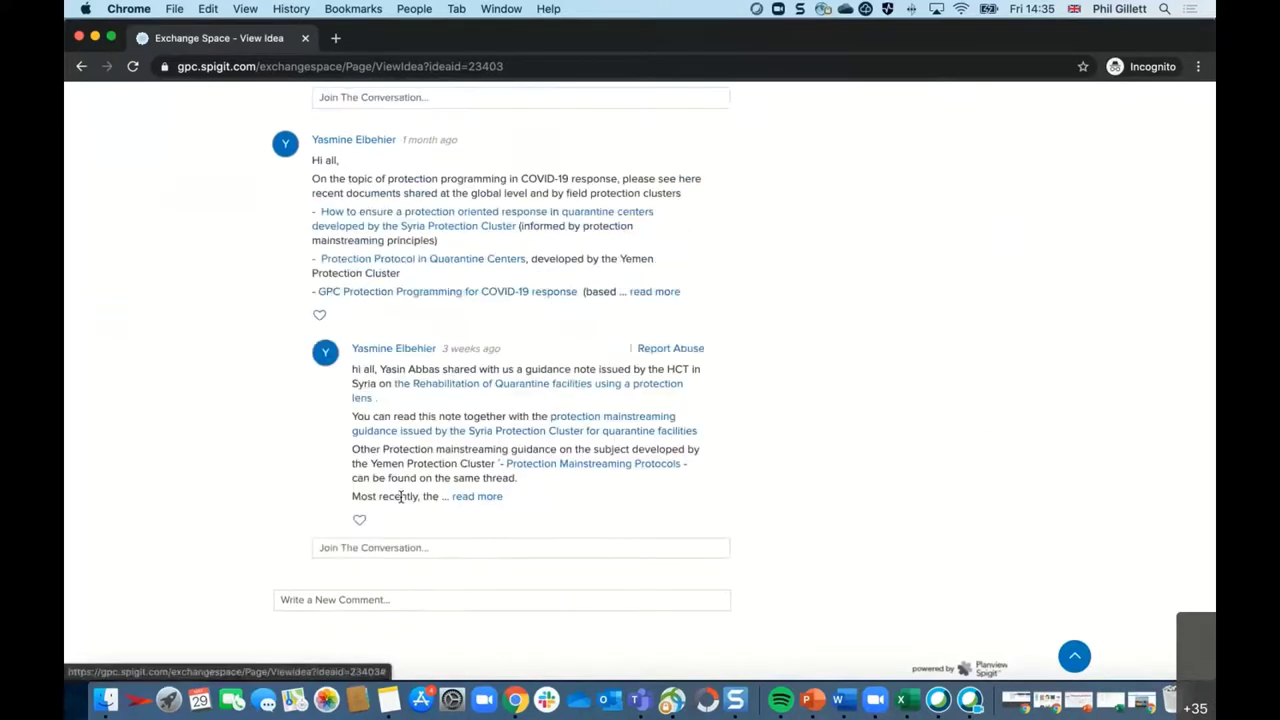
# Start a new comment with the text "here" and check the link insertion options without adding a link.
pyautogui.click(311, 601)
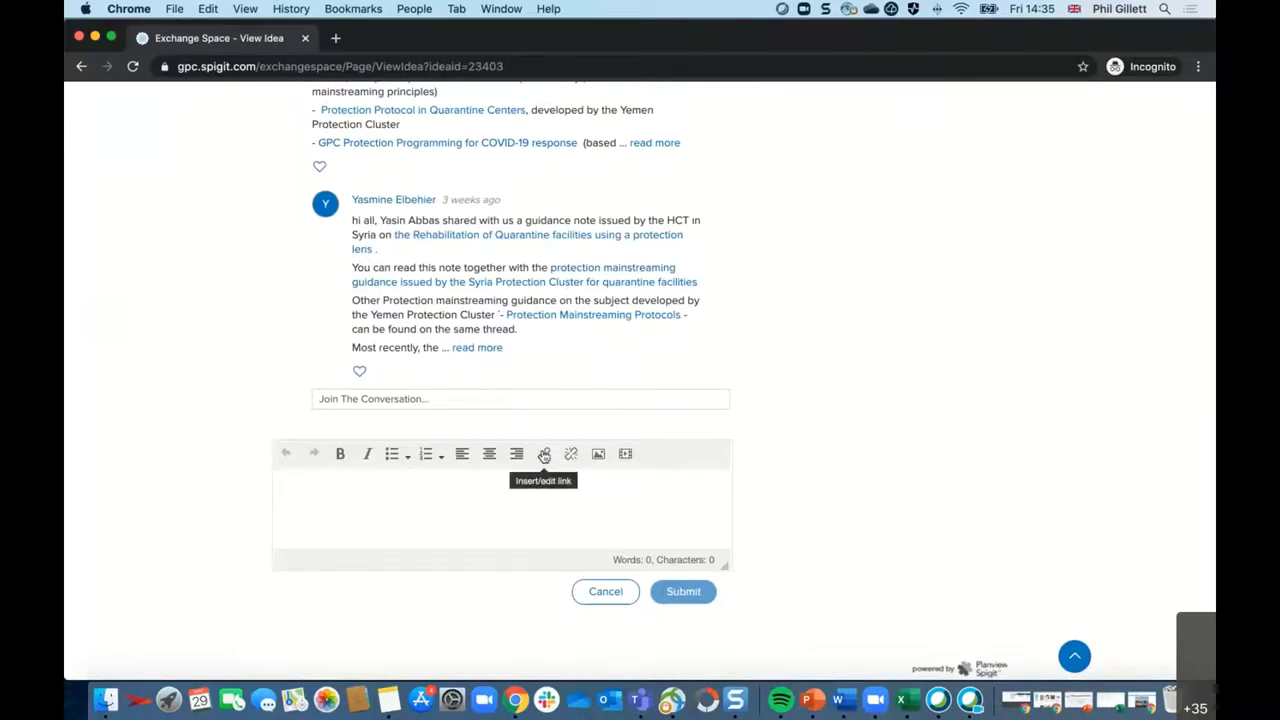
pyautogui.write('here')
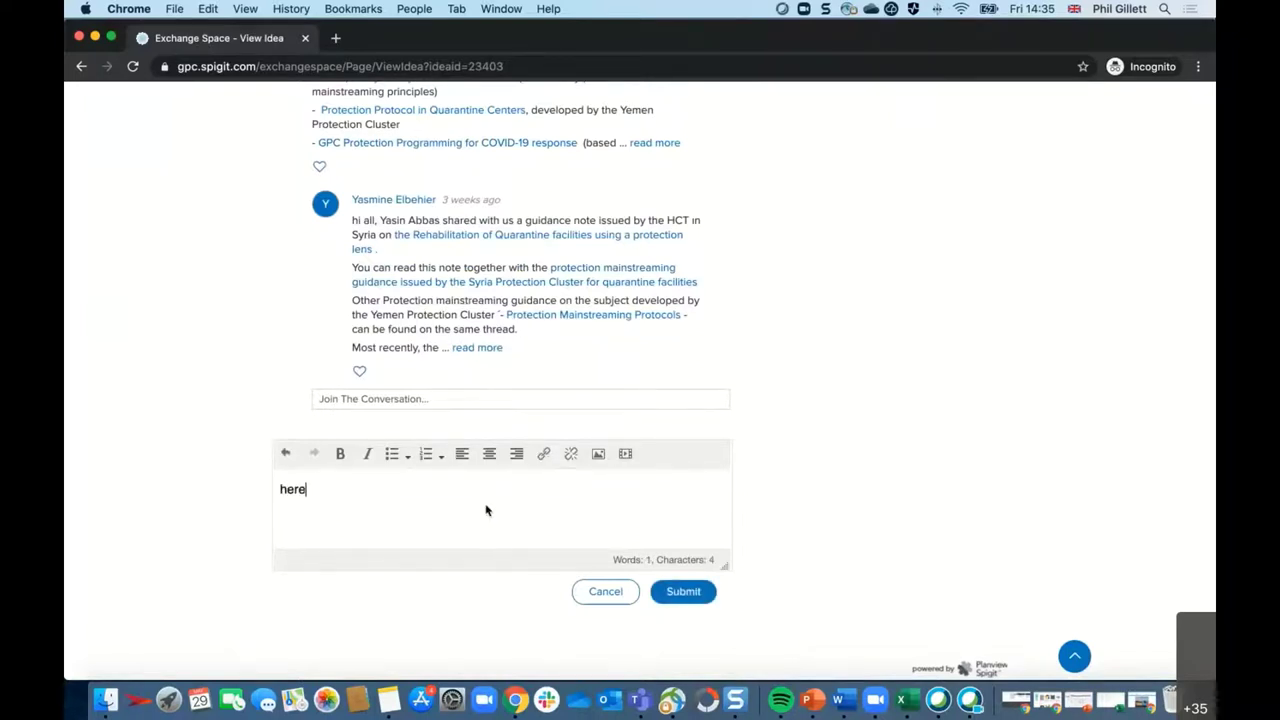
pyautogui.click(546, 456)
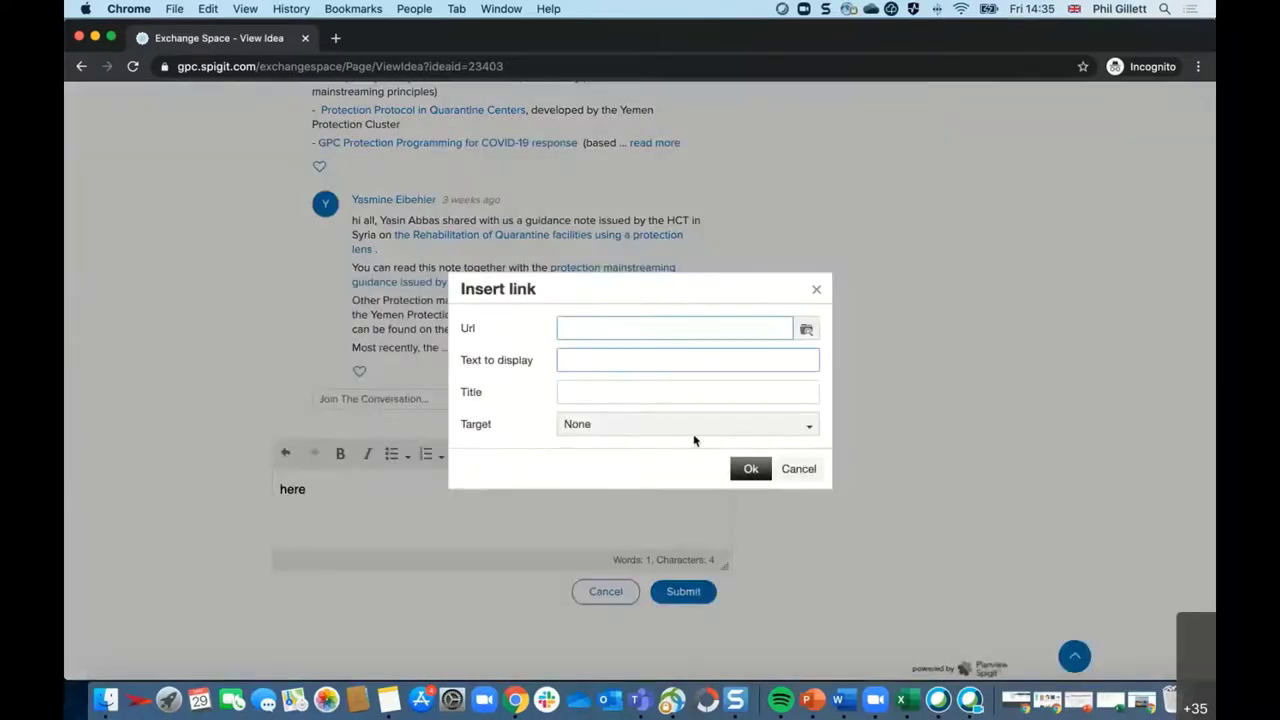
pyautogui.click(788, 474)
# Replace the draft comment's text with an @ mention of a suggested community member, and remove the mention.
pyautogui.moveTo(380, 505); pyautogui.dragTo(240, 488)
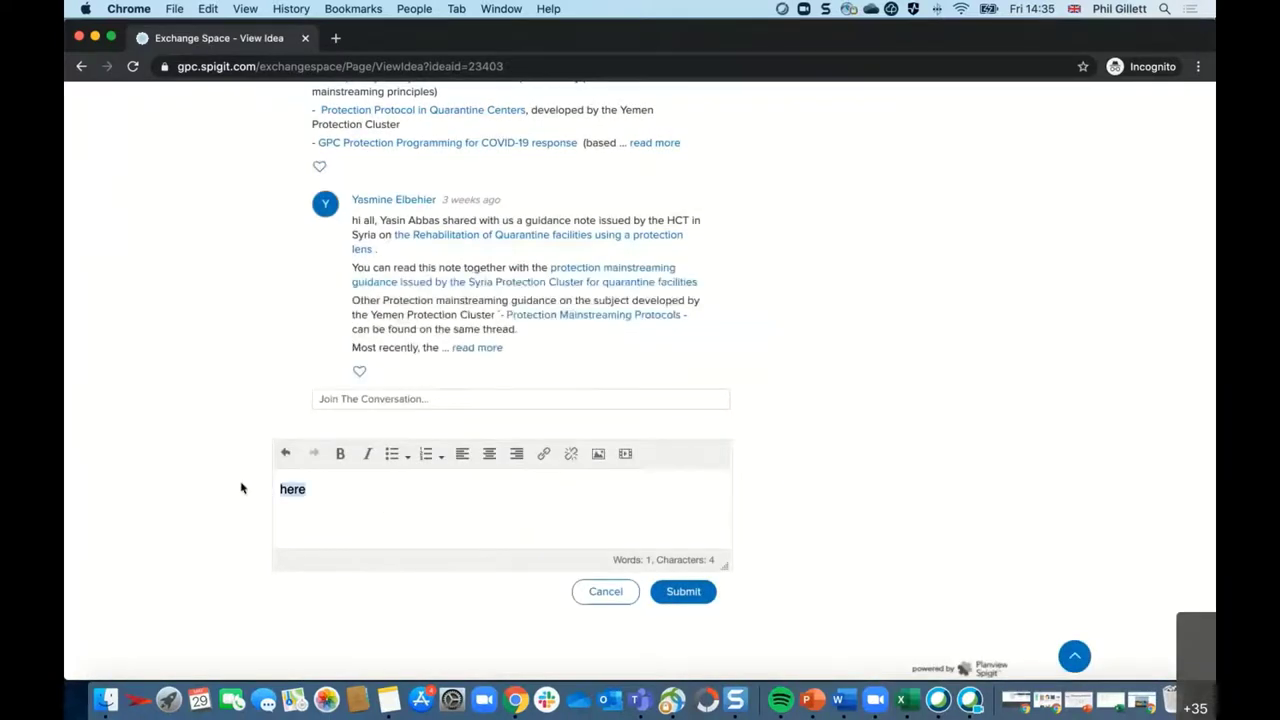
pyautogui.press('BackSpace')
pyautogui.write('@yas')
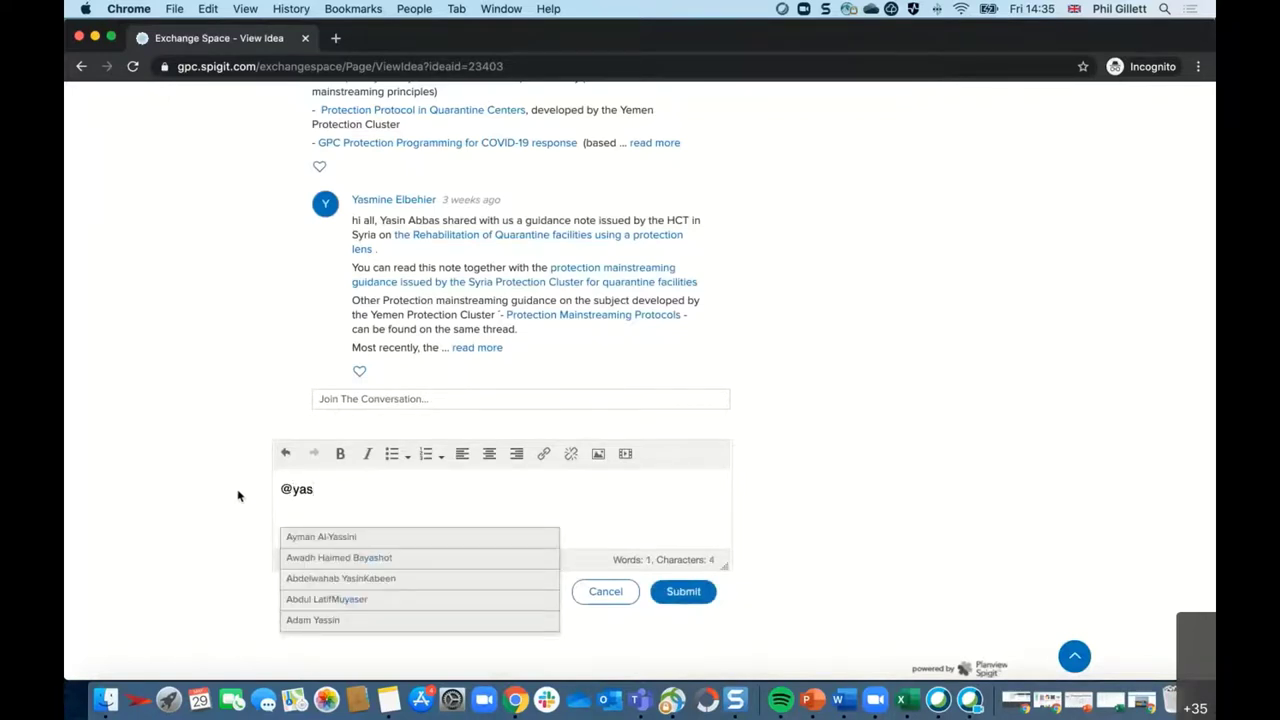
pyautogui.click(323, 619)
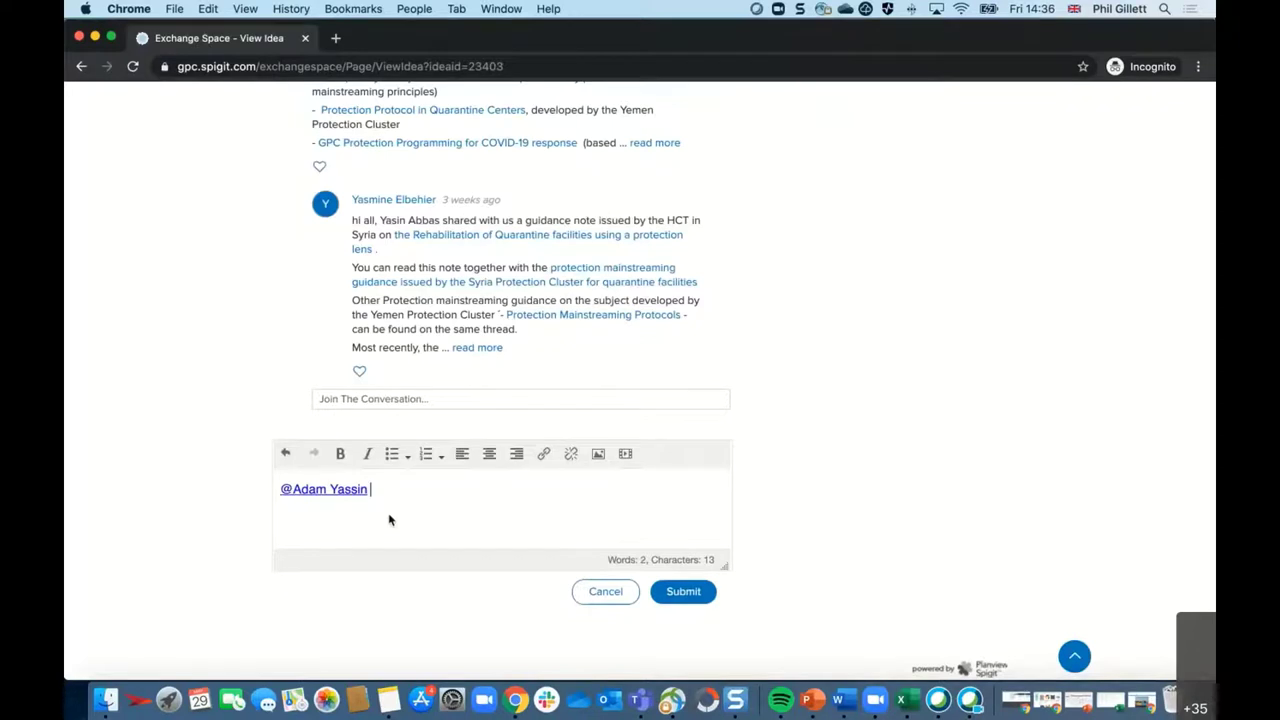
pyautogui.press('BackSpace')
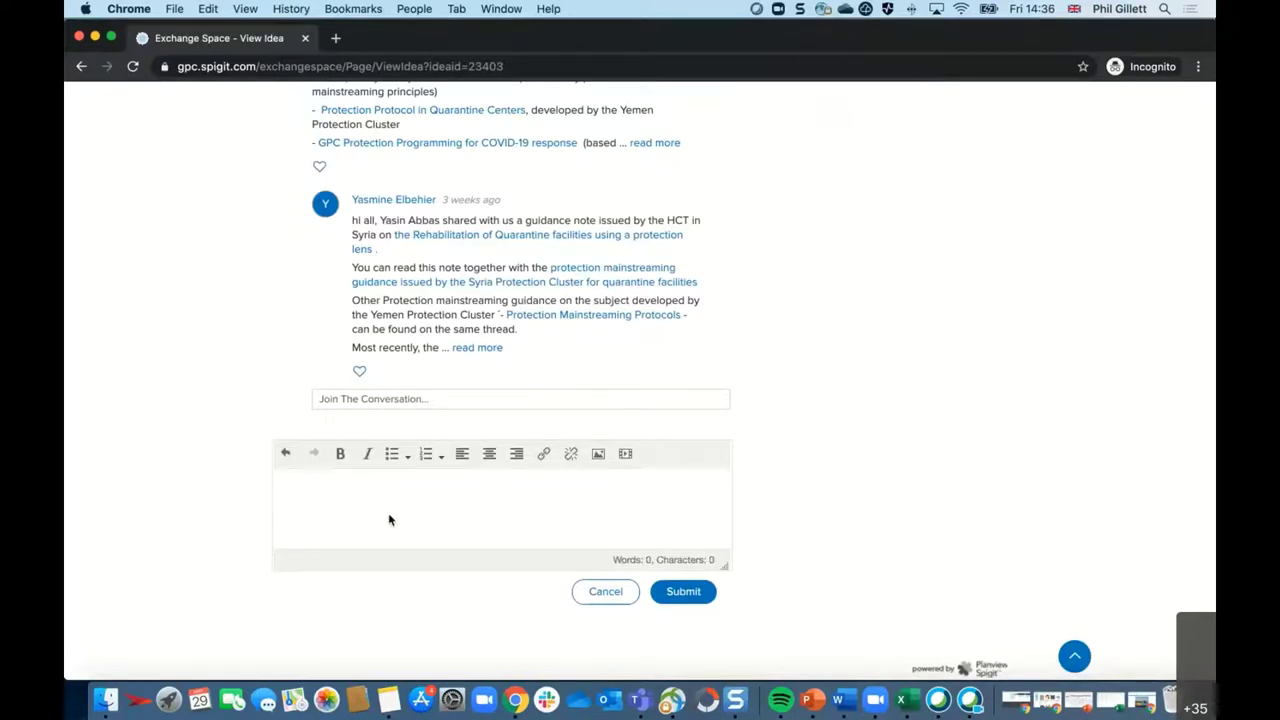
# Look back over the comment thread and question details, returning to the question's title and the site navigation.
pyautogui.scroll(2, 440, 429)
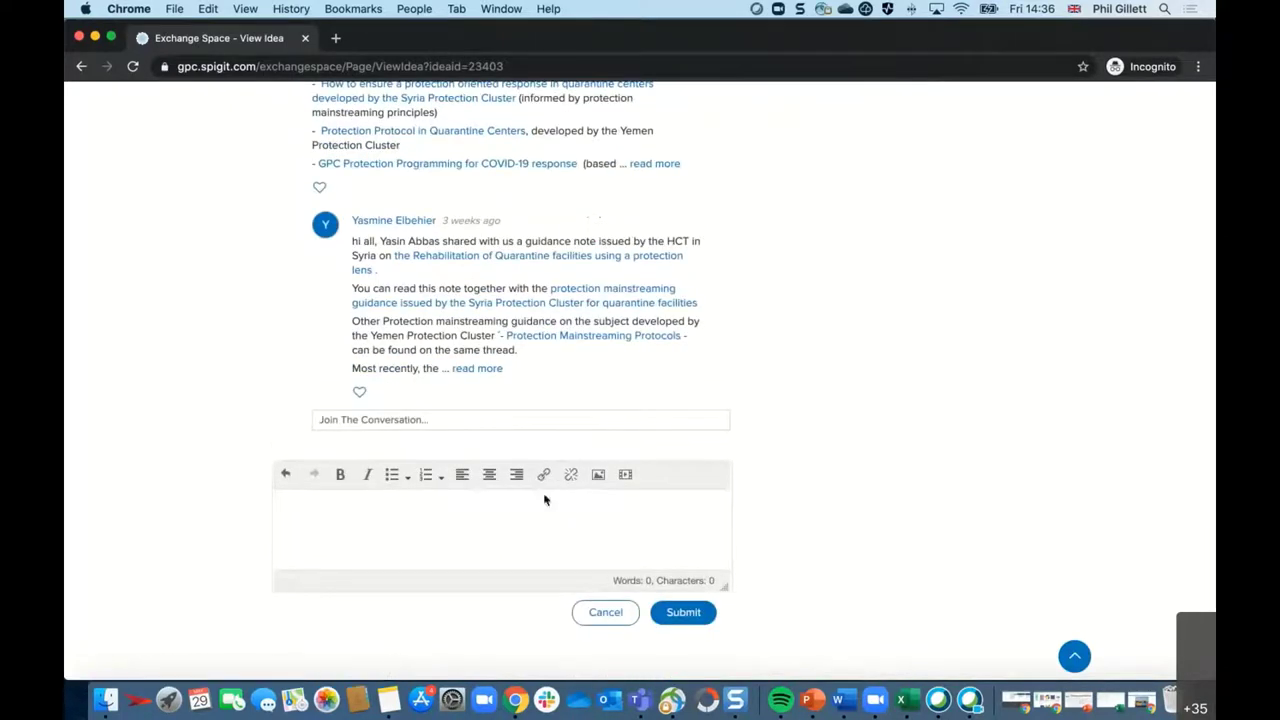
pyautogui.scroll(-2, 606, 506)
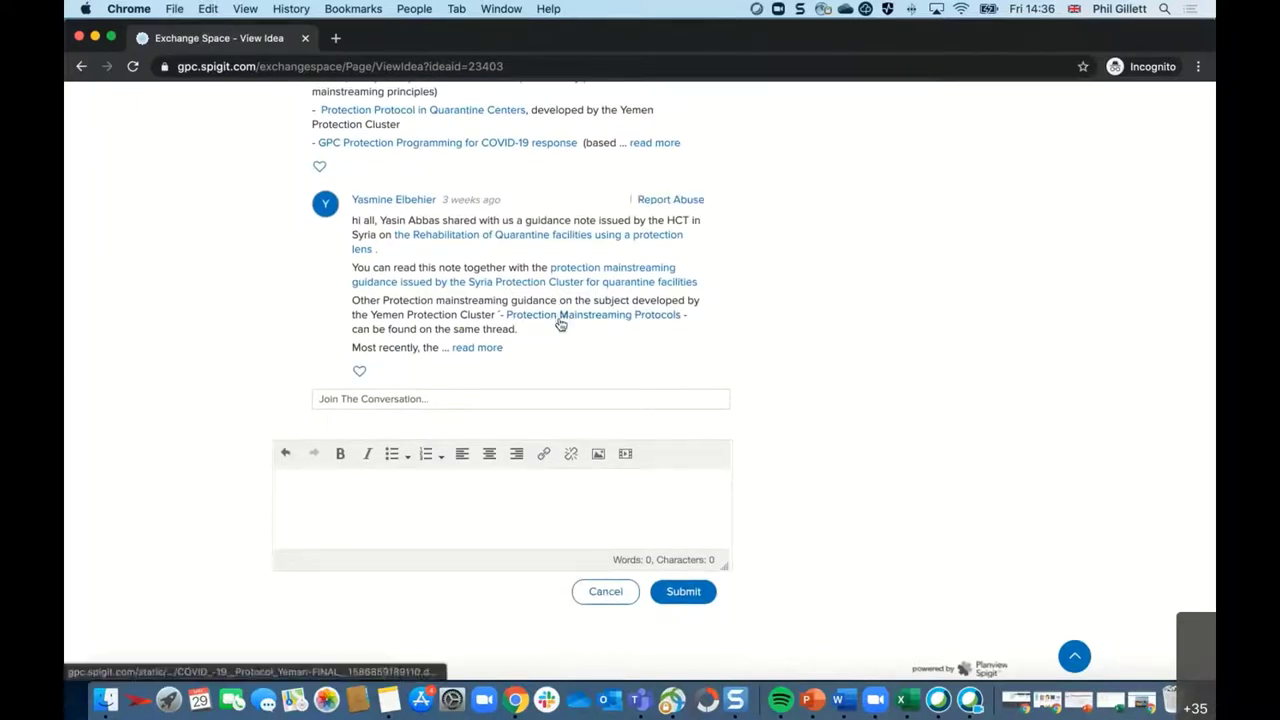
pyautogui.scroll(10, 583, 337)
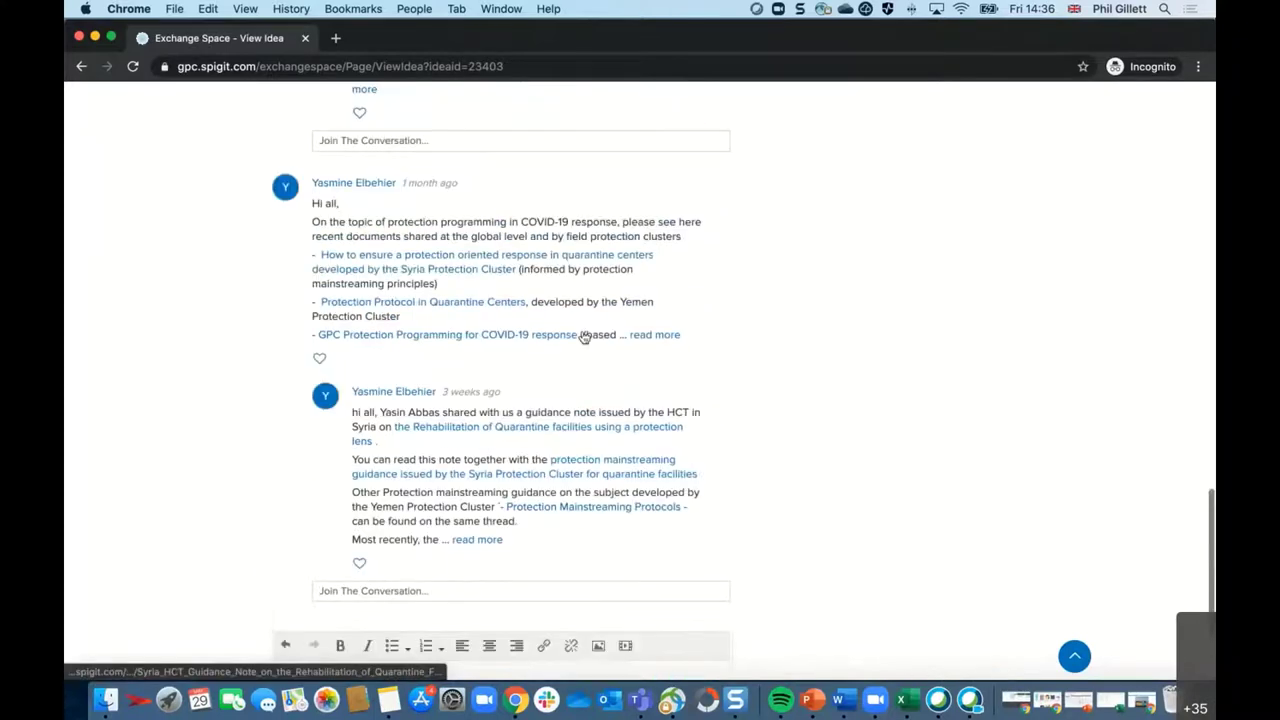
pyautogui.scroll(20, 583, 337)
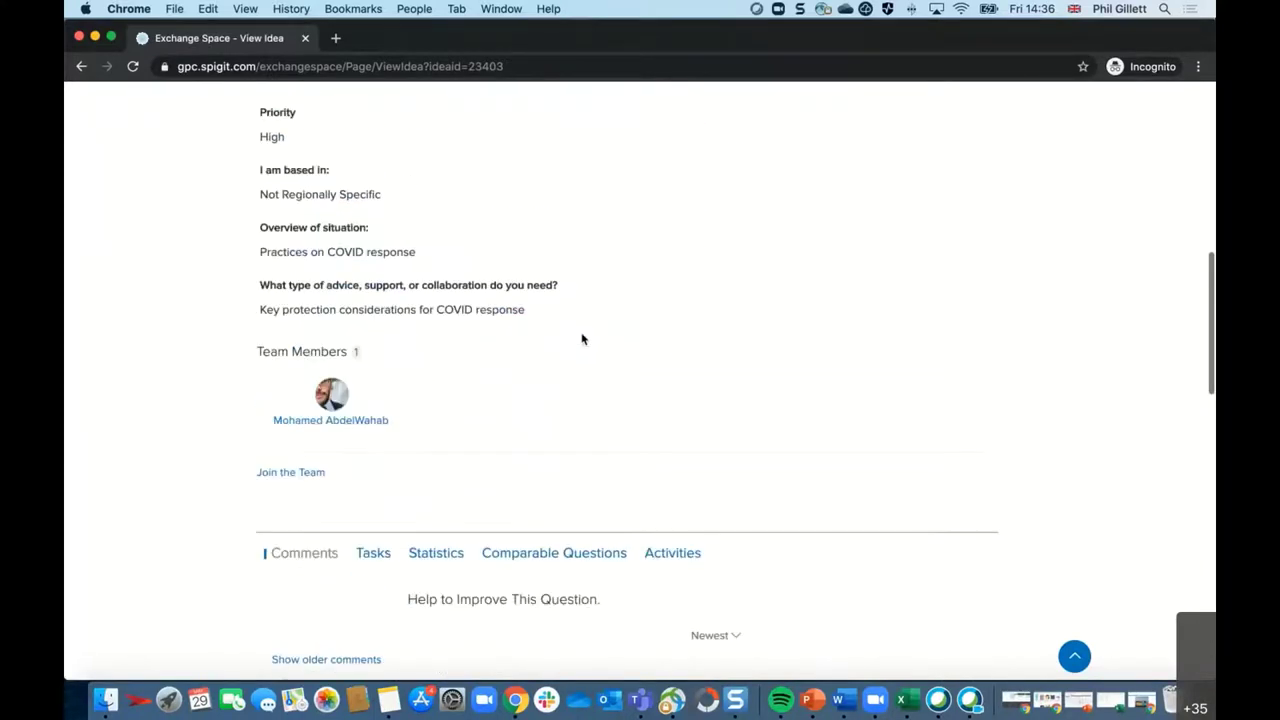
pyautogui.scroll(5, 583, 337)
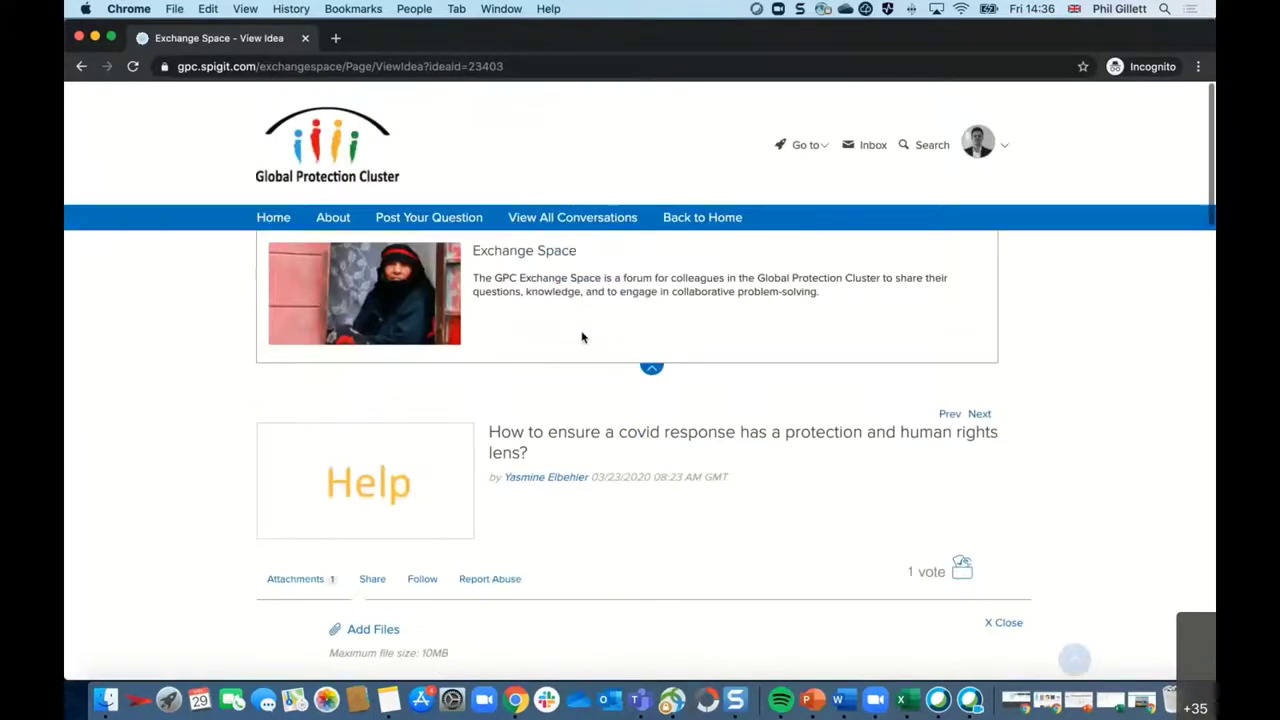
# Open the question "keeping everyone connected" from all Exchange Space conversations and look at its attachments section.
pyautogui.click(560, 216)
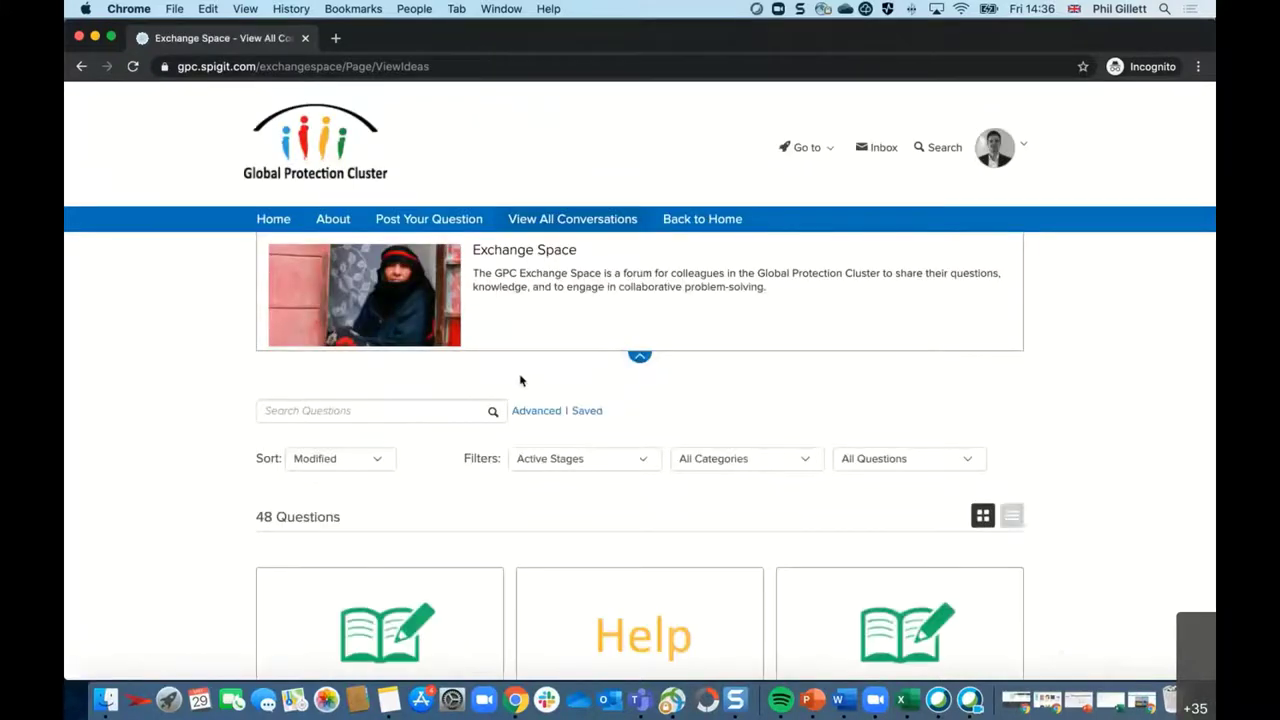
pyautogui.scroll(-3, 518, 380)
pyautogui.scroll(-3, 520, 380)
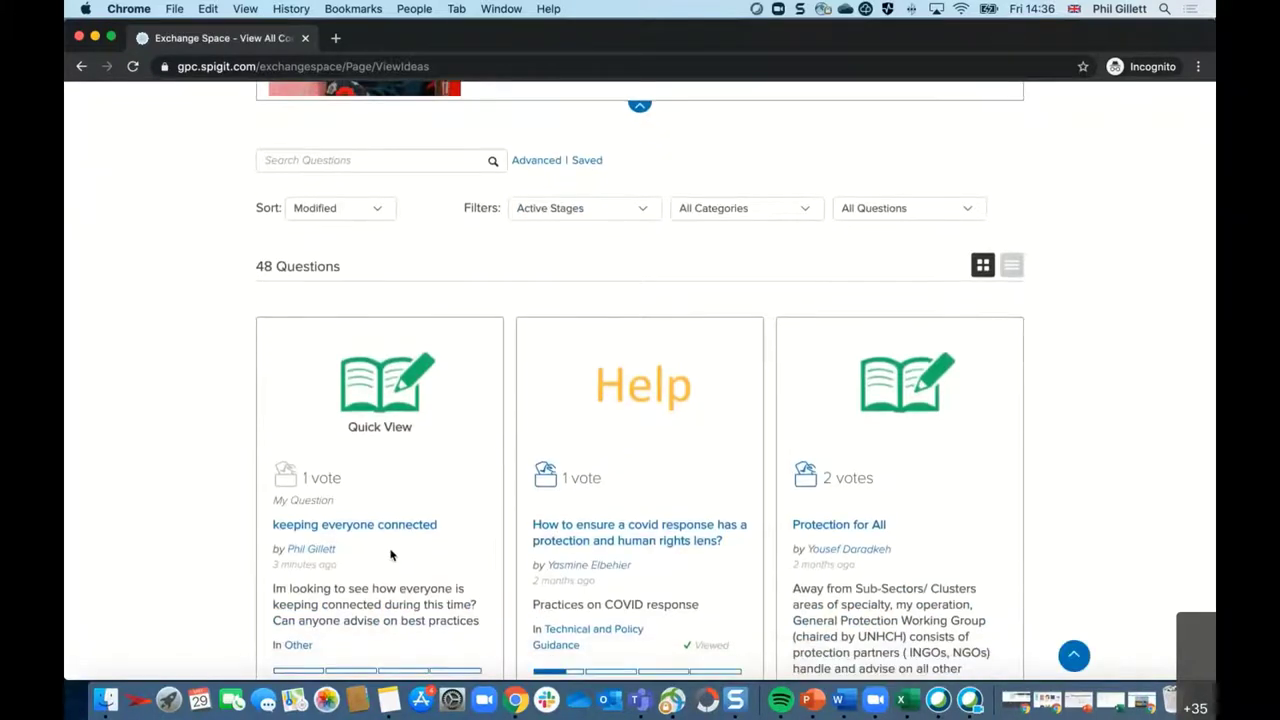
pyautogui.click(357, 528)
pyautogui.scroll(-2, 589, 409)
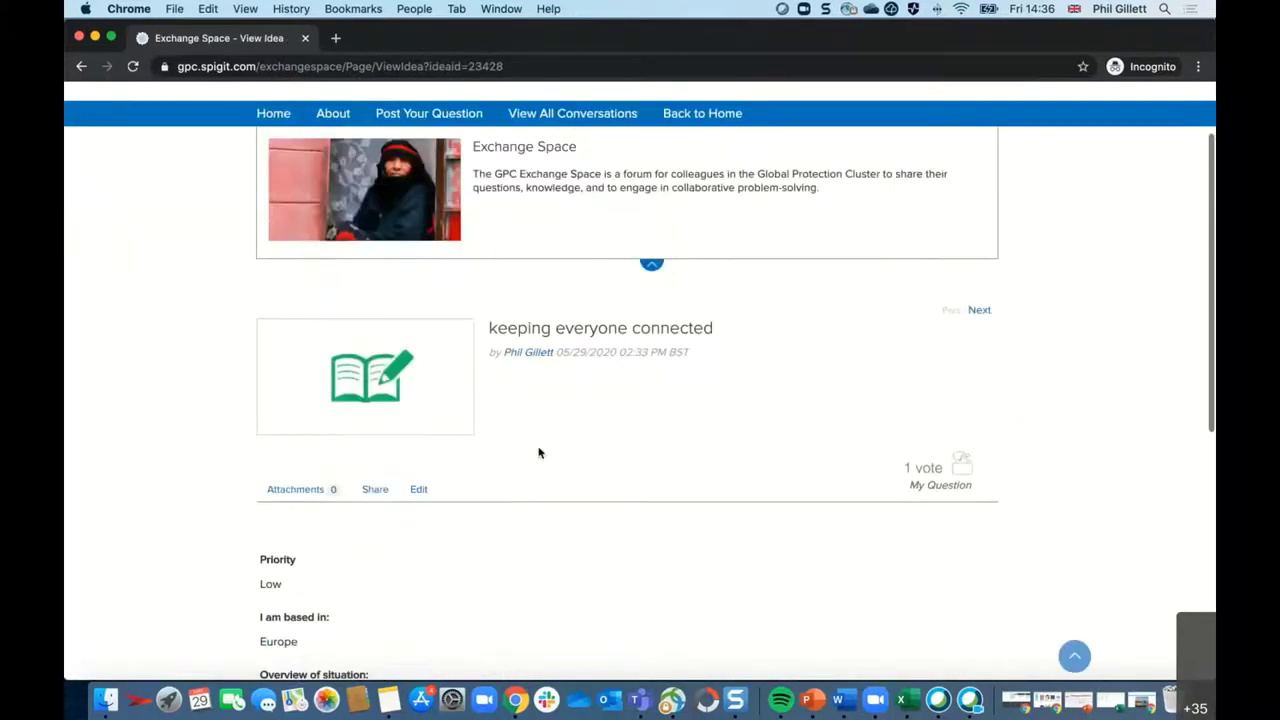
pyautogui.click(304, 494)
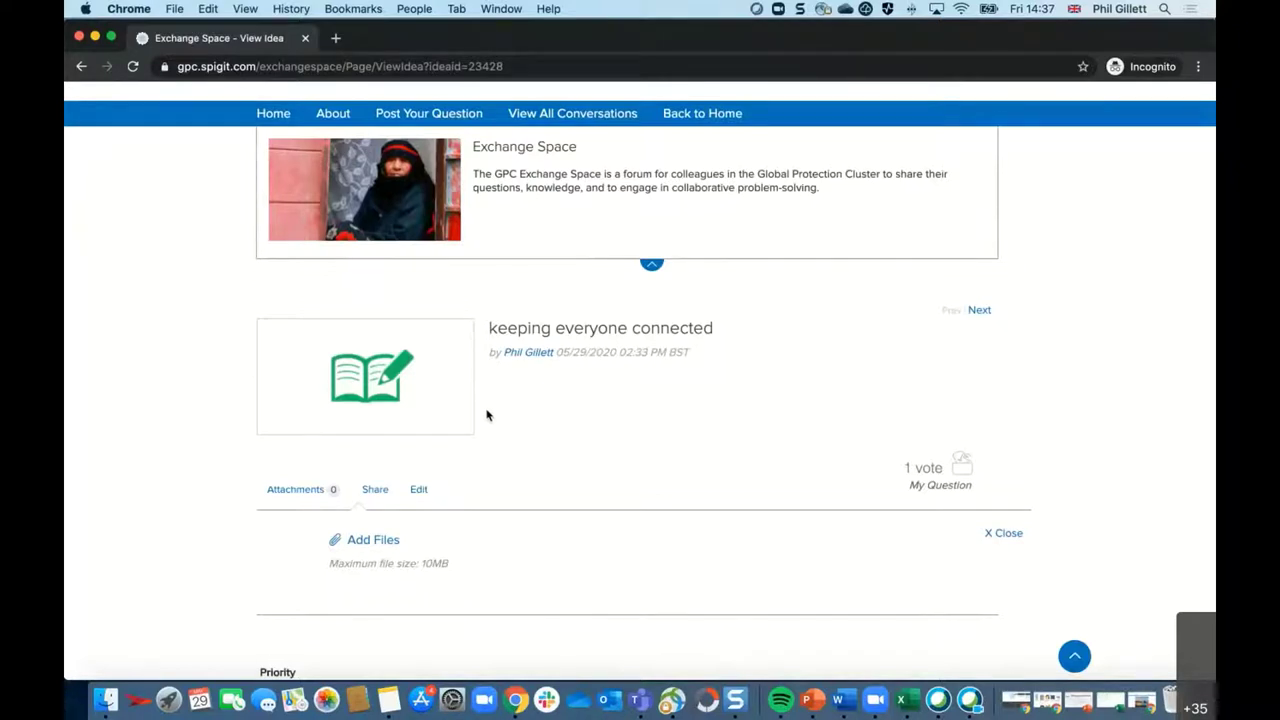
pyautogui.scroll(-1, 440, 440)
pyautogui.scroll(3, 440, 437)
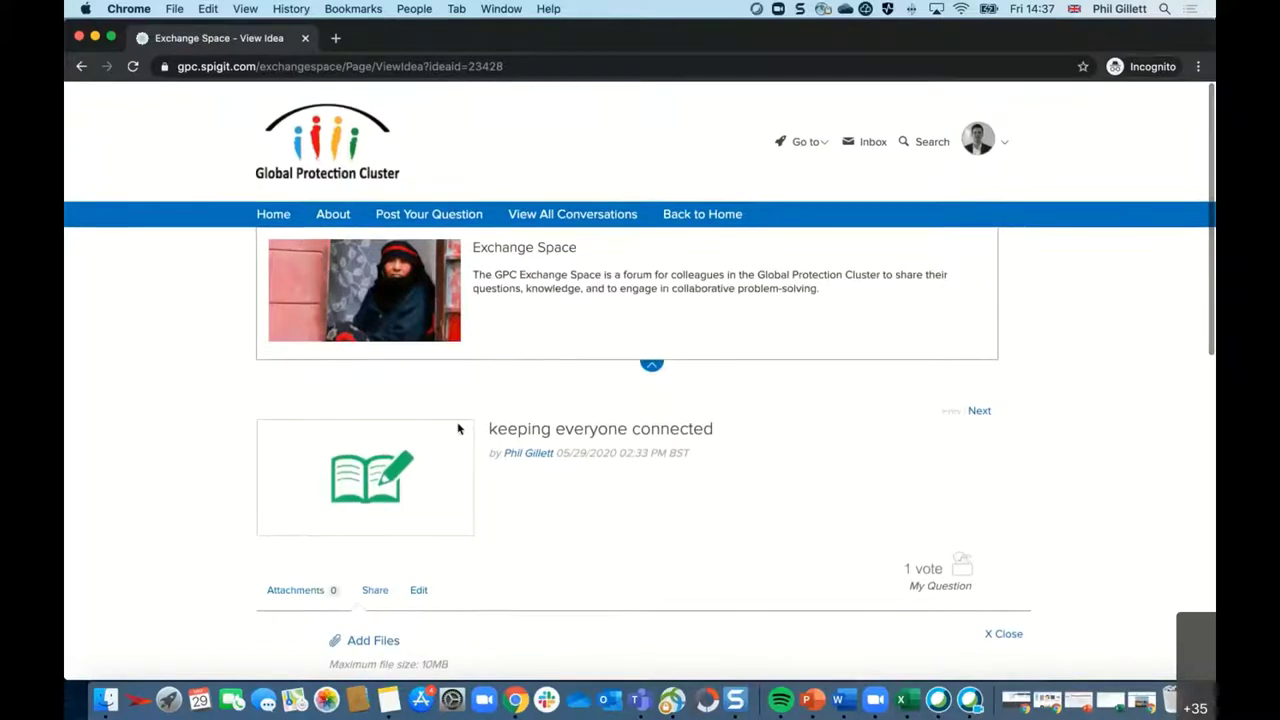
# Return to the GPC community home page, check the site search field and look at the question posting options.
pyautogui.click(670, 218)
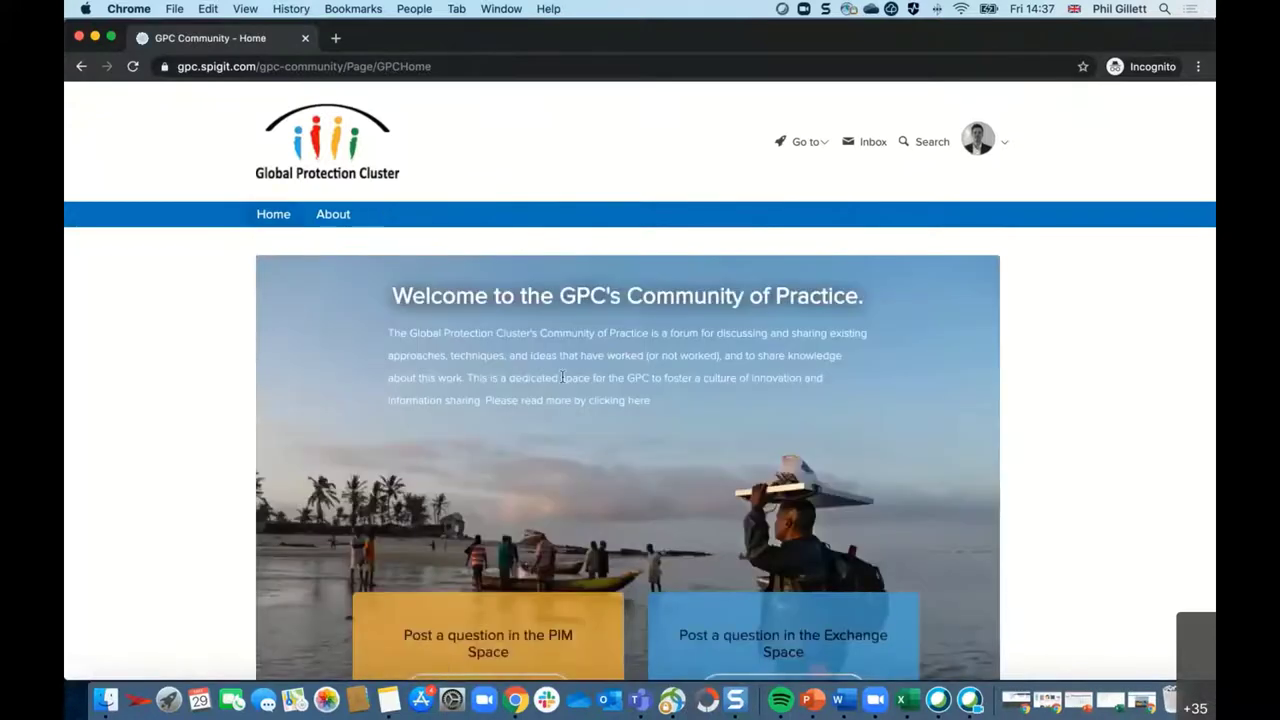
pyautogui.click(913, 145)
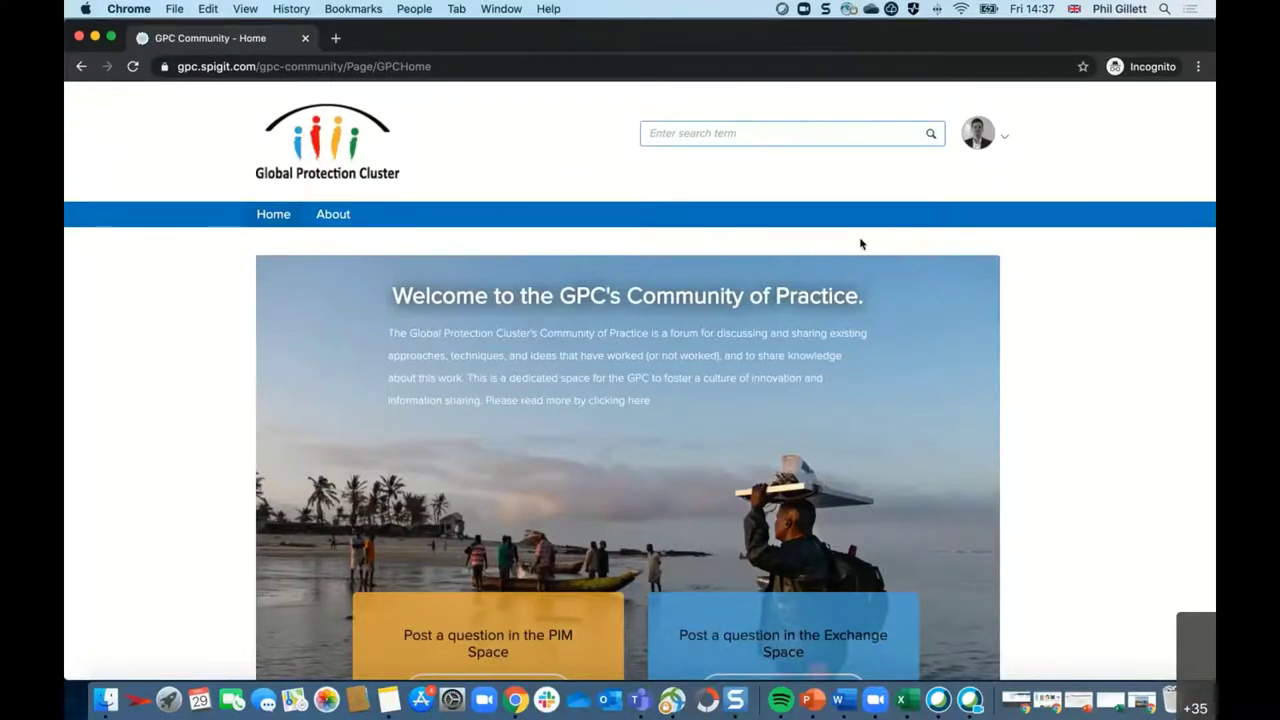
pyautogui.scroll(-2, 1066, 378)
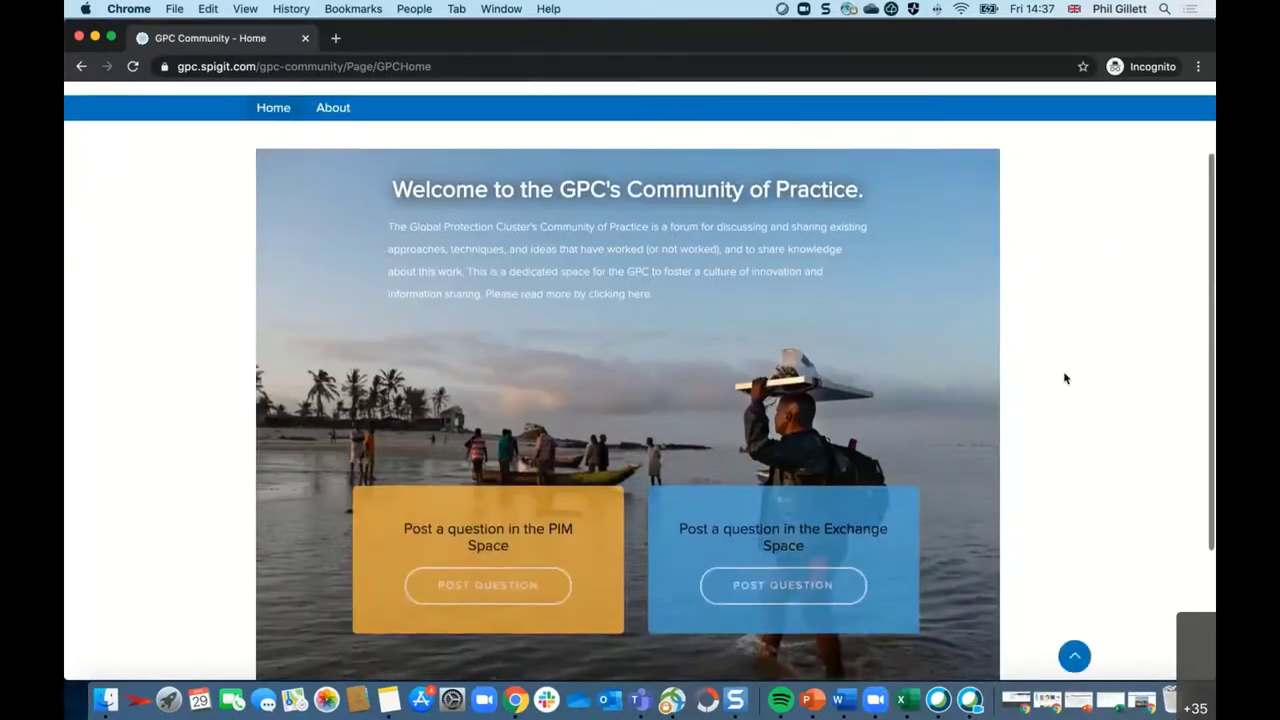
pyautogui.scroll(-1, 912, 422)
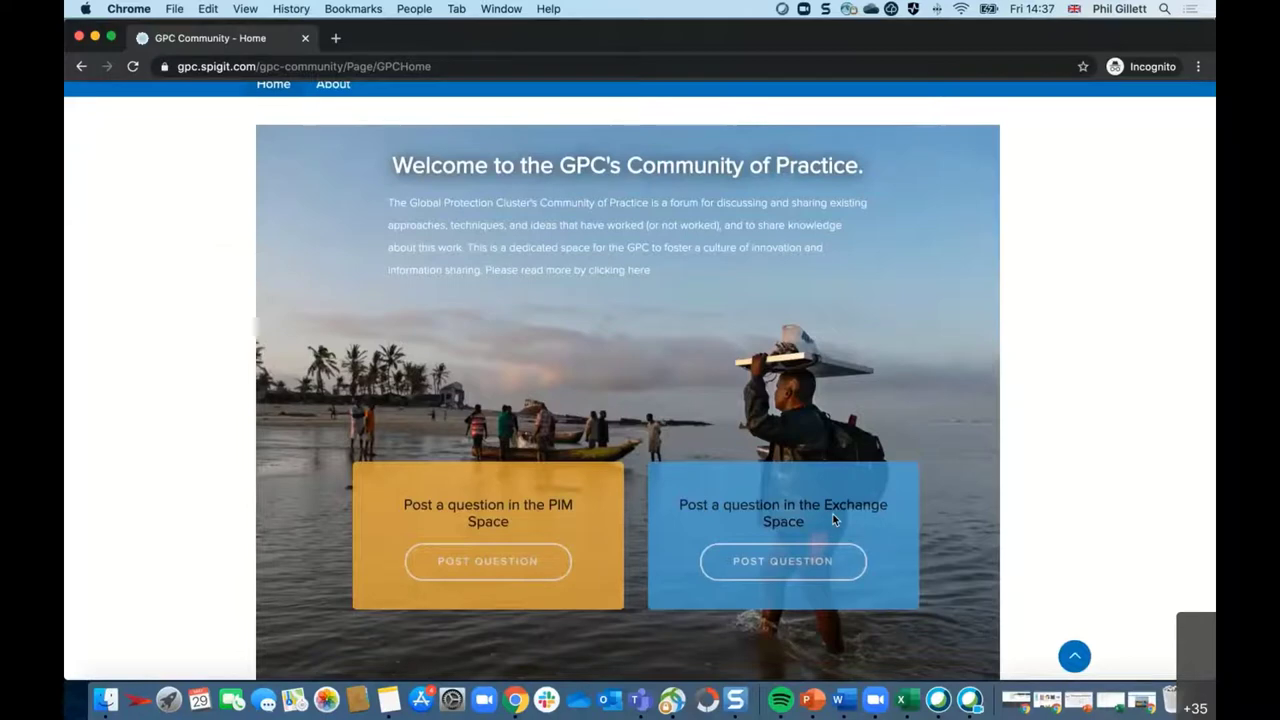
# Open the PIM Exchange Space and look through its key resources down to the question title entry area.
pyautogui.click(463, 568)
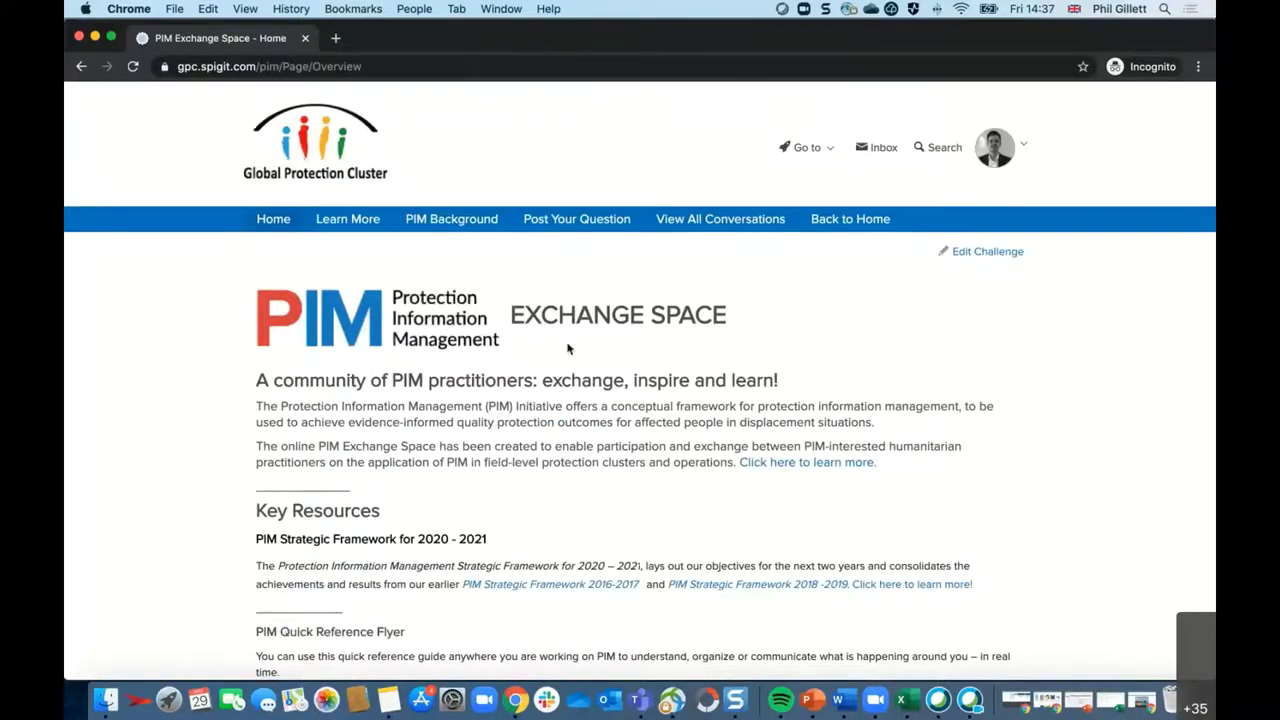
pyautogui.scroll(-3, 575, 360)
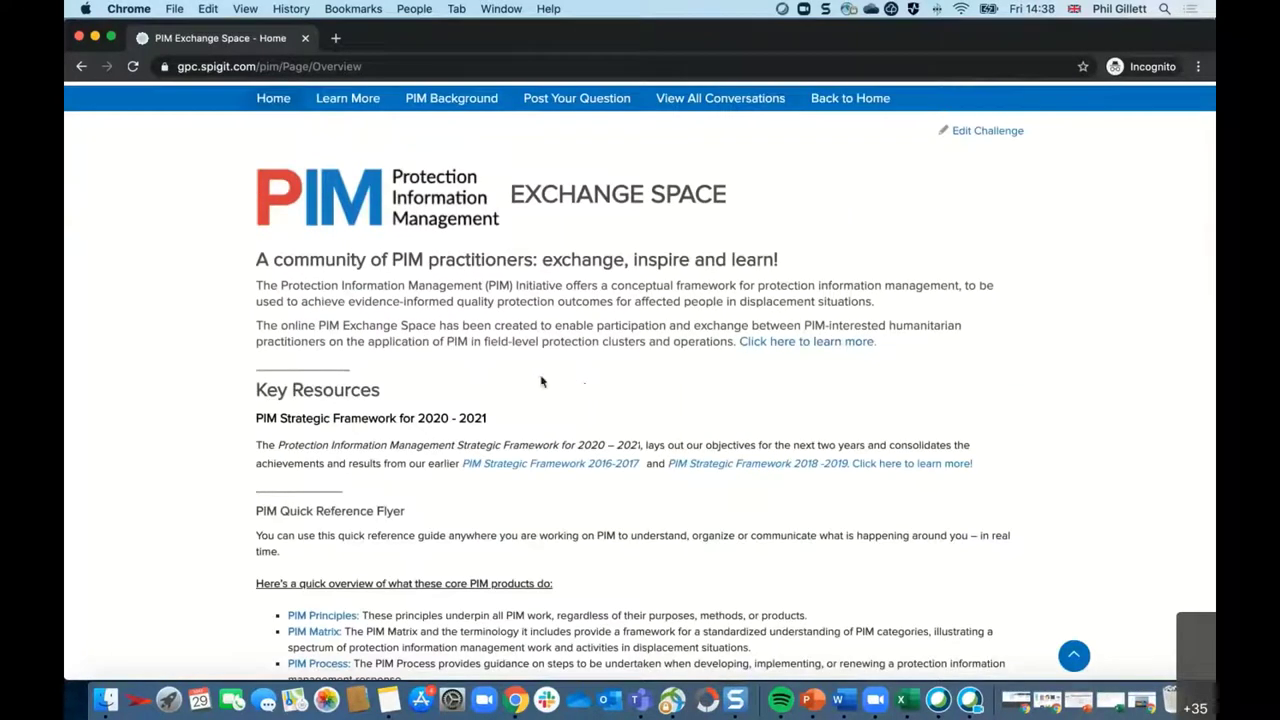
pyautogui.scroll(-10, 560, 386)
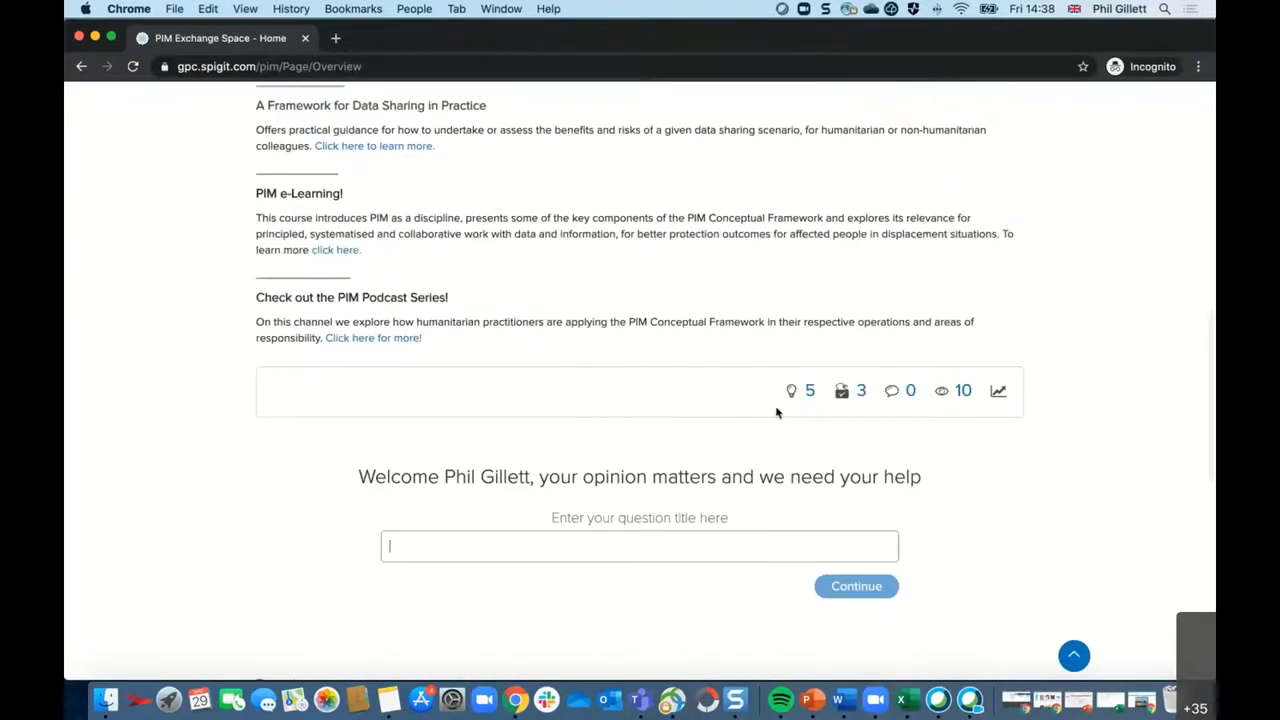
pyautogui.scroll(-2, 800, 405)
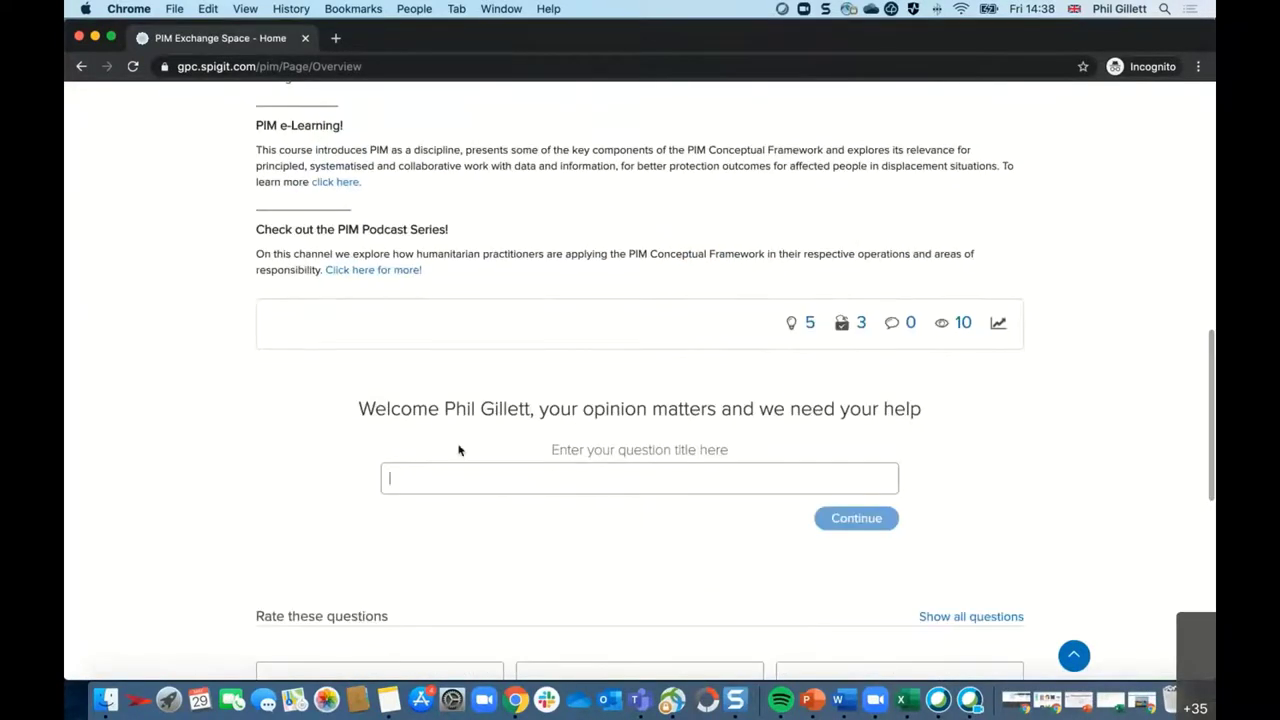
pyautogui.scroll(-1, 603, 455)
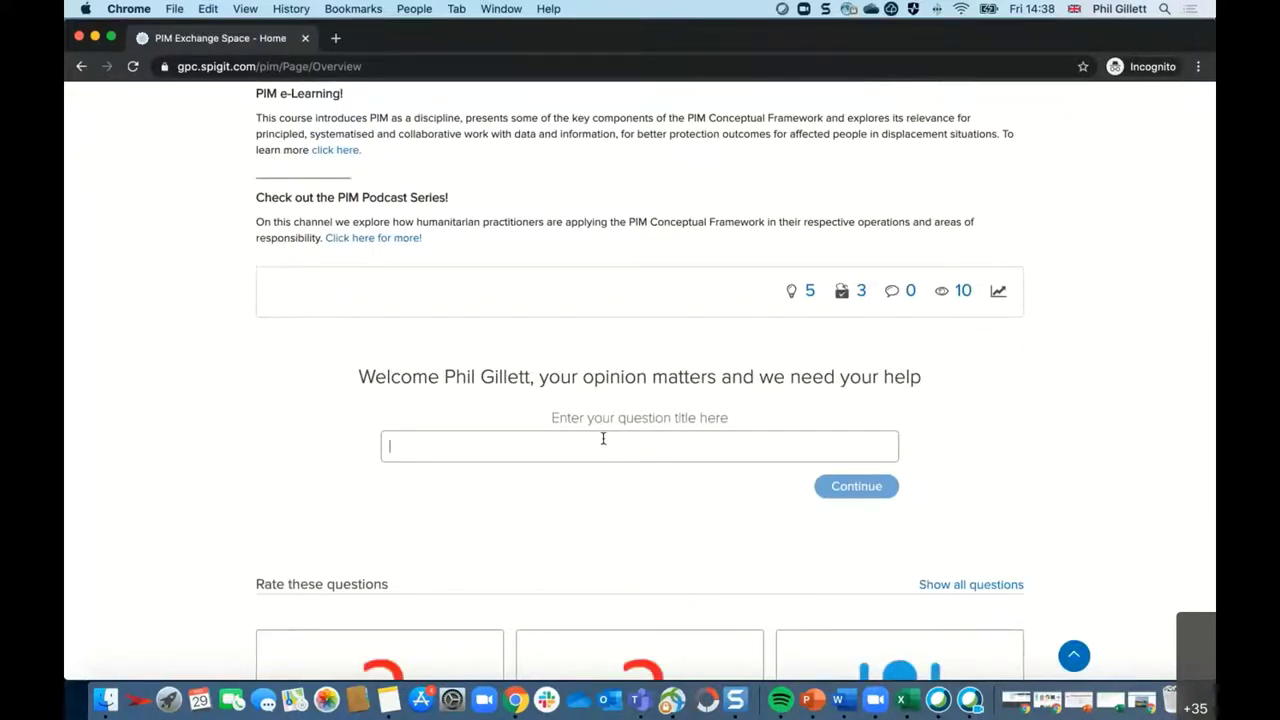
# Start a PIM Space question titled "keeping everyone connected" and look over the posting form without submitting it.
pyautogui.write('keeping e')
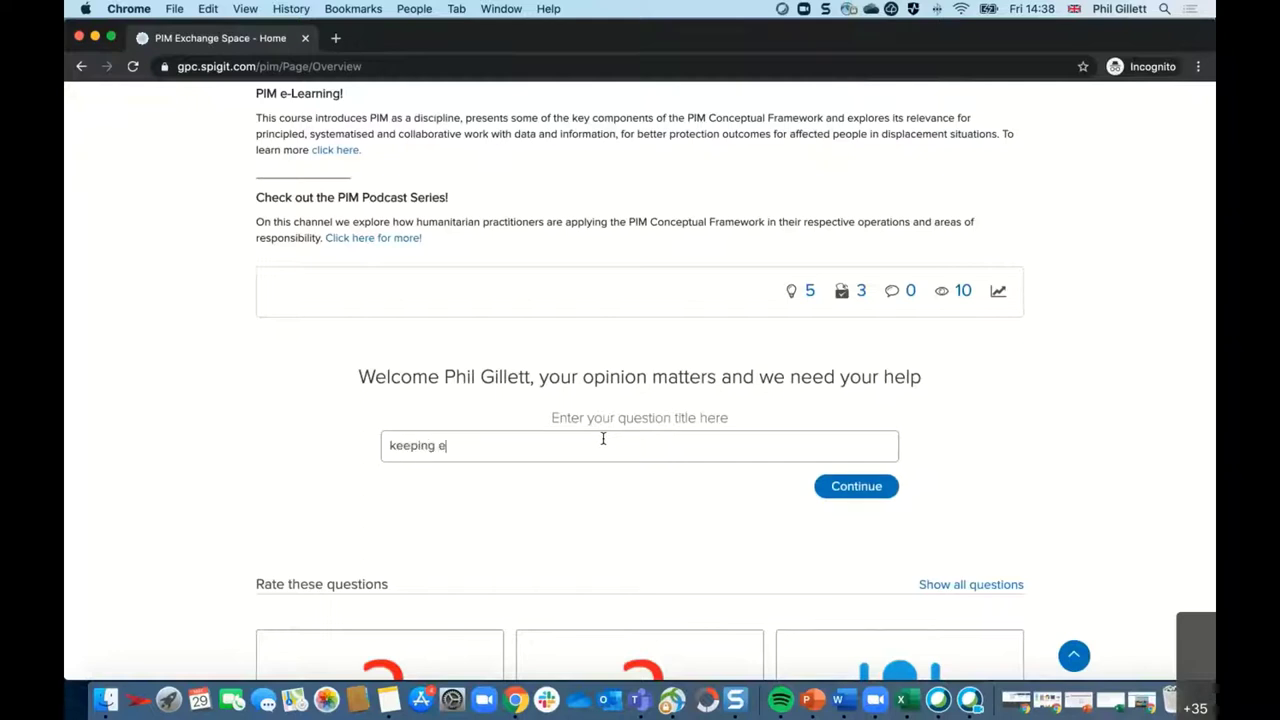
pyautogui.write('veryone connected')
pyautogui.click(862, 488)
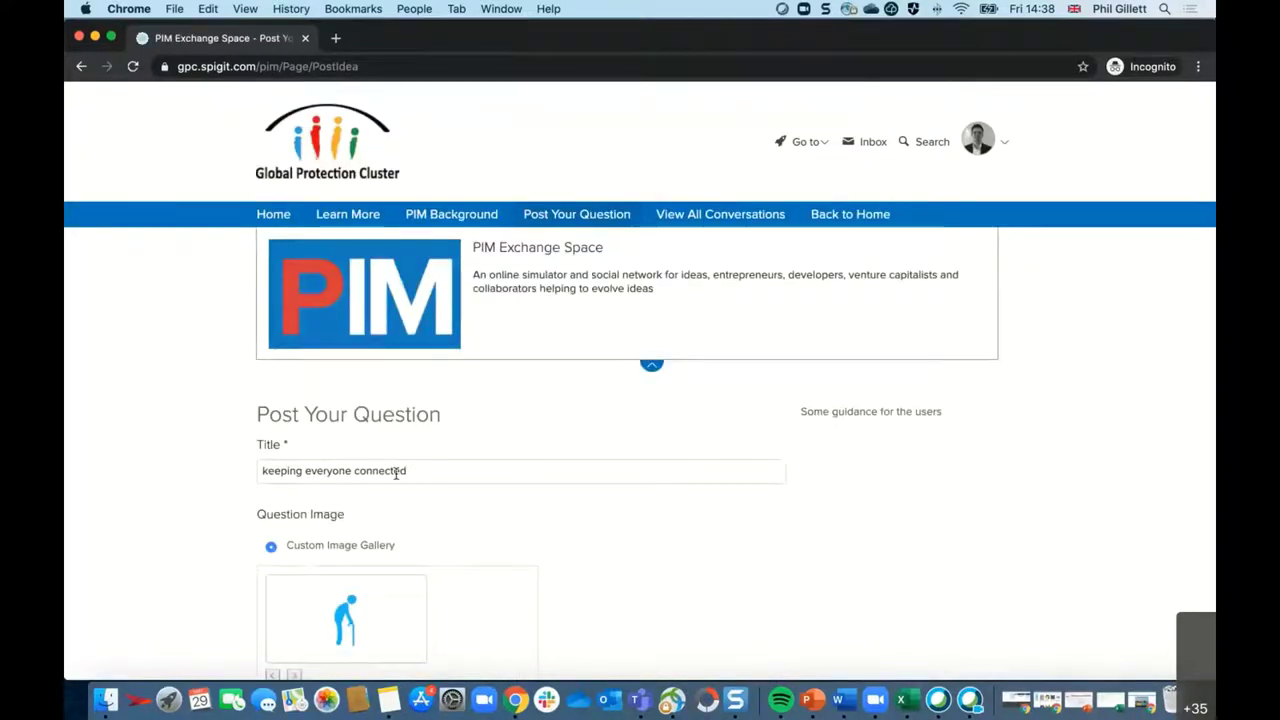
pyautogui.scroll(-2, 400, 476)
pyautogui.scroll(1, 403, 477)
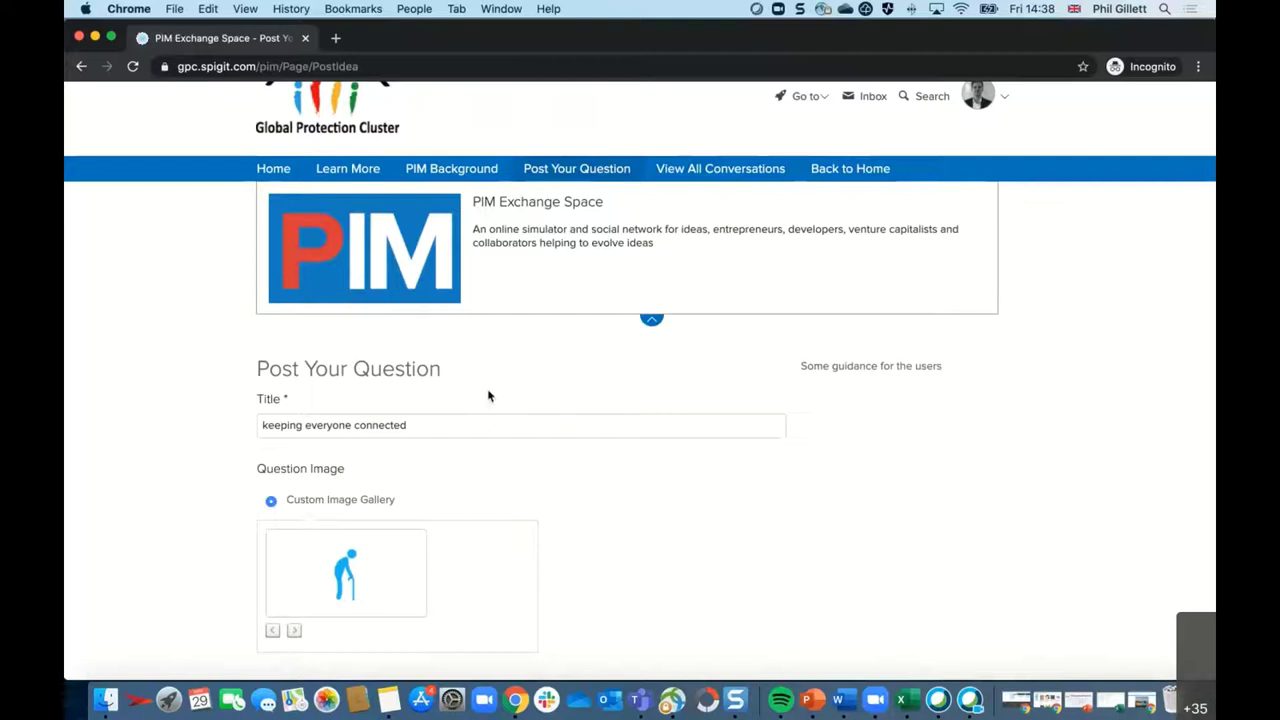
# Open "Interactive activities for a PIM training Webinar" from all PIM conversations and look through its description and comments section.
pyautogui.click(692, 169)
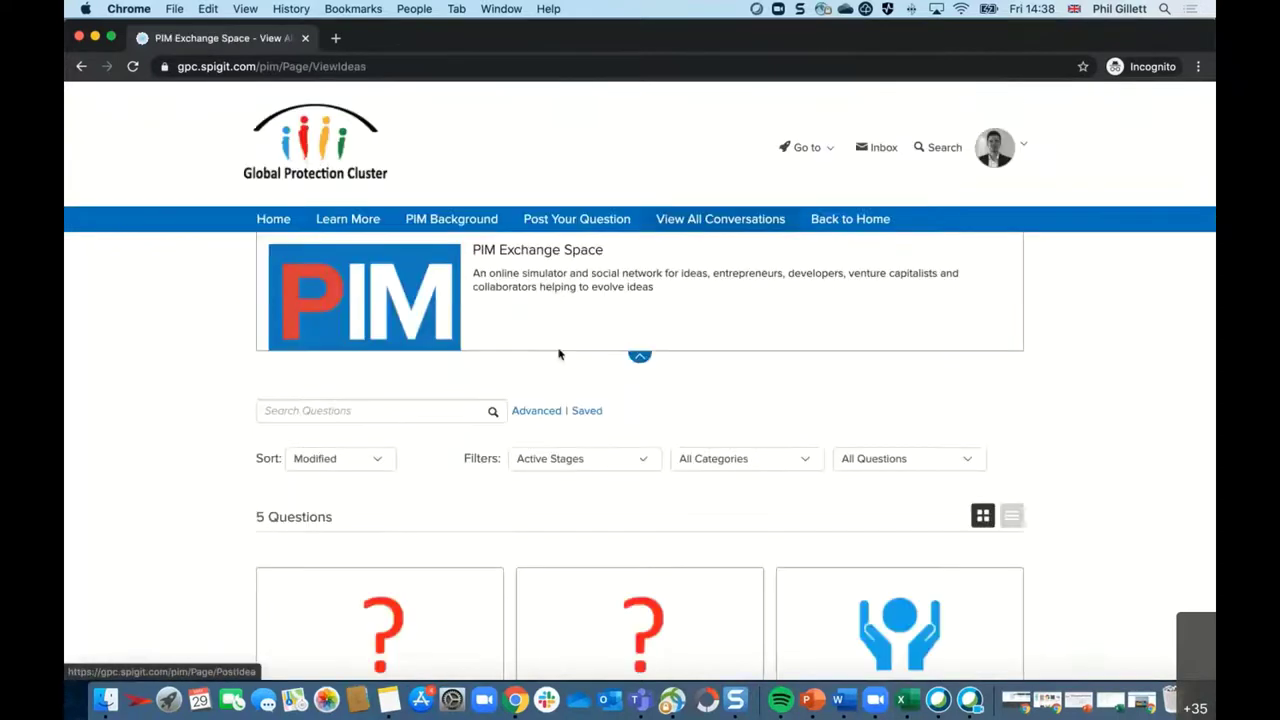
pyautogui.scroll(-5, 560, 350)
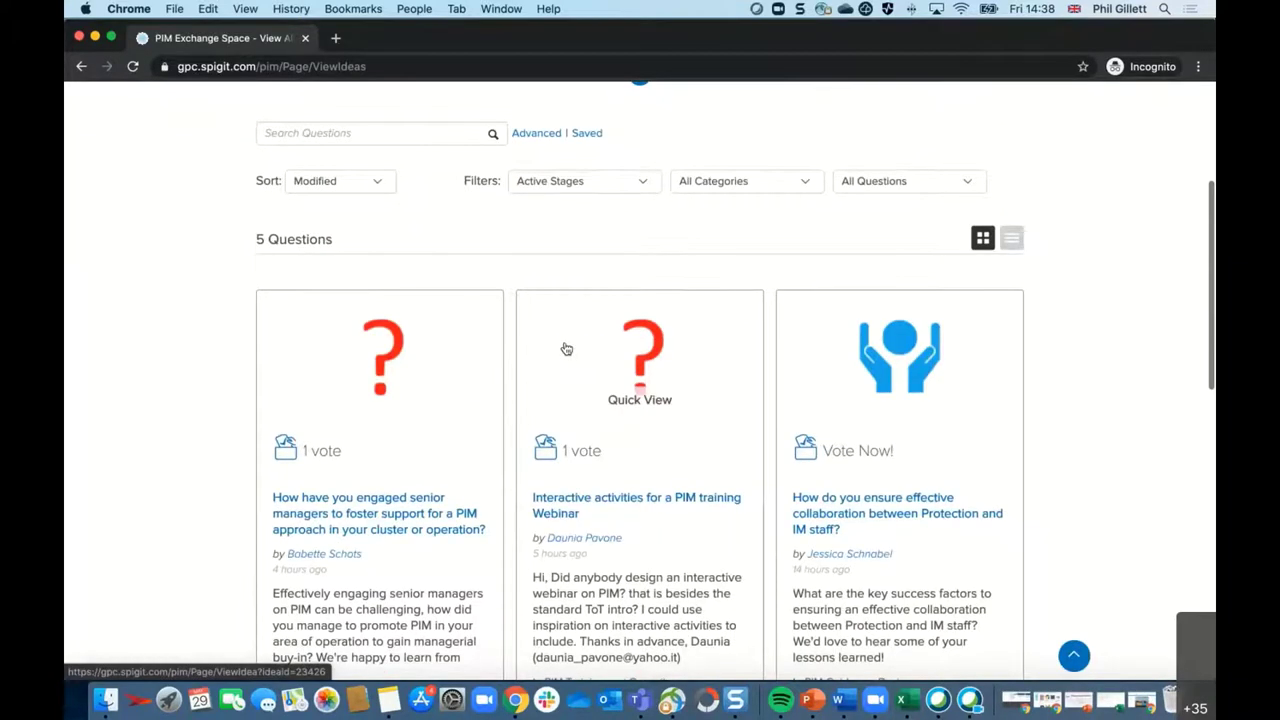
pyautogui.scroll(-1, 566, 348)
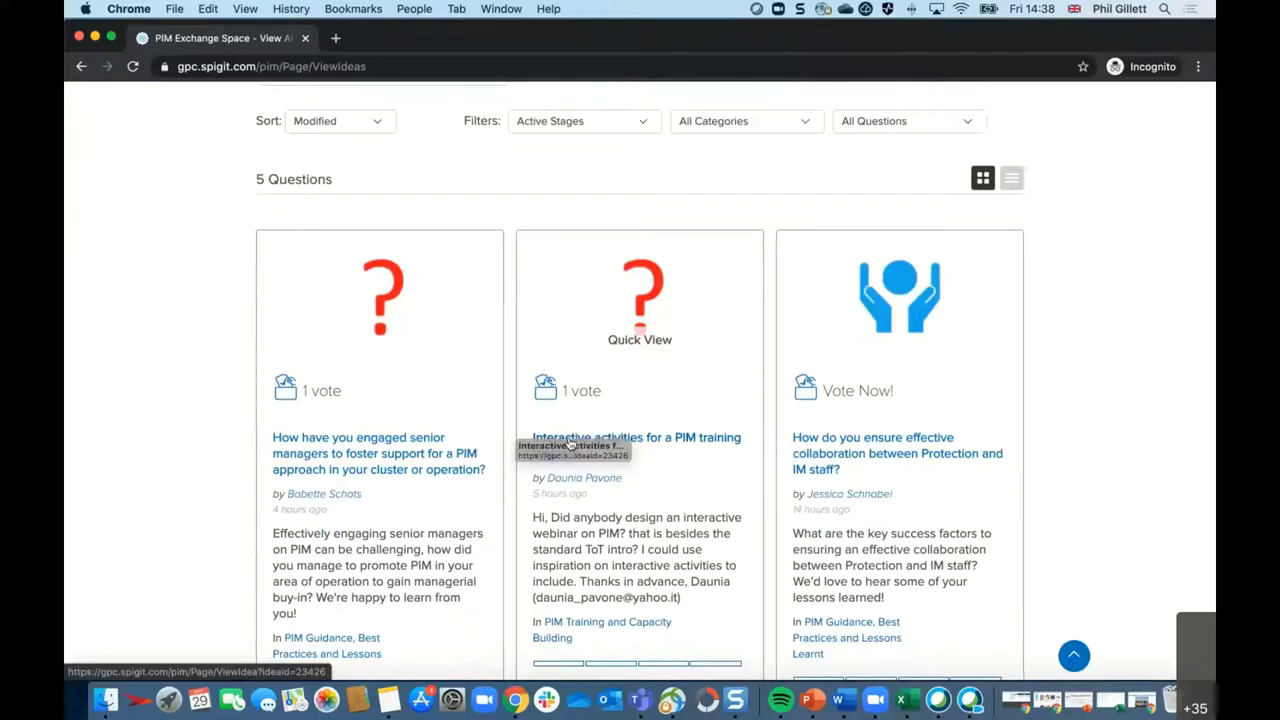
pyautogui.click(667, 437)
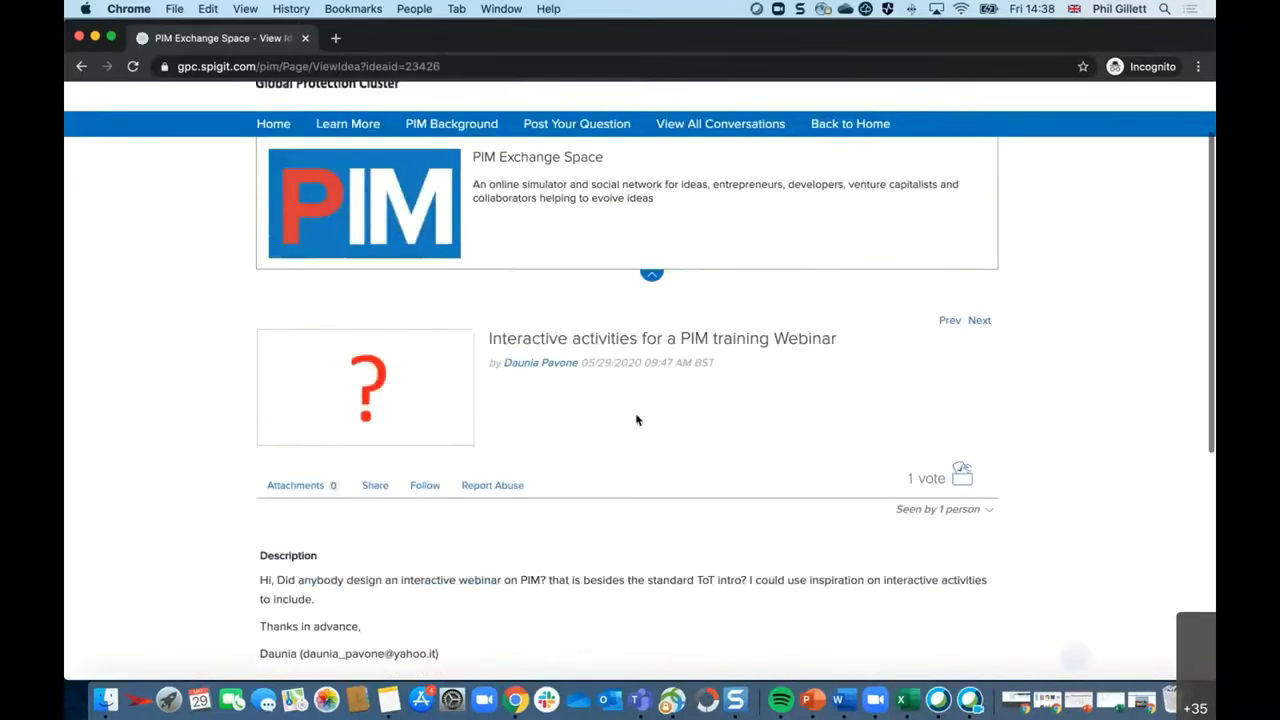
pyautogui.scroll(-3, 635, 421)
pyautogui.scroll(-2, 397, 380)
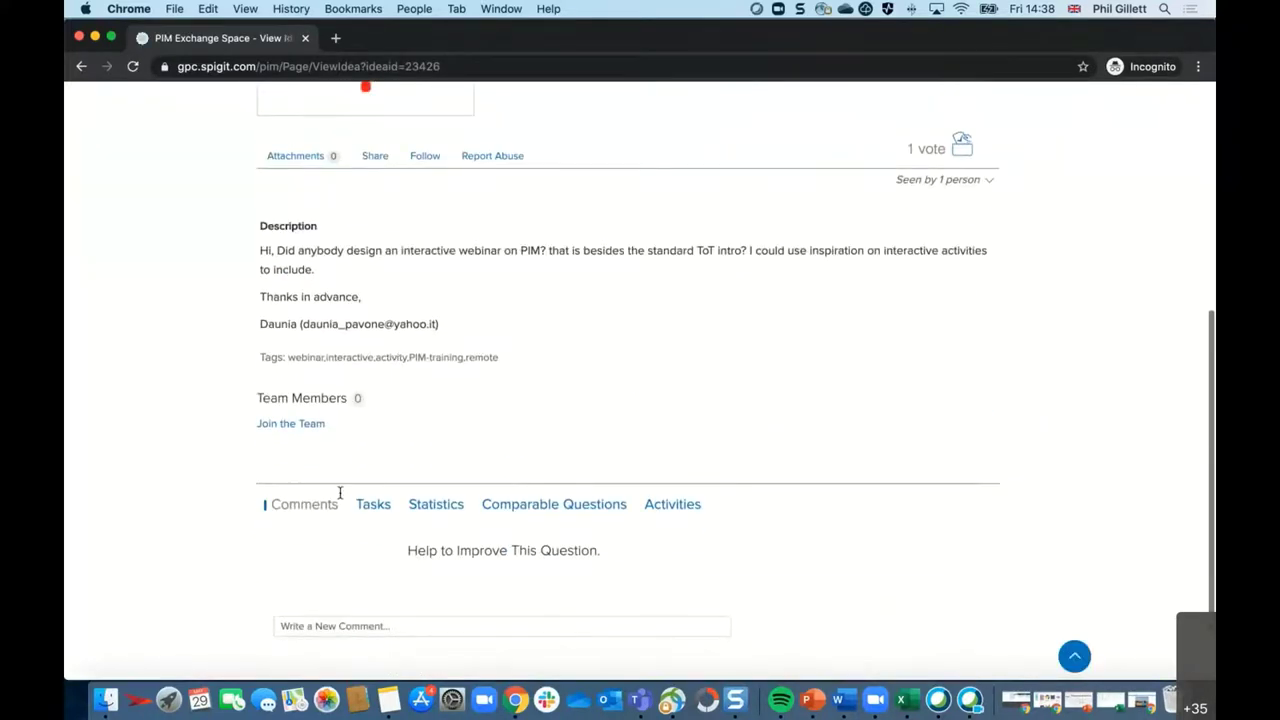
# Check the webinar question's follow option and view its author's profile card with the message and follow options.
pyautogui.scroll(2, 495, 383)
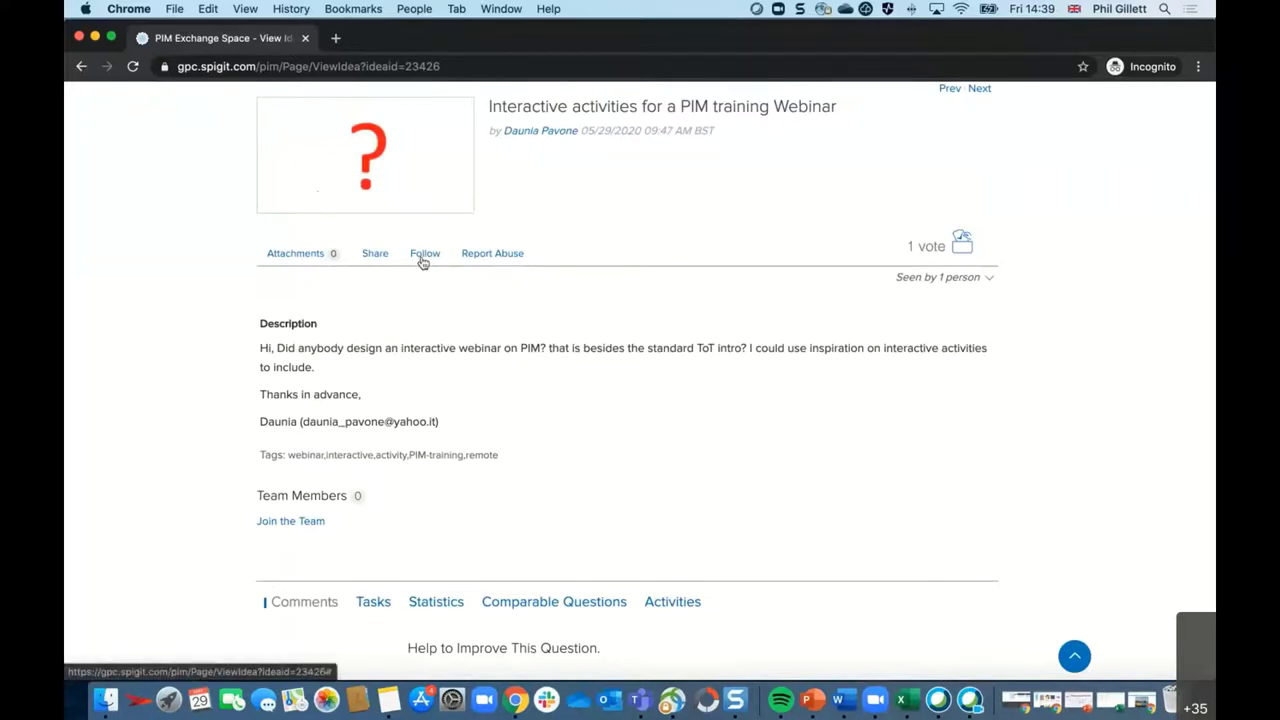
pyautogui.scroll(2, 420, 262)
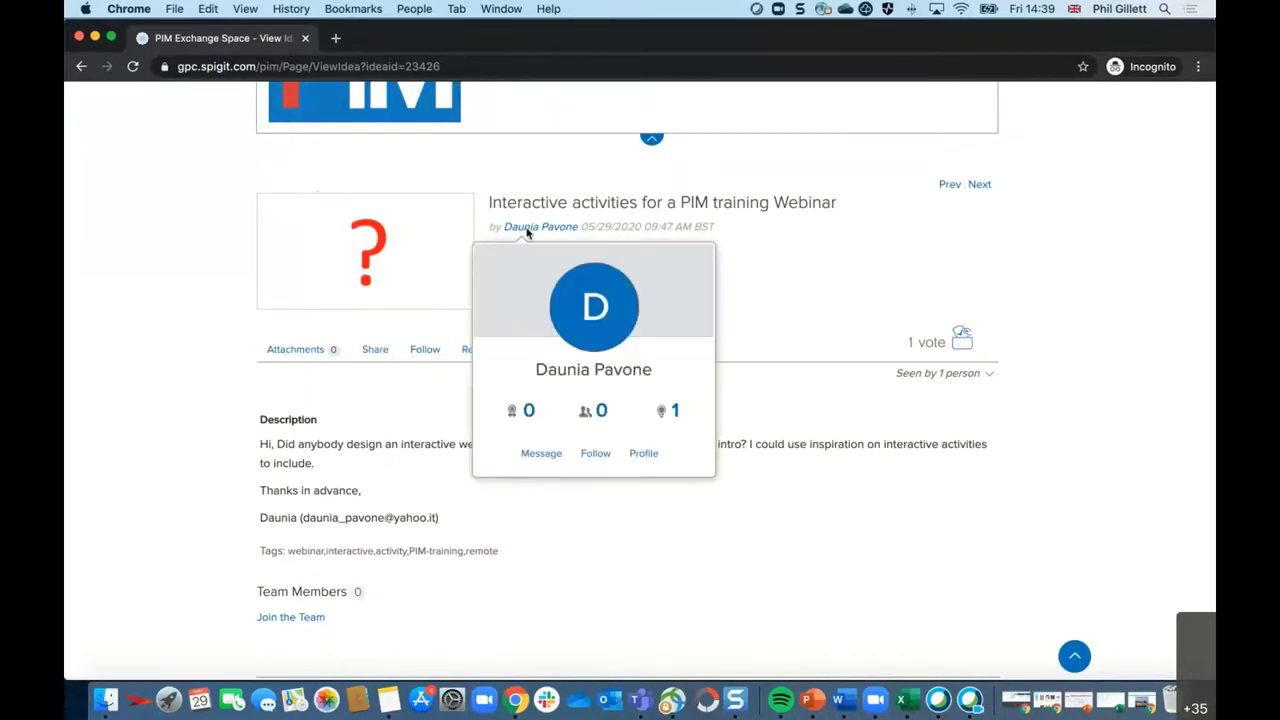
pyautogui.moveTo(541, 228)
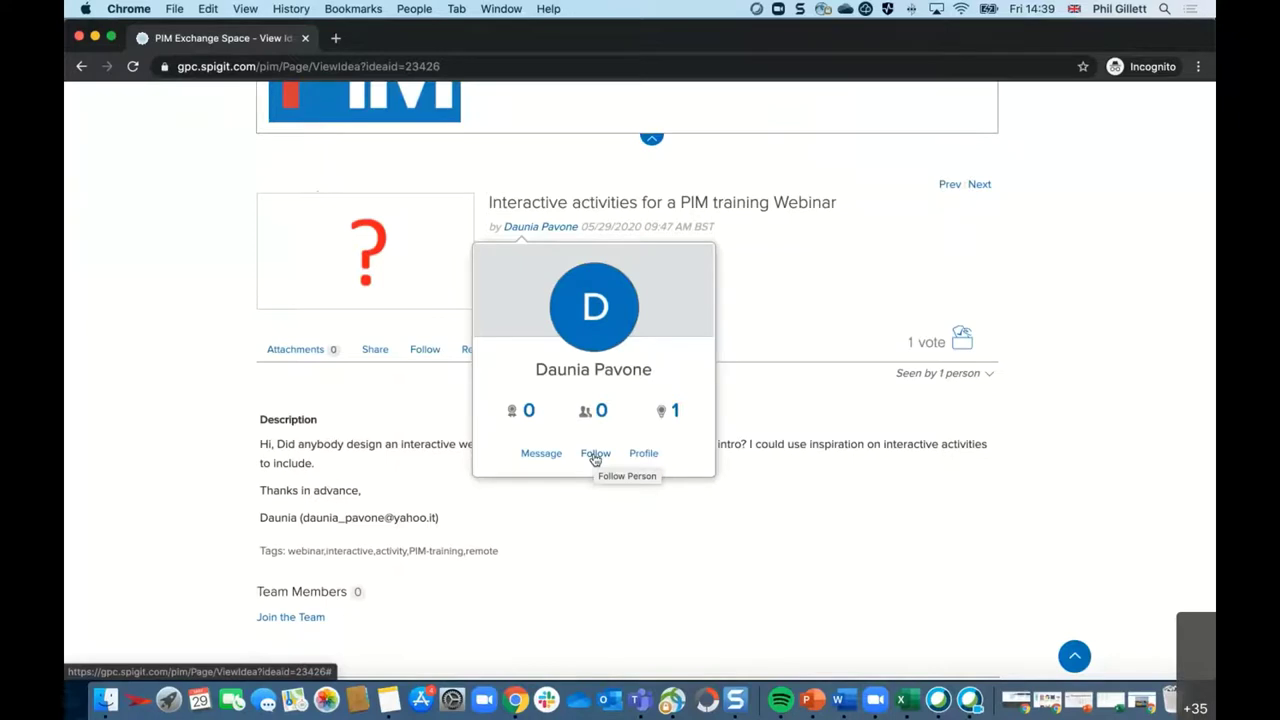
pyautogui.scroll(4, 766, 280)
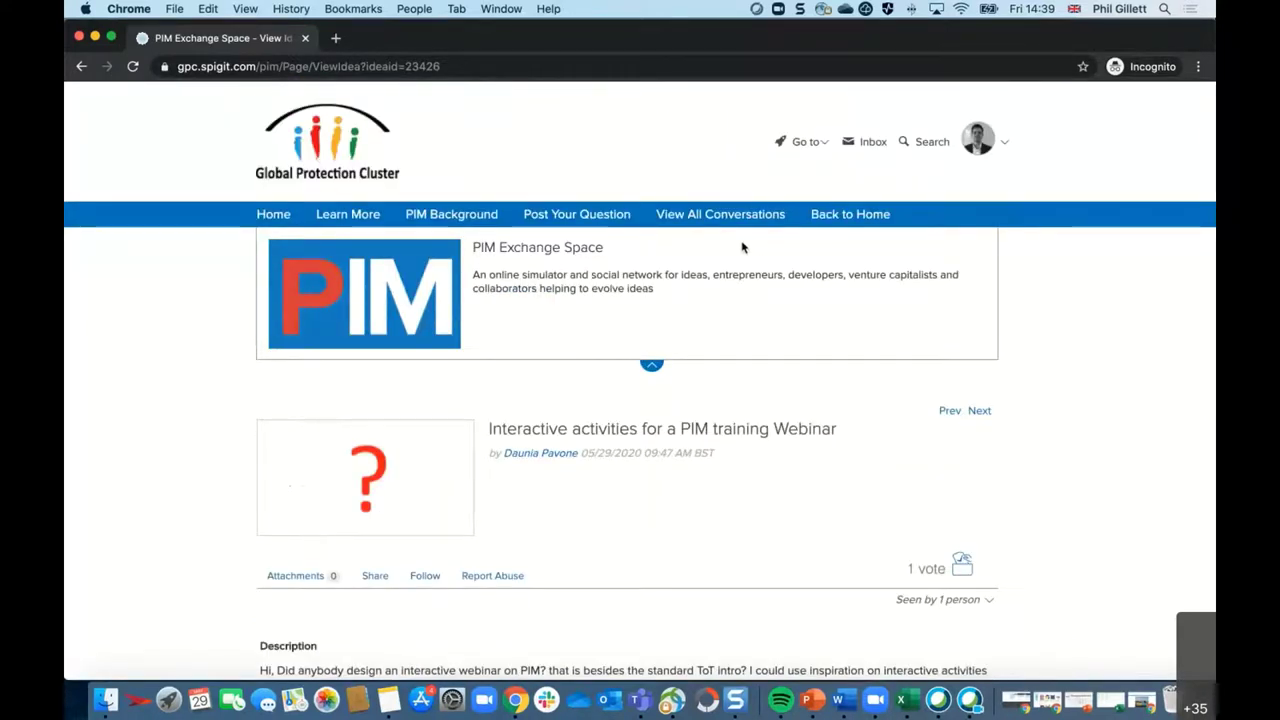
# Open the PIM Background page and look at the organisations supporting the PIM Exchange Platform.
pyautogui.click(458, 214)
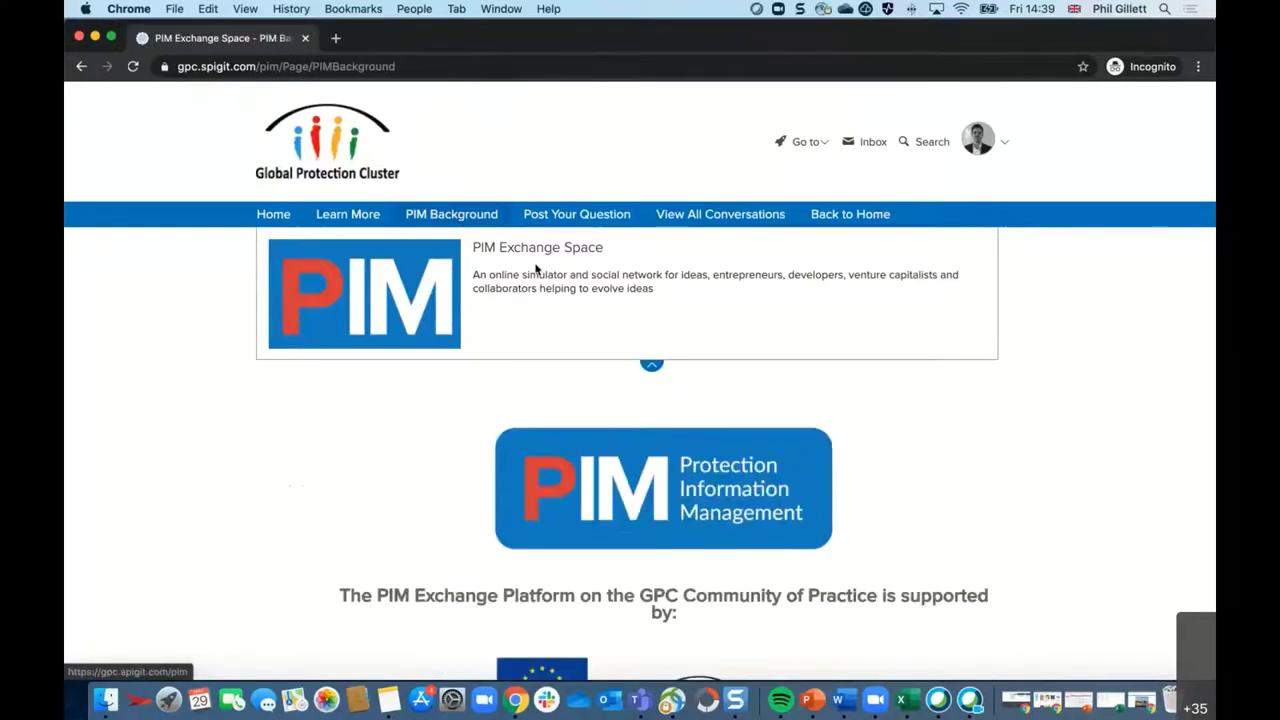
pyautogui.scroll(-2, 557, 310)
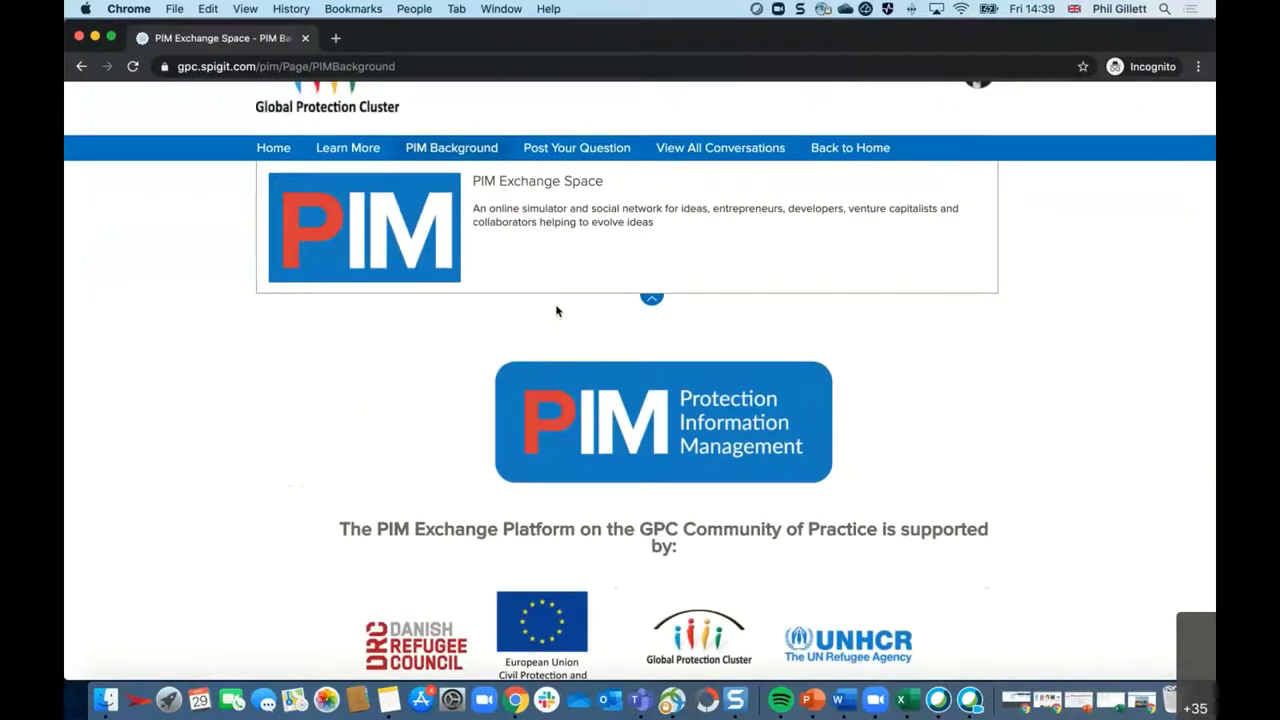
pyautogui.scroll(2, 571, 288)
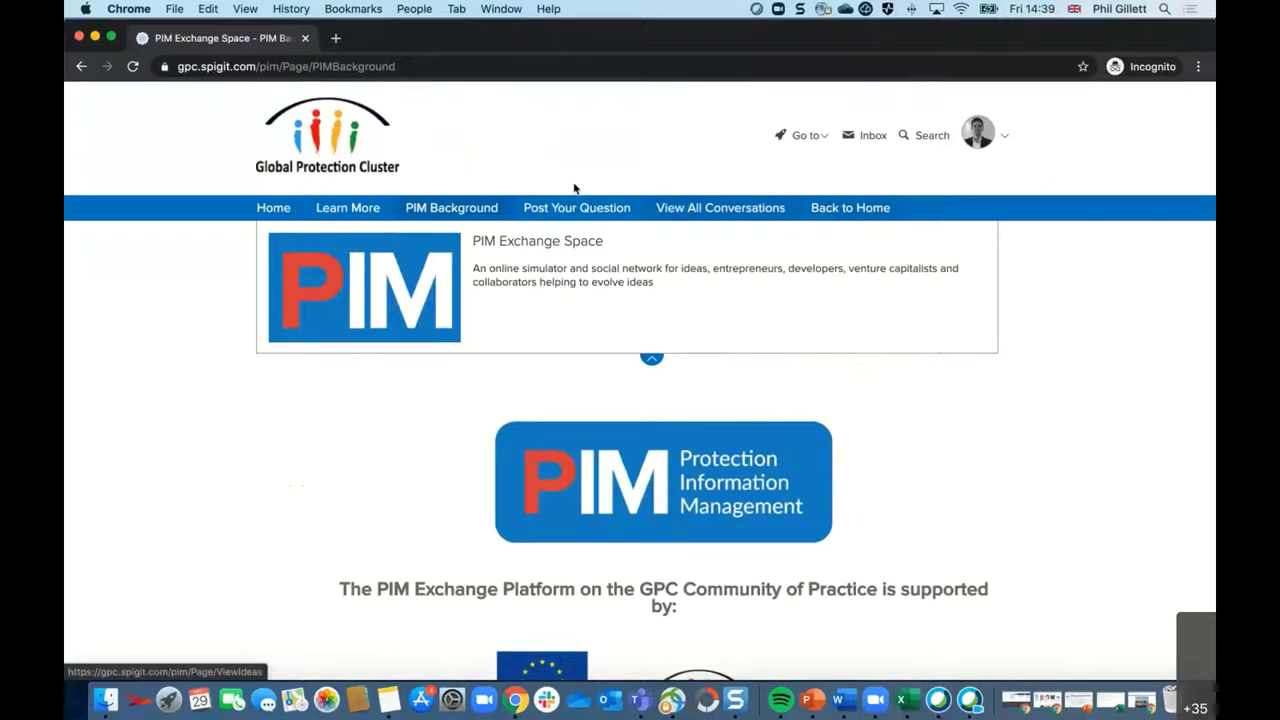
# Return to the GPC community home page and look at the PIM Space and Exchange Space posting options.
pyautogui.click(325, 148)
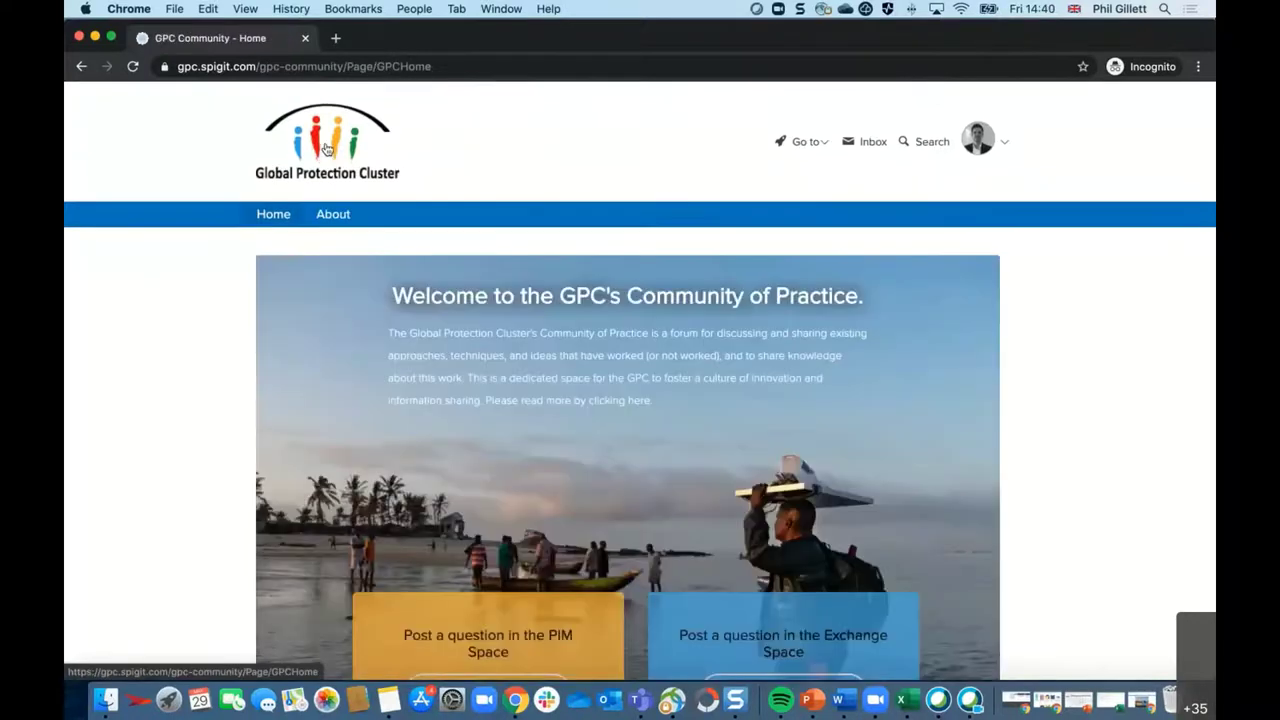
pyautogui.scroll(-1, 848, 423)
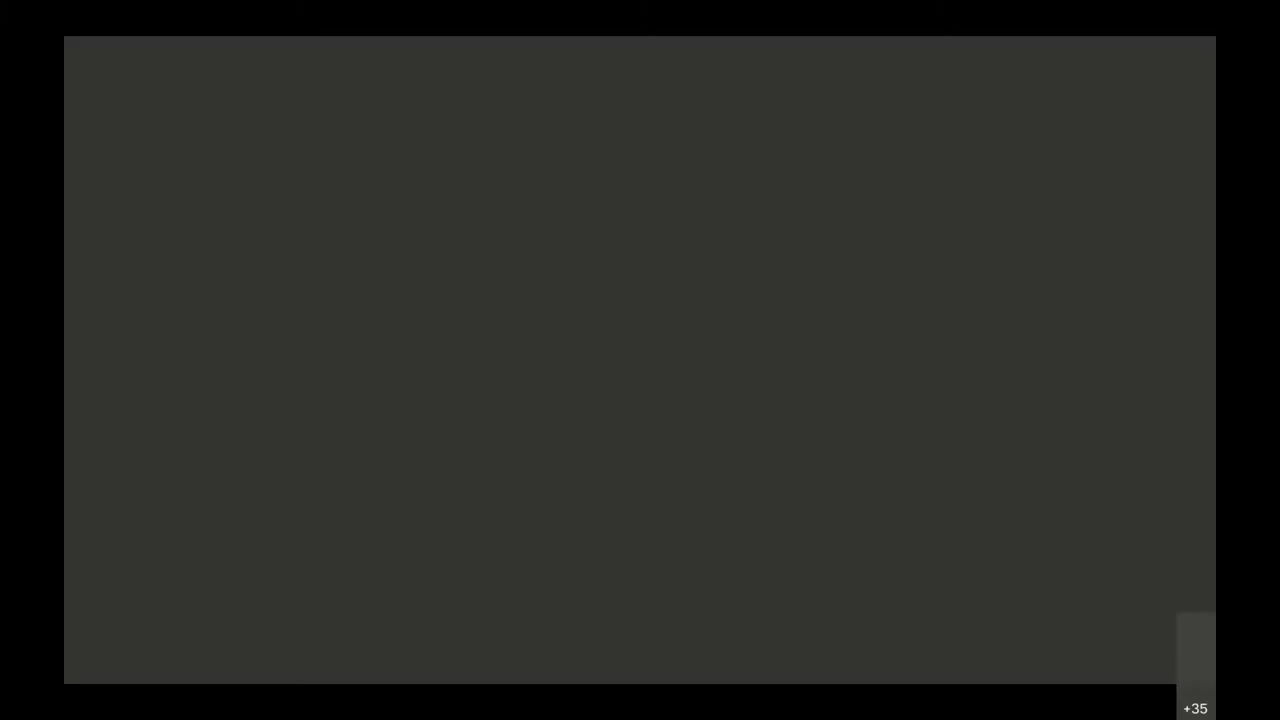
pyautogui.scroll(-1, 1035, 388)
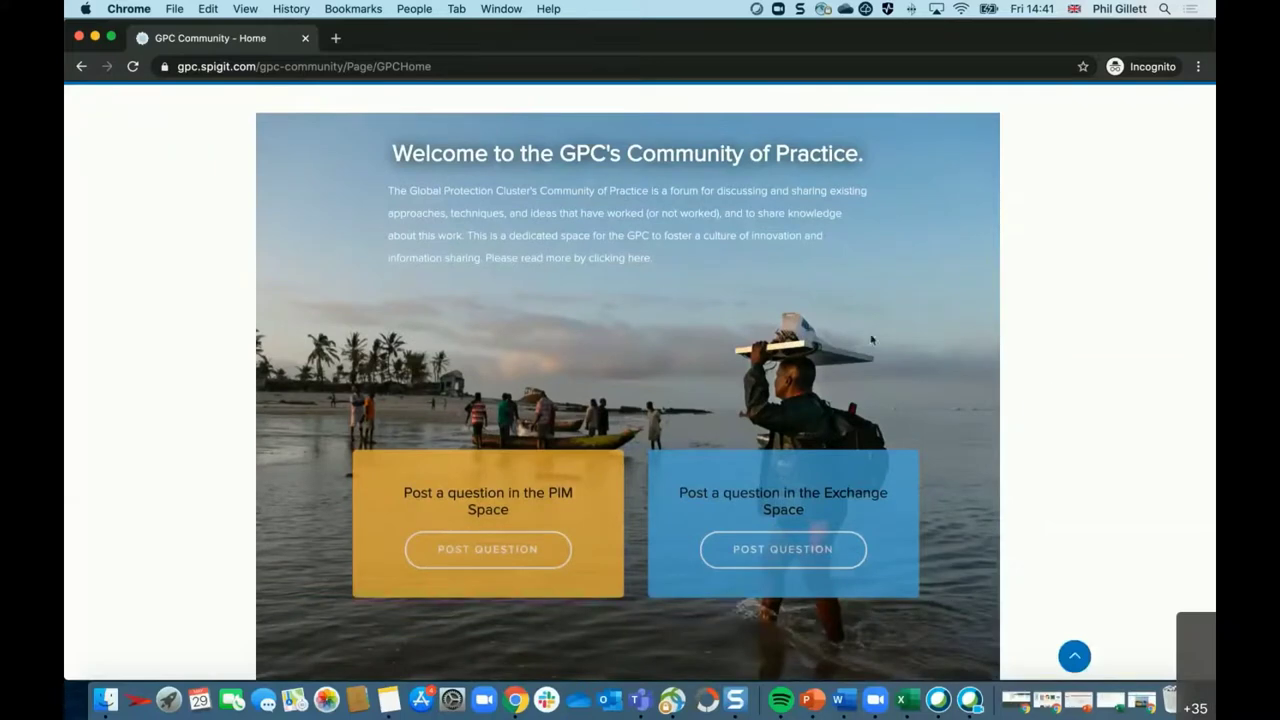
# Search the site for a member by first name and restrict the search results to Users.
pyautogui.scroll(2, 874, 171)
pyautogui.click(917, 143)
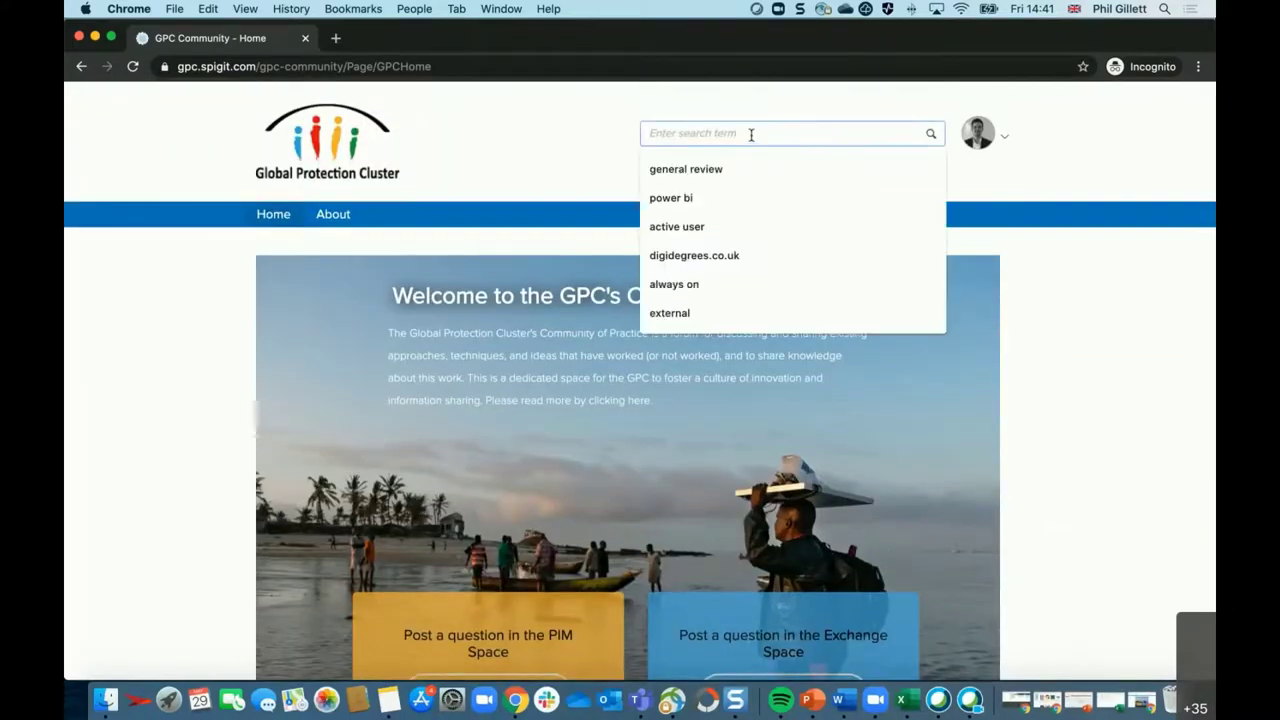
pyautogui.click(600, 129)
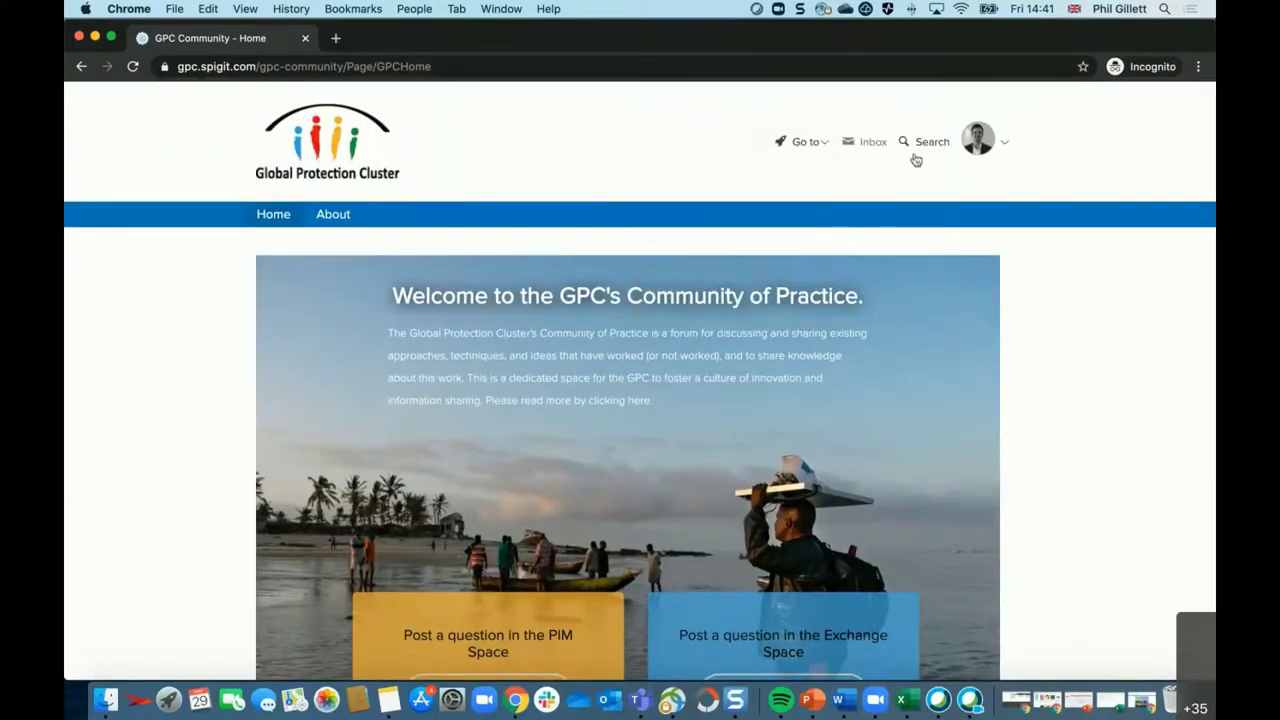
pyautogui.click(929, 151)
pyautogui.write('yasmine')
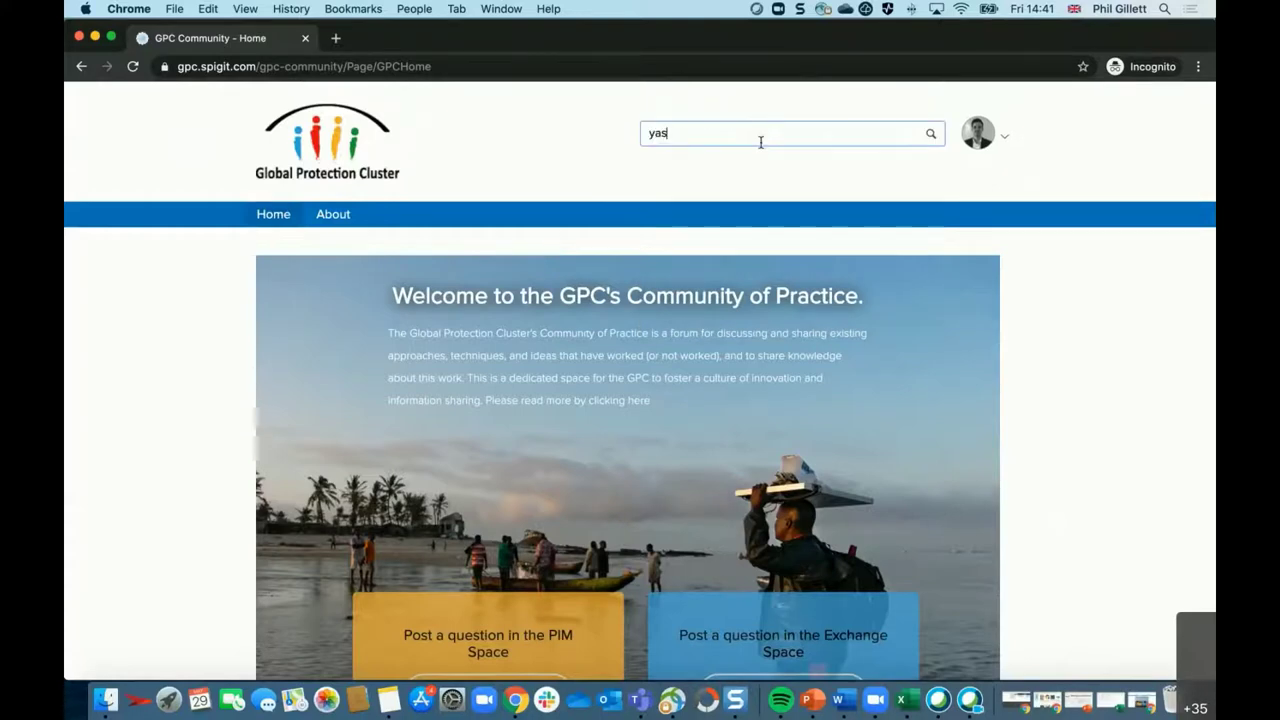
pyautogui.click(930, 133)
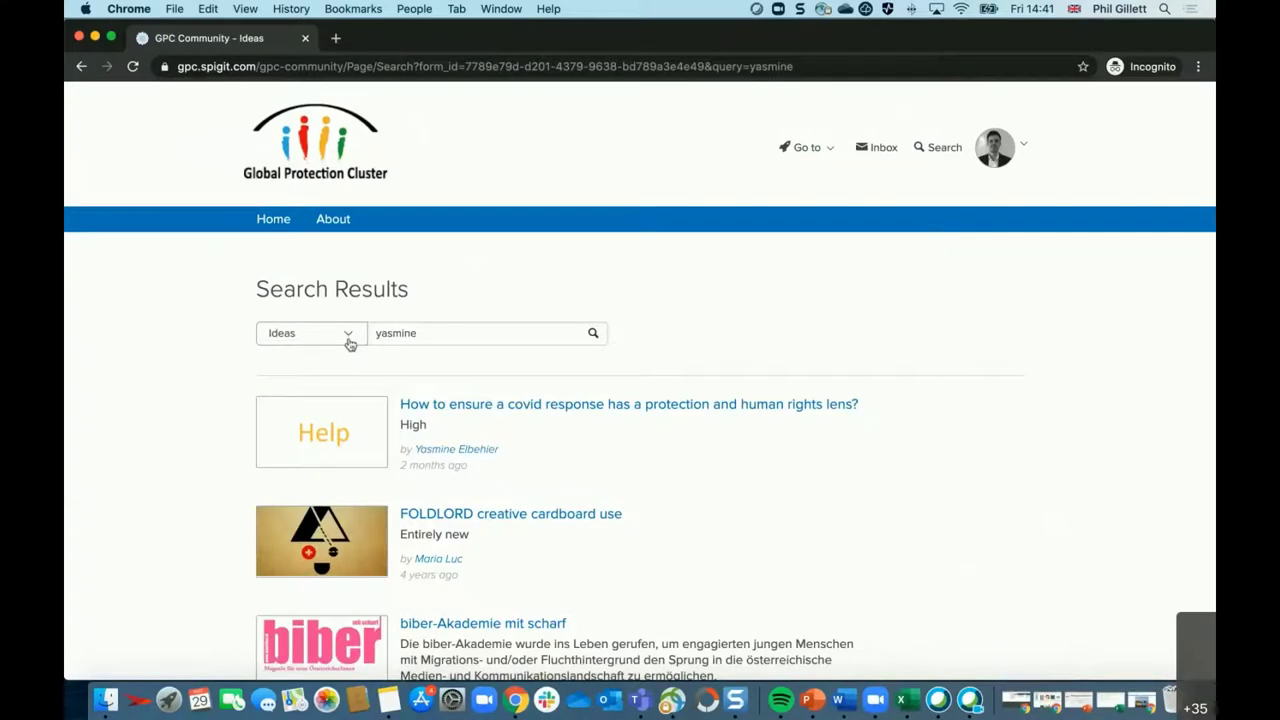
pyautogui.click(349, 338)
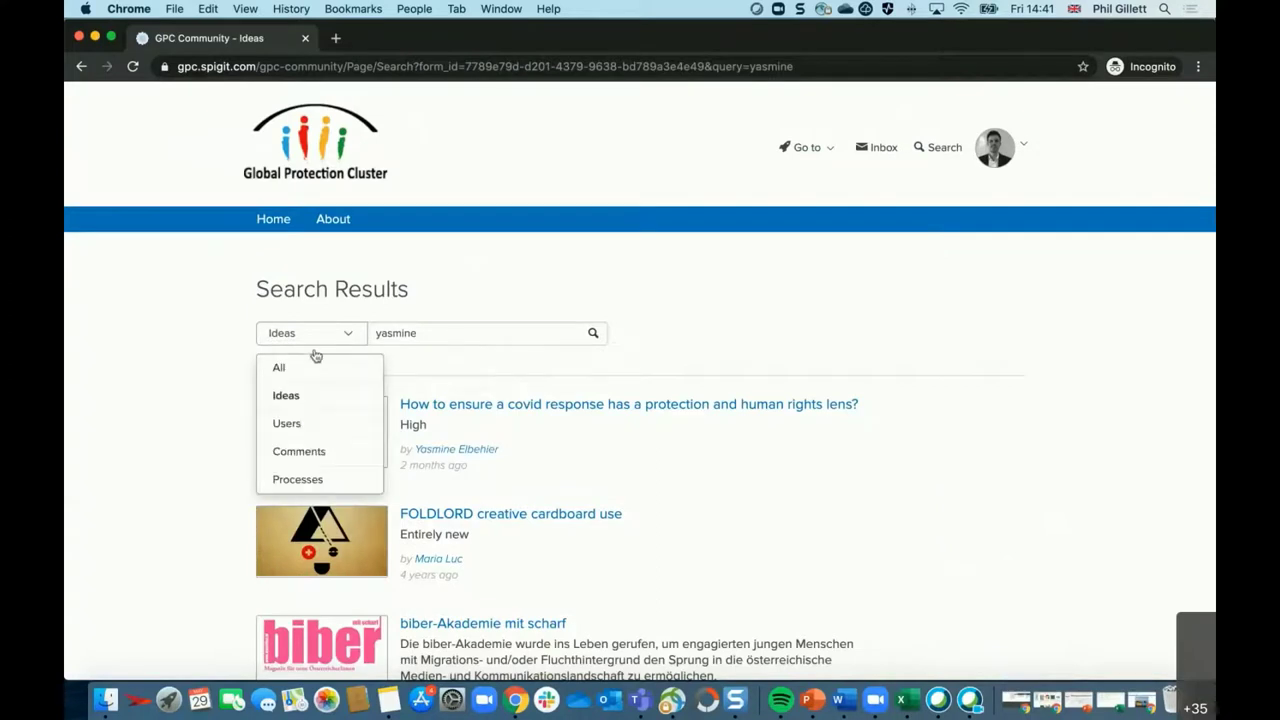
pyautogui.click(300, 426)
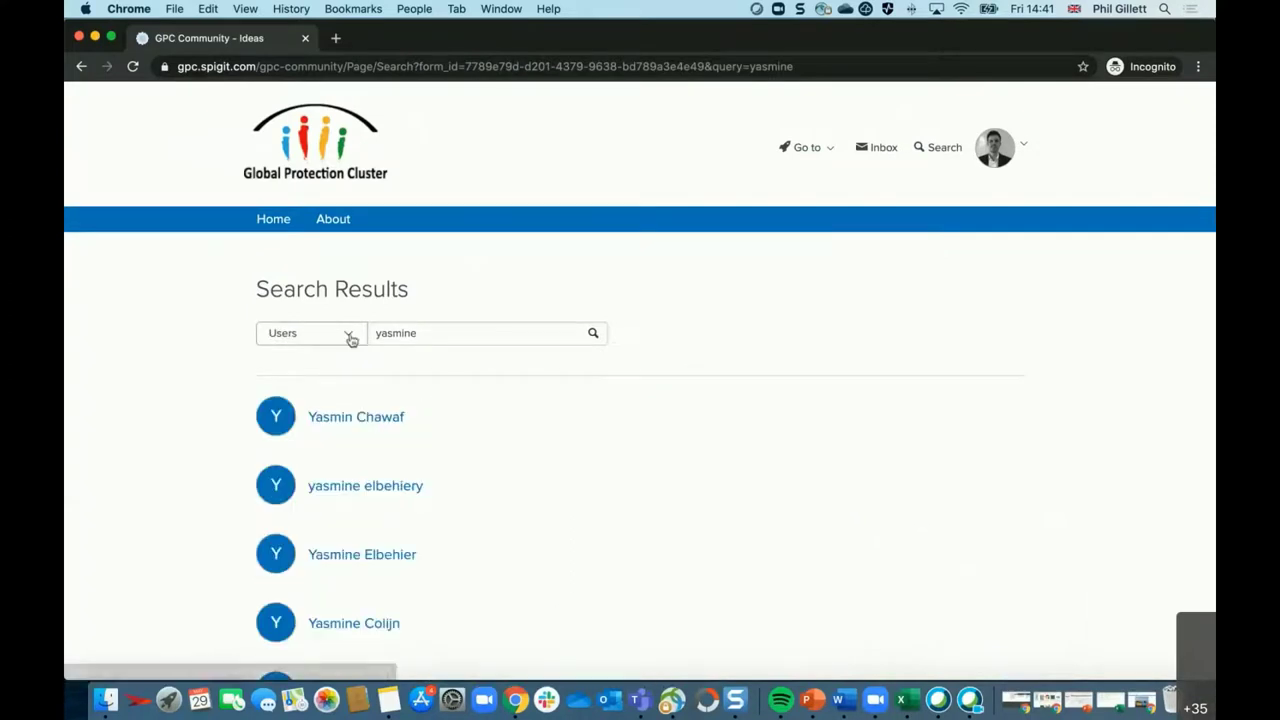
# Open the matching member's profile from the user results and look at its message and follow options.
pyautogui.scroll(-2, 404, 389)
pyautogui.scroll(-1, 417, 412)
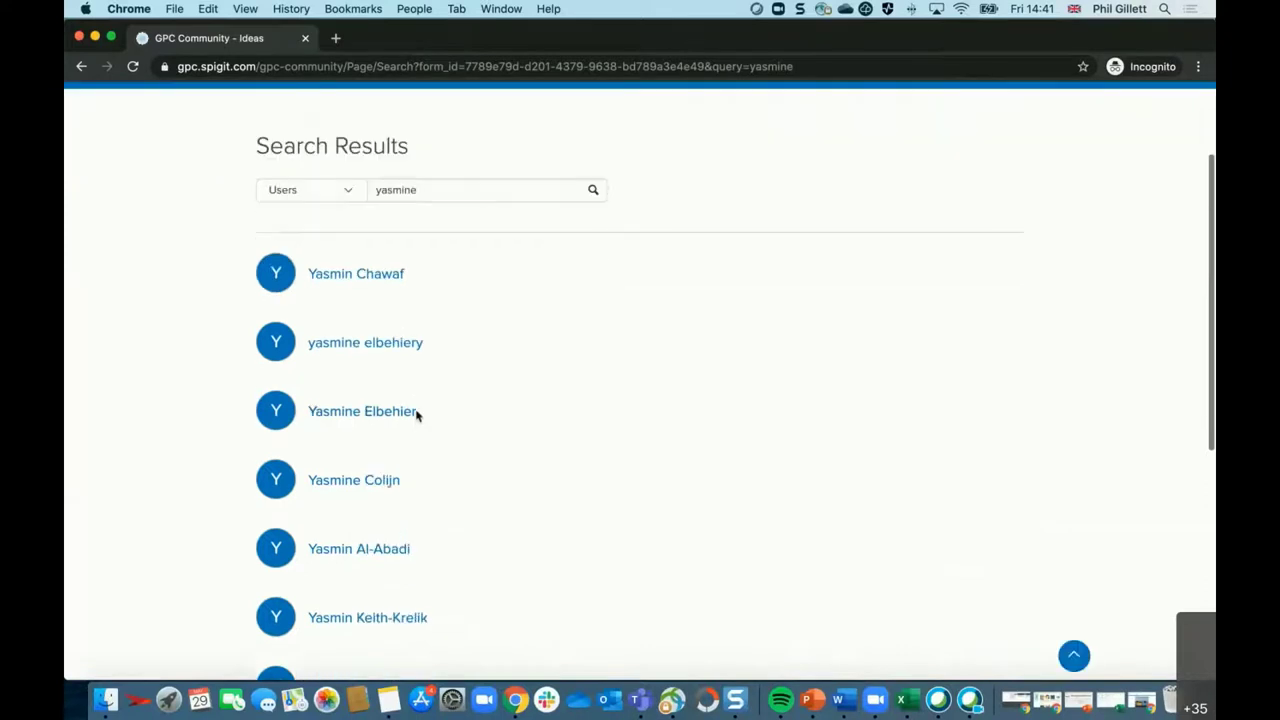
pyautogui.scroll(-1, 467, 402)
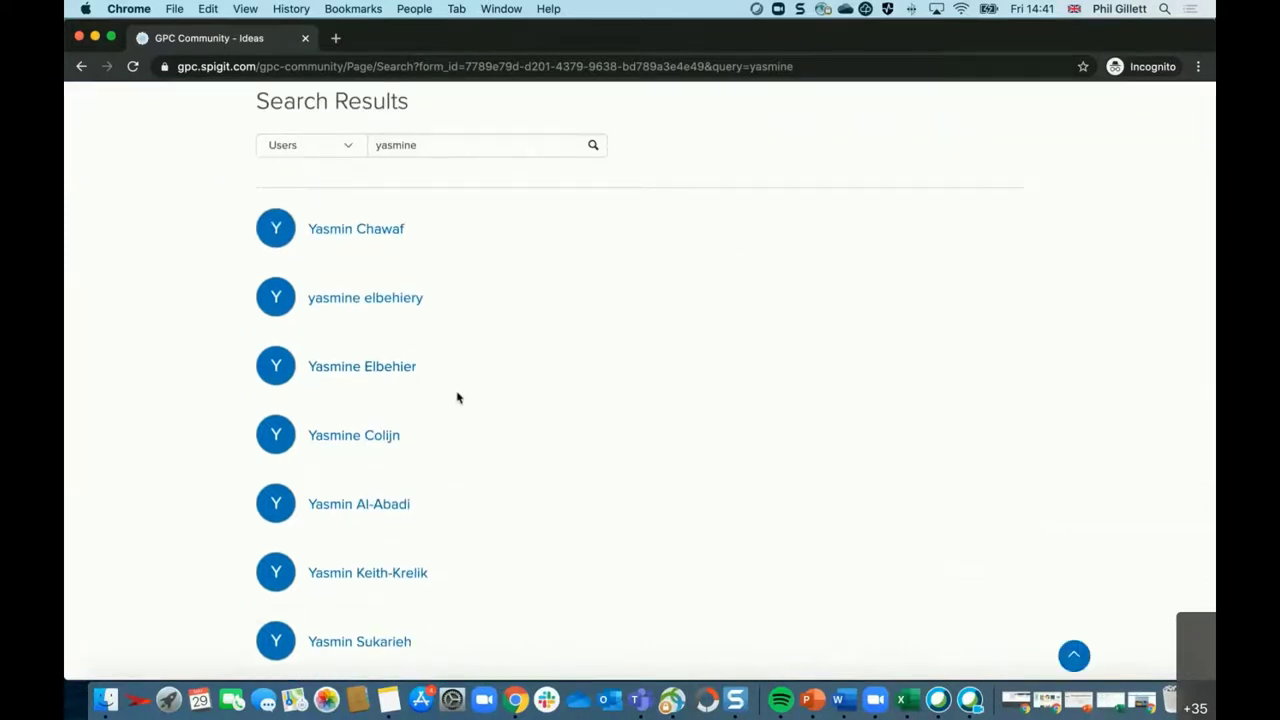
pyautogui.click(398, 368)
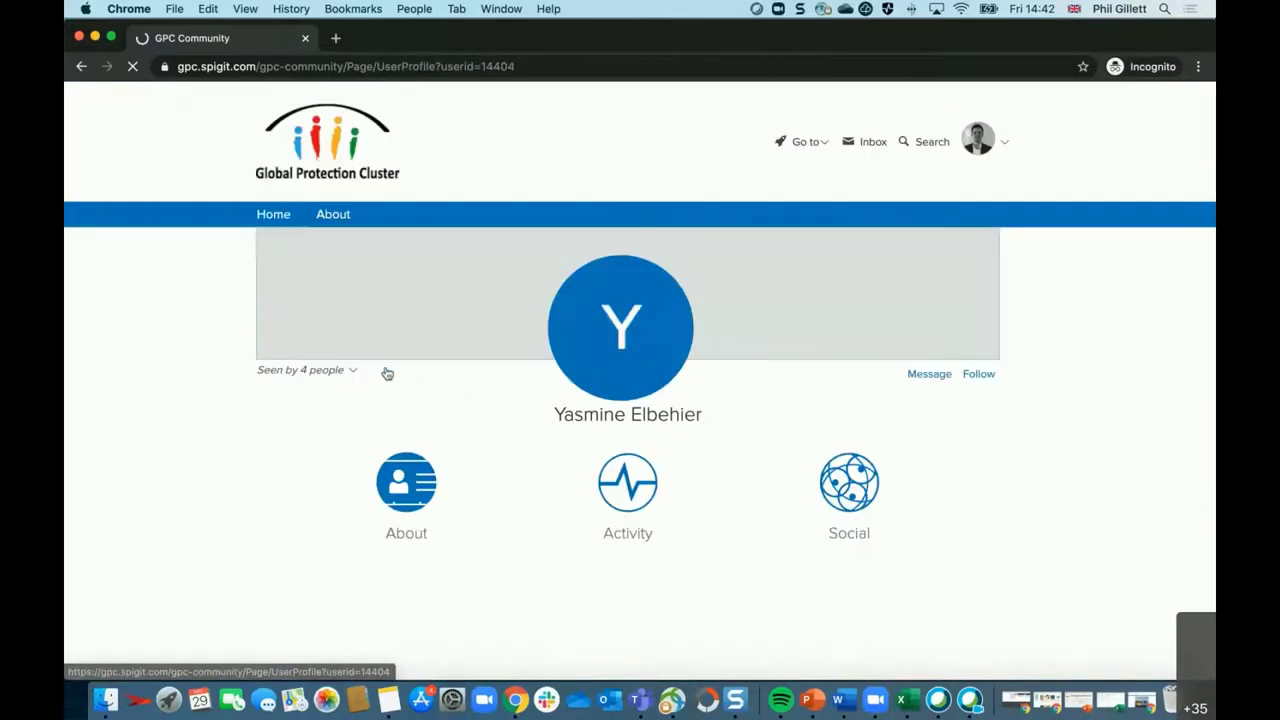
pyautogui.scroll(-1, 801, 388)
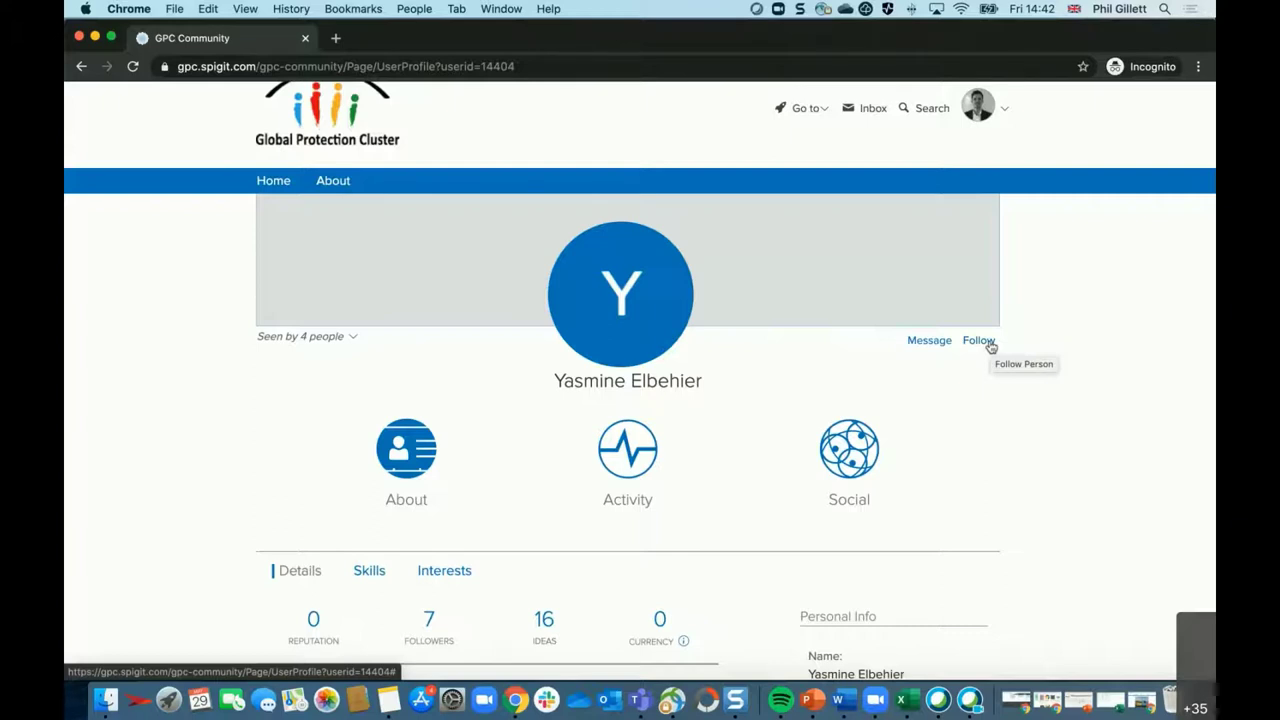
pyautogui.click(932, 112)
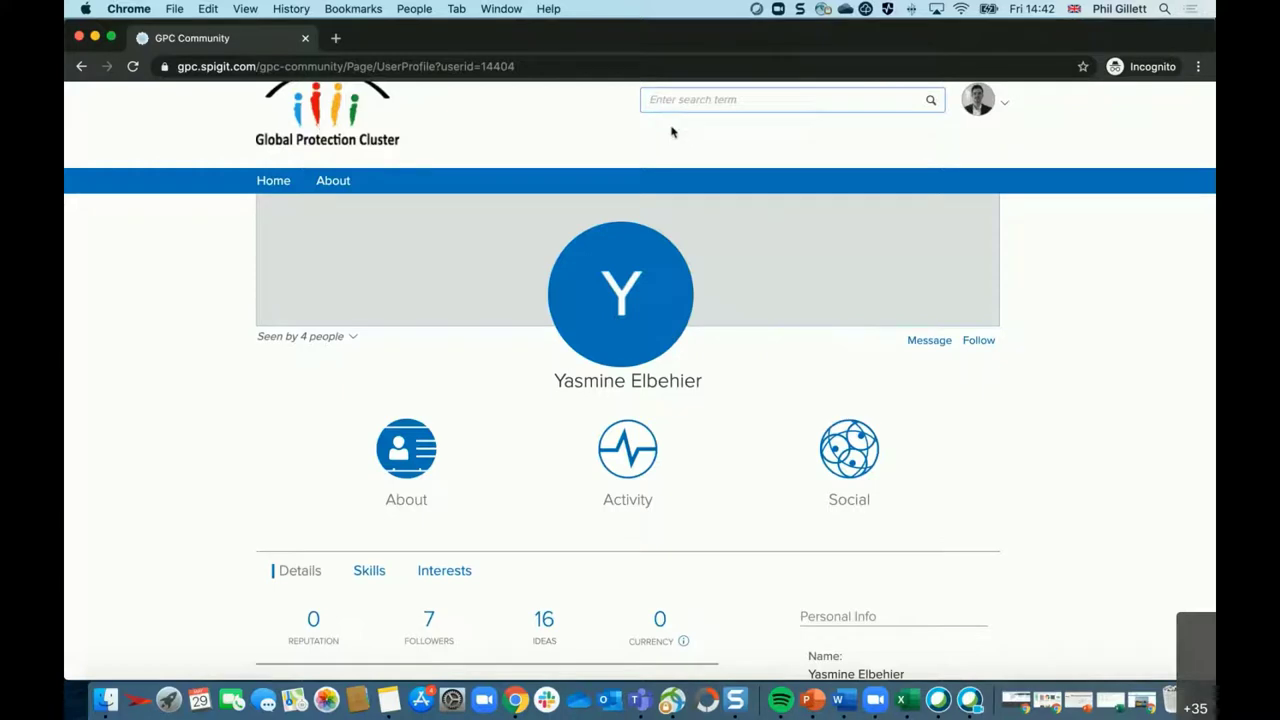
# Return to the community home page, enter the Exchange Space and browse all its conversations.
pyautogui.click(283, 180)
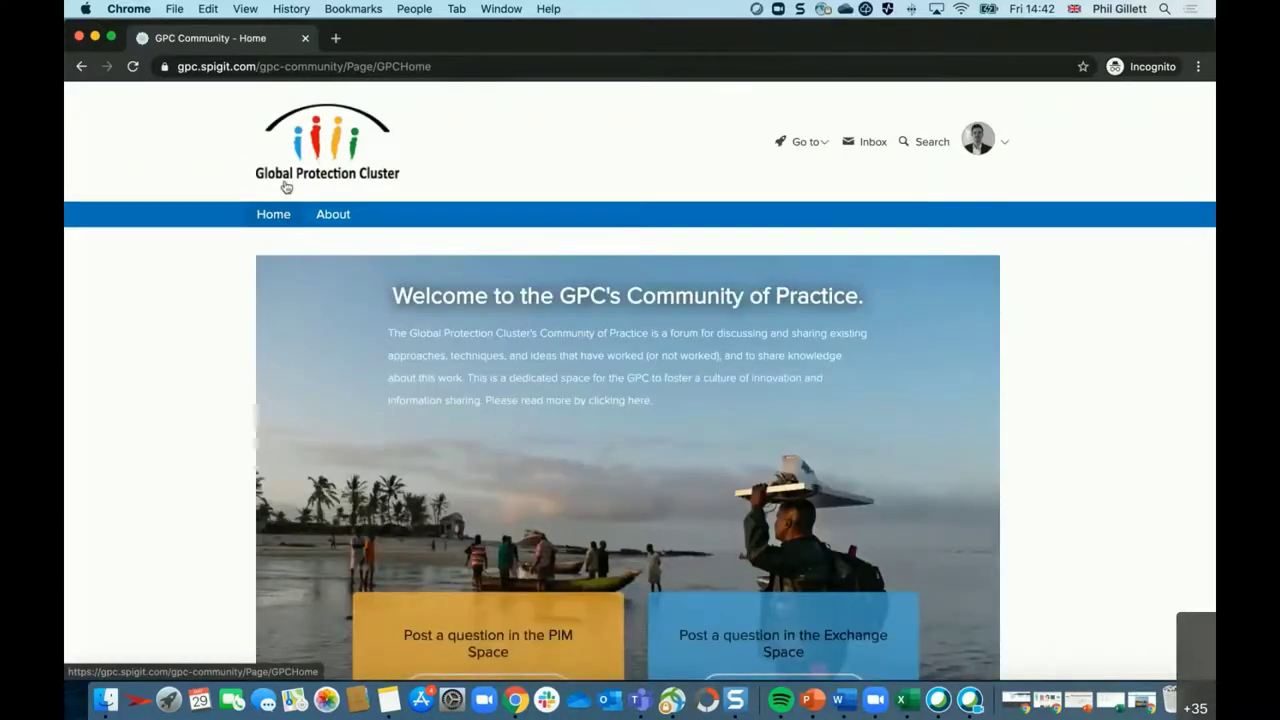
pyautogui.scroll(-3, 491, 200)
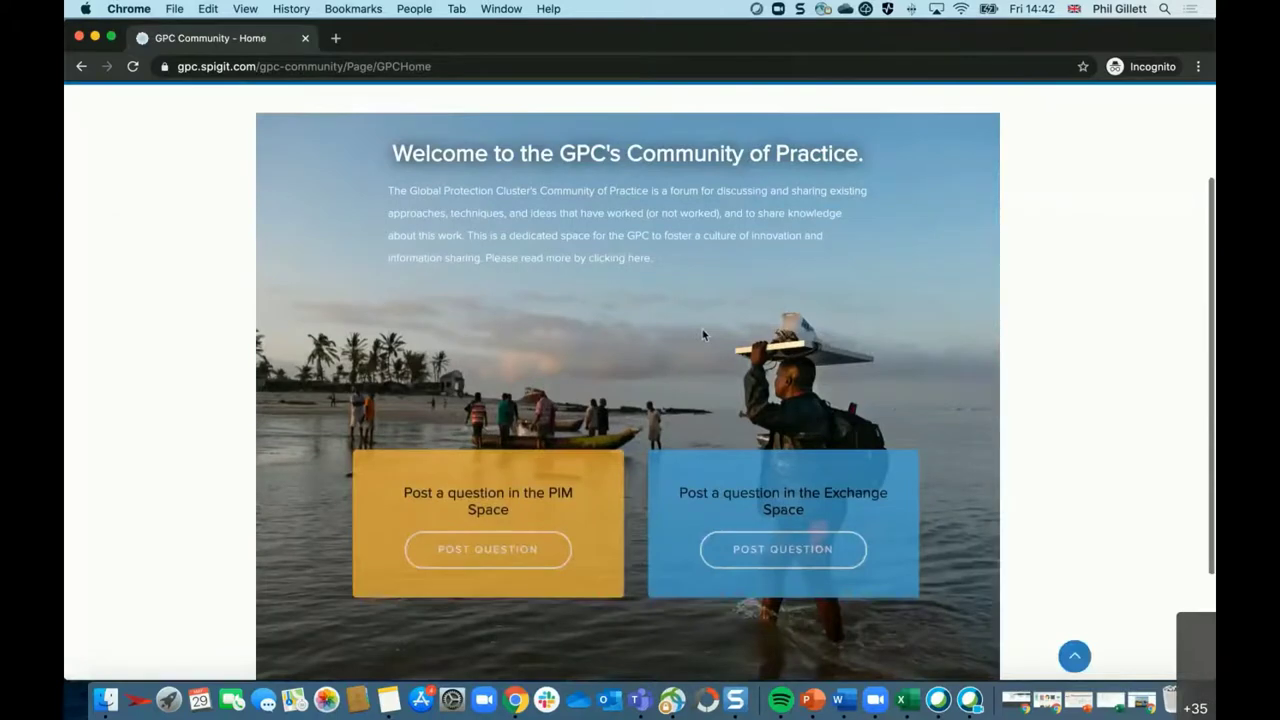
pyautogui.click(800, 562)
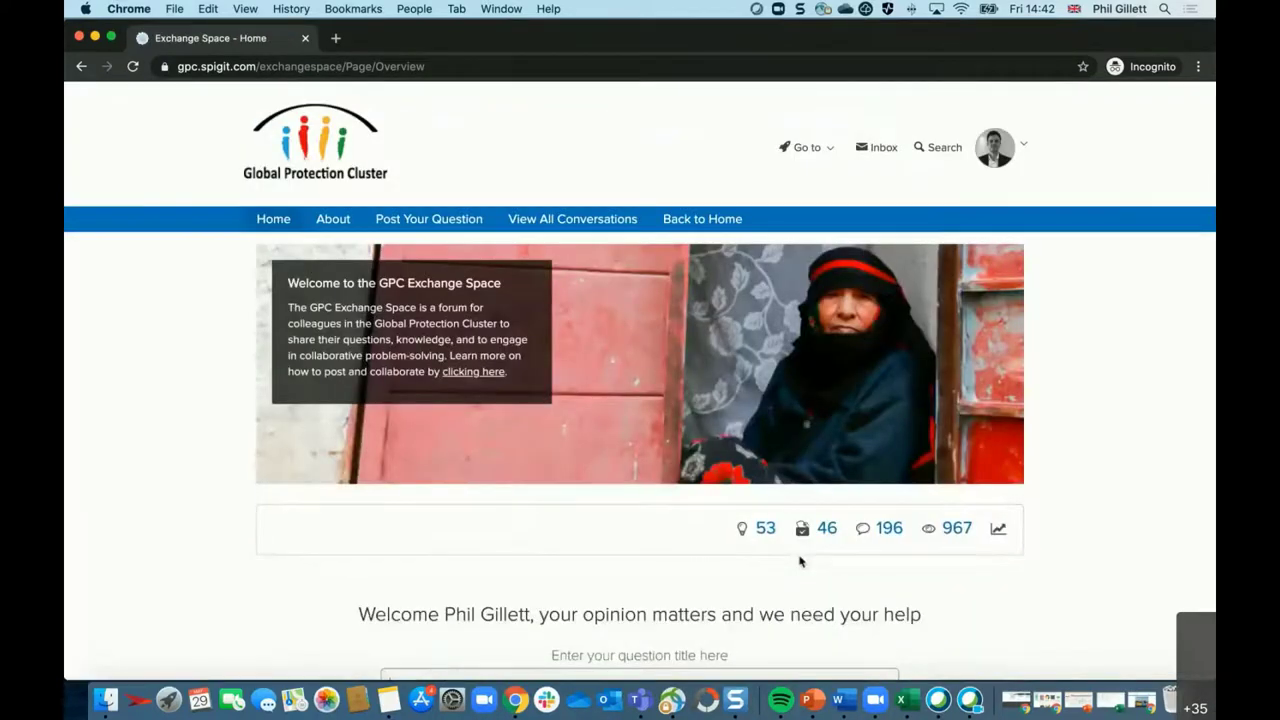
pyautogui.click(592, 230)
pyautogui.scroll(-1, 645, 315)
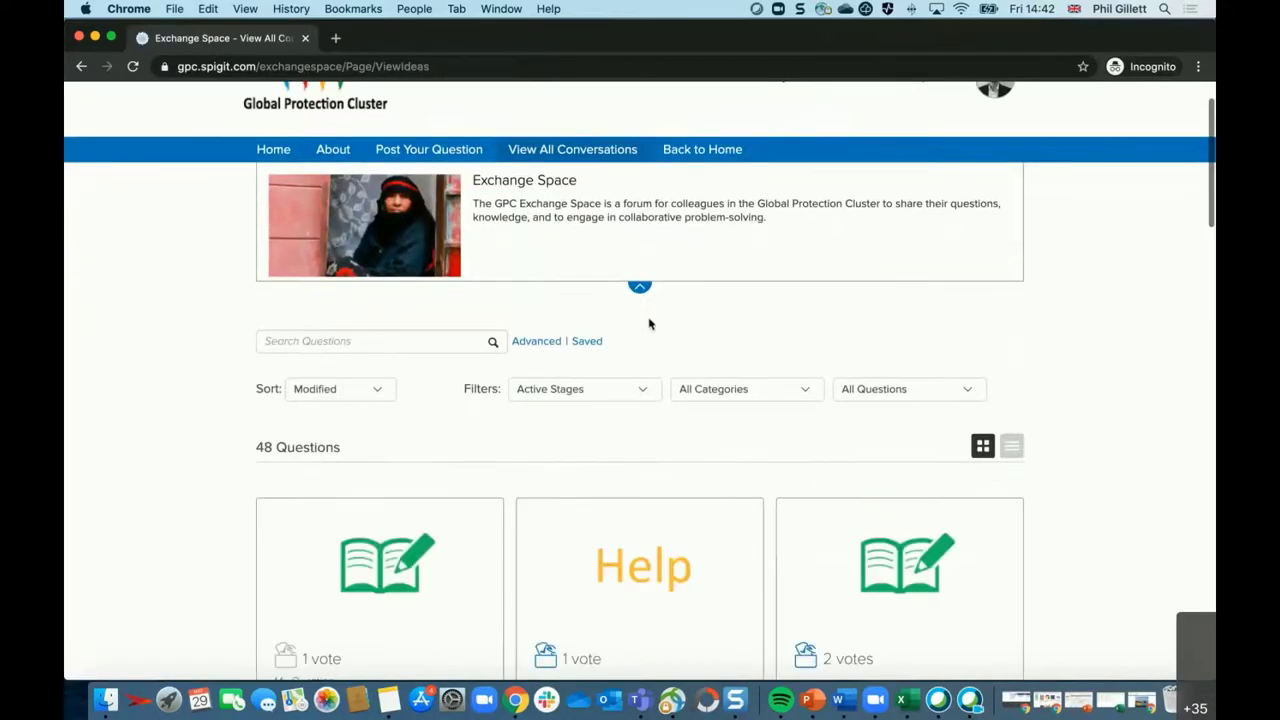
pyautogui.scroll(-5, 649, 324)
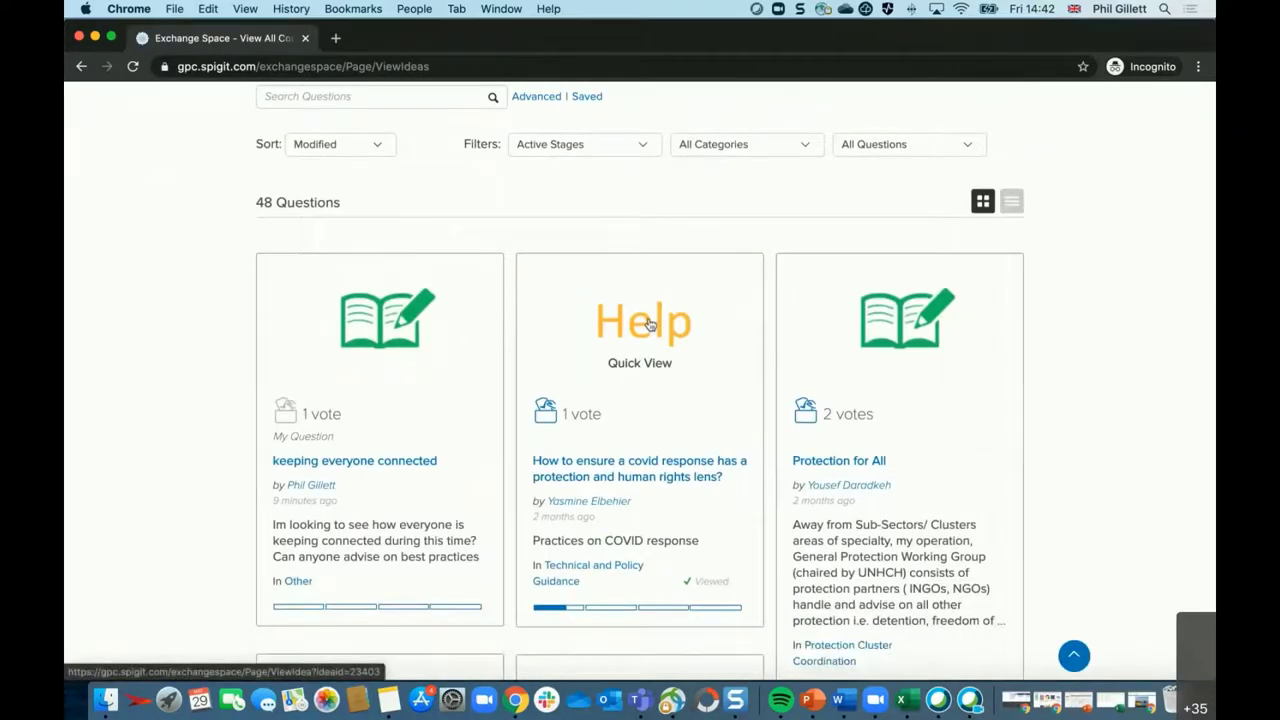
# Open "How to ensure a covid response has a protection and human rights lens?" and examine its details, team members and join option.
pyautogui.click(666, 479)
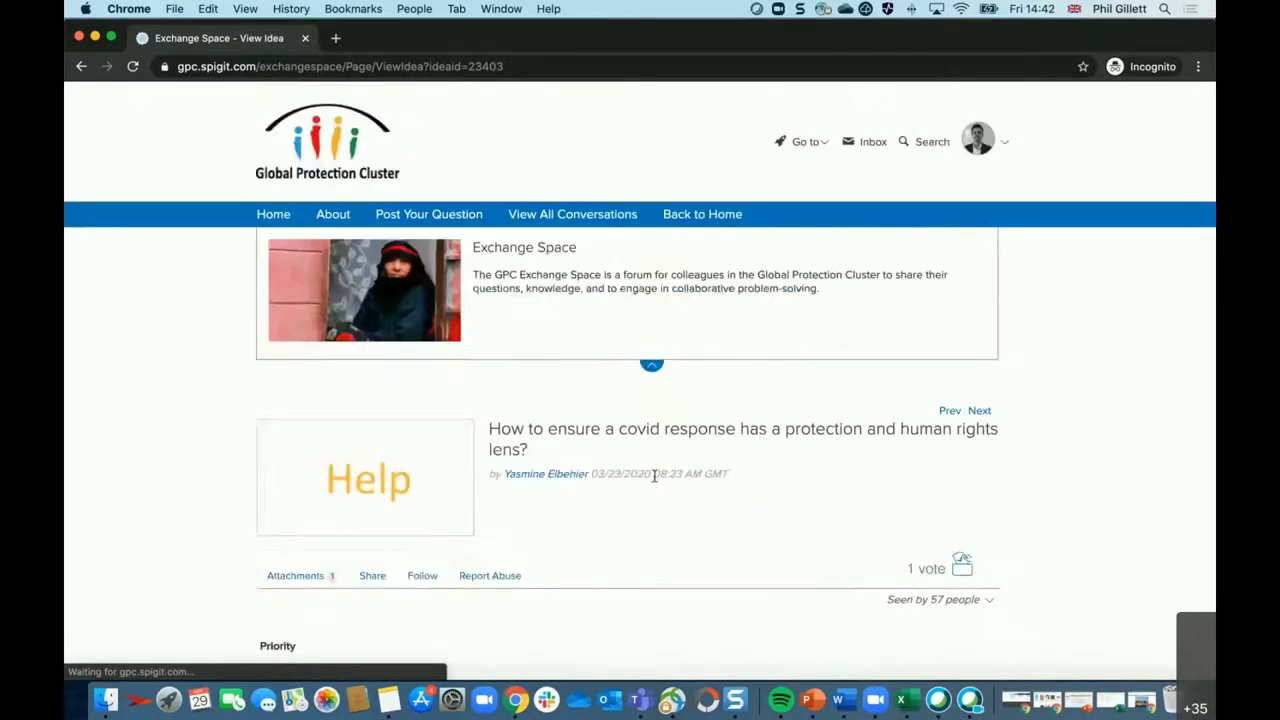
pyautogui.scroll(-4, 598, 494)
pyautogui.scroll(-3, 598, 494)
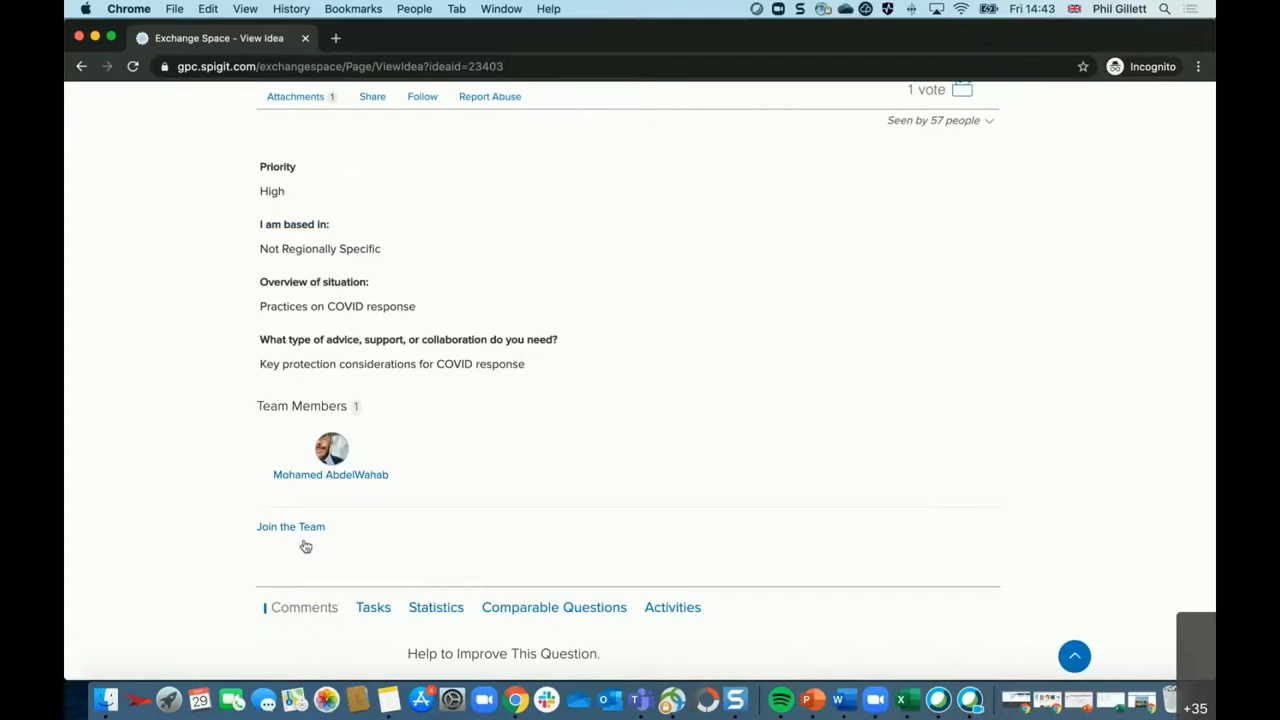
pyautogui.scroll(5, 561, 381)
pyautogui.scroll(5, 561, 381)
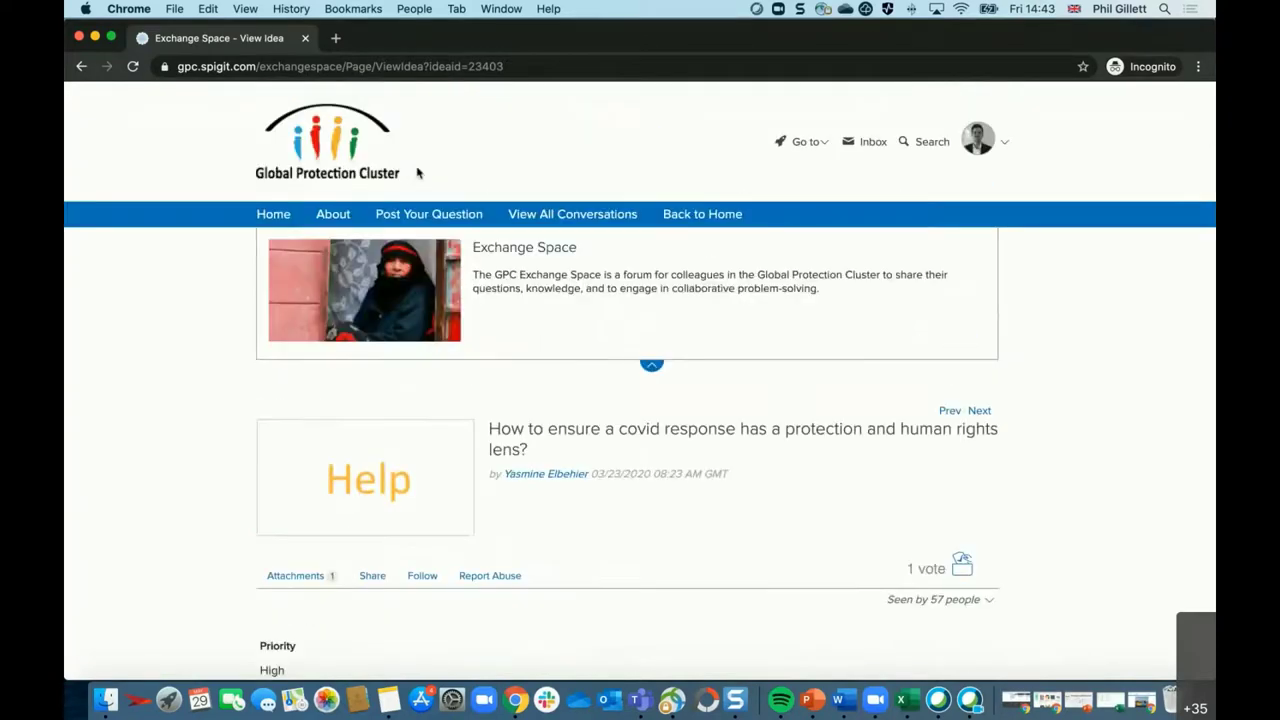
# Open the "keeping everyone connected" question from all Exchange Space conversations and go to its team members section.
pyautogui.click(543, 214)
pyautogui.scroll(-7, 400, 420)
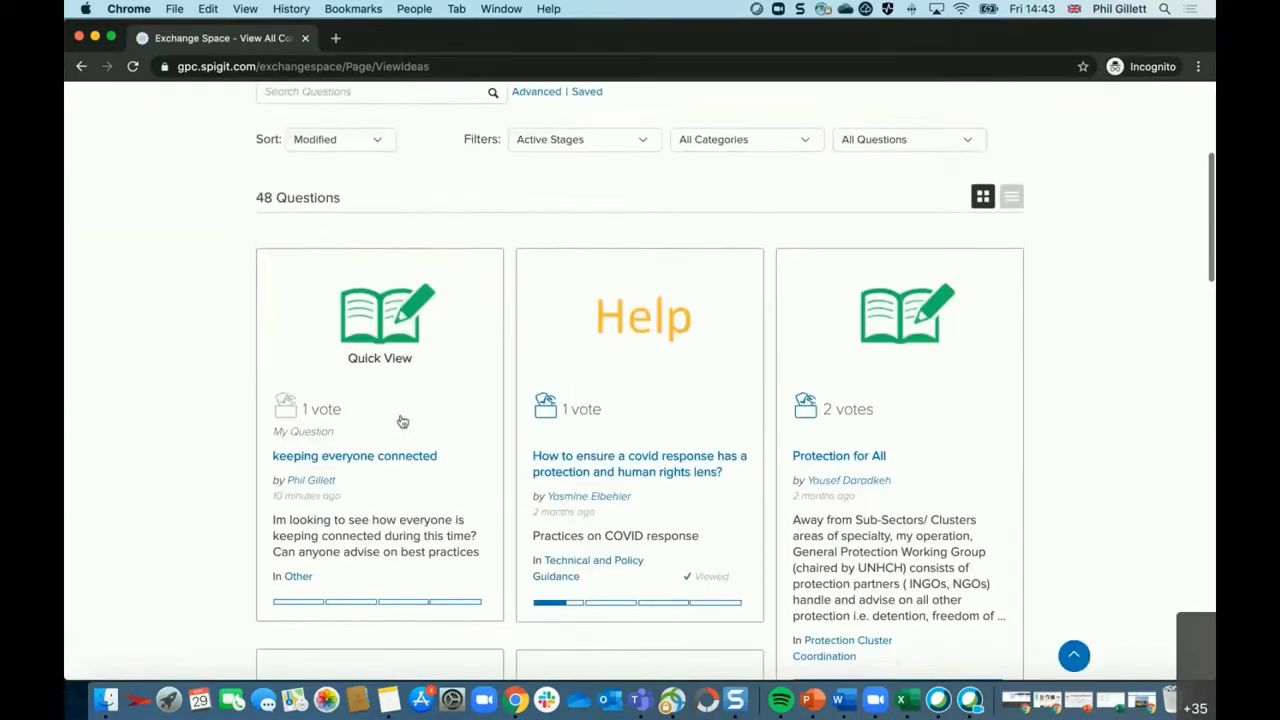
pyautogui.click(372, 419)
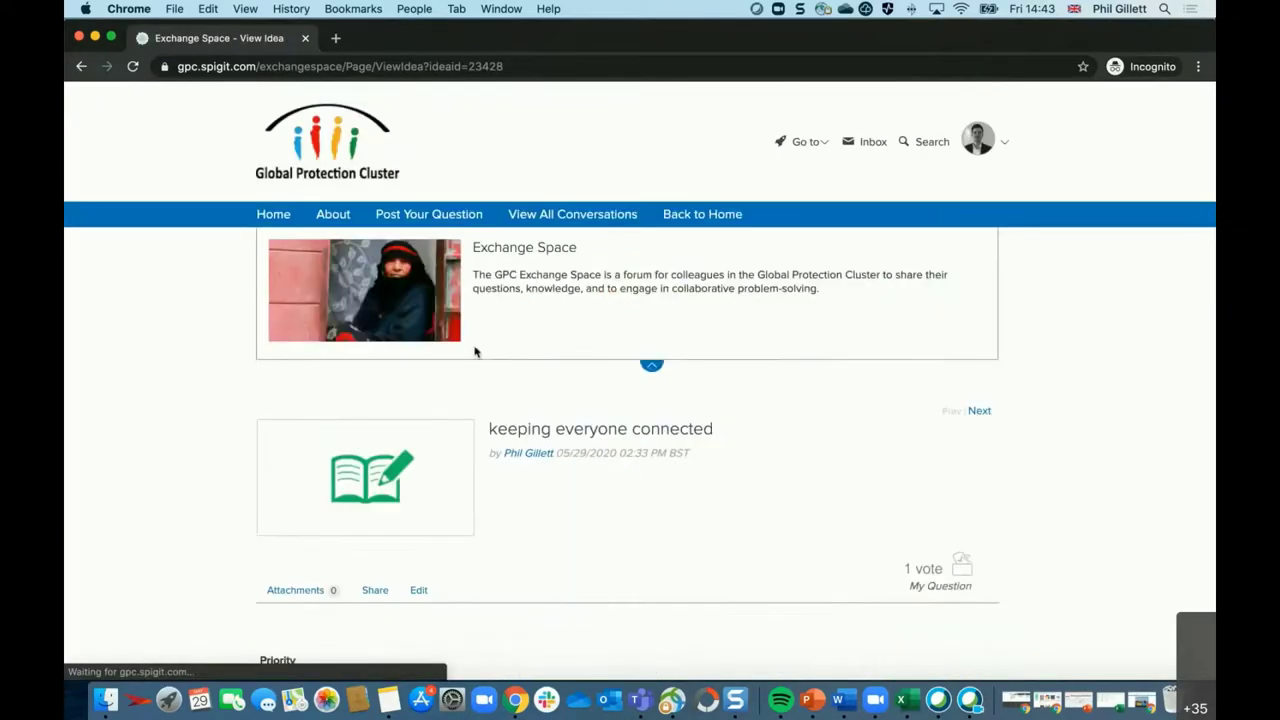
pyautogui.scroll(-7, 563, 366)
pyautogui.scroll(-3, 562, 367)
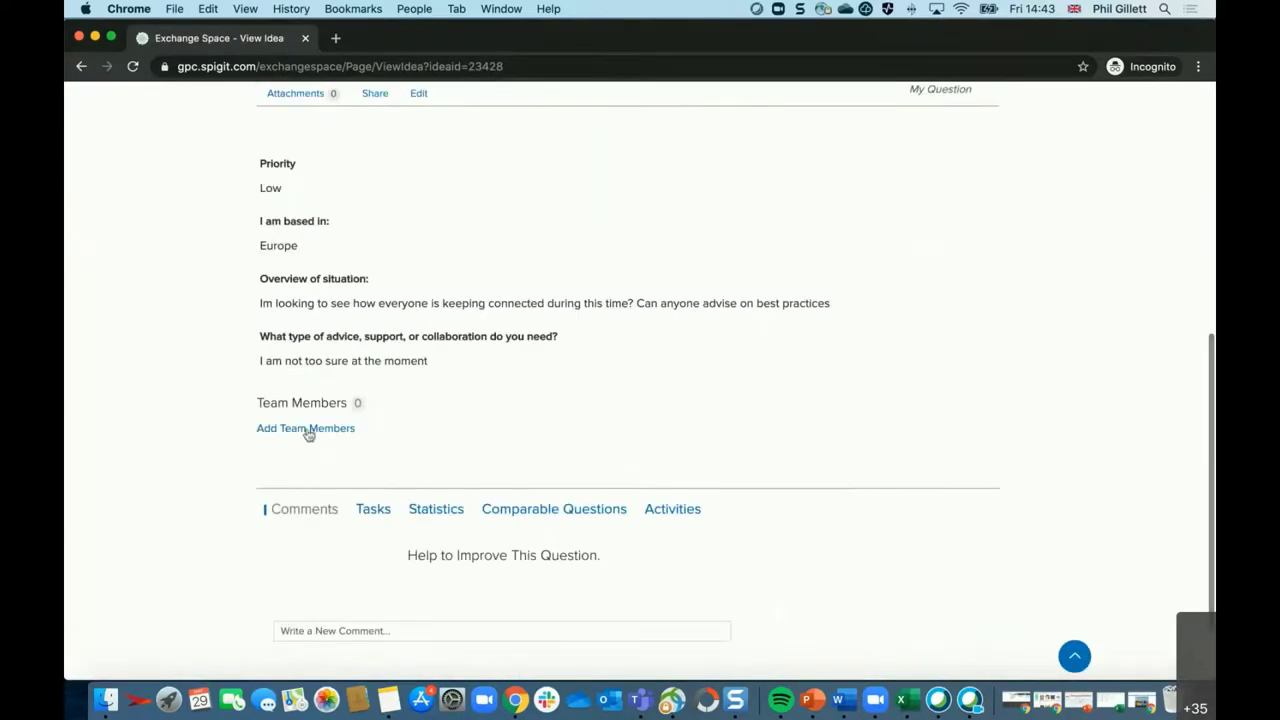
# Find a colleague by first name and add them as a team member of the "keeping everyone connected" question.
pyautogui.click(307, 429)
pyautogui.write('yasmine')
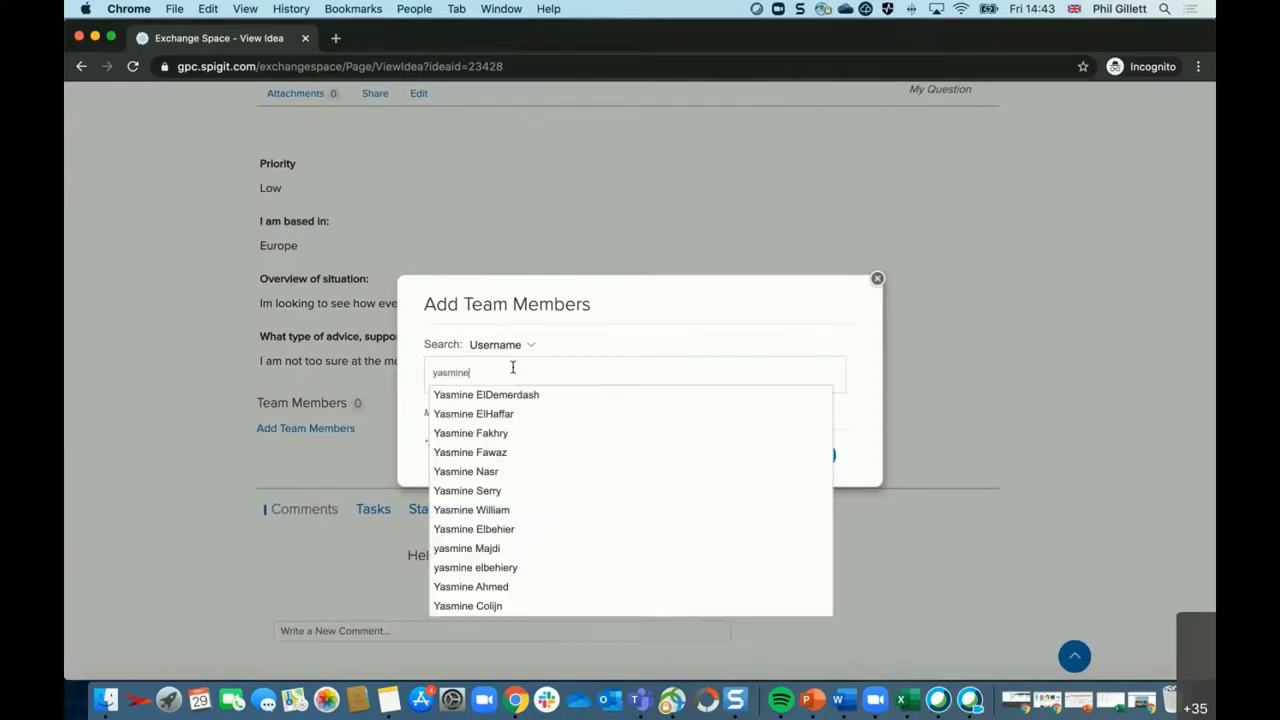
pyautogui.click(500, 529)
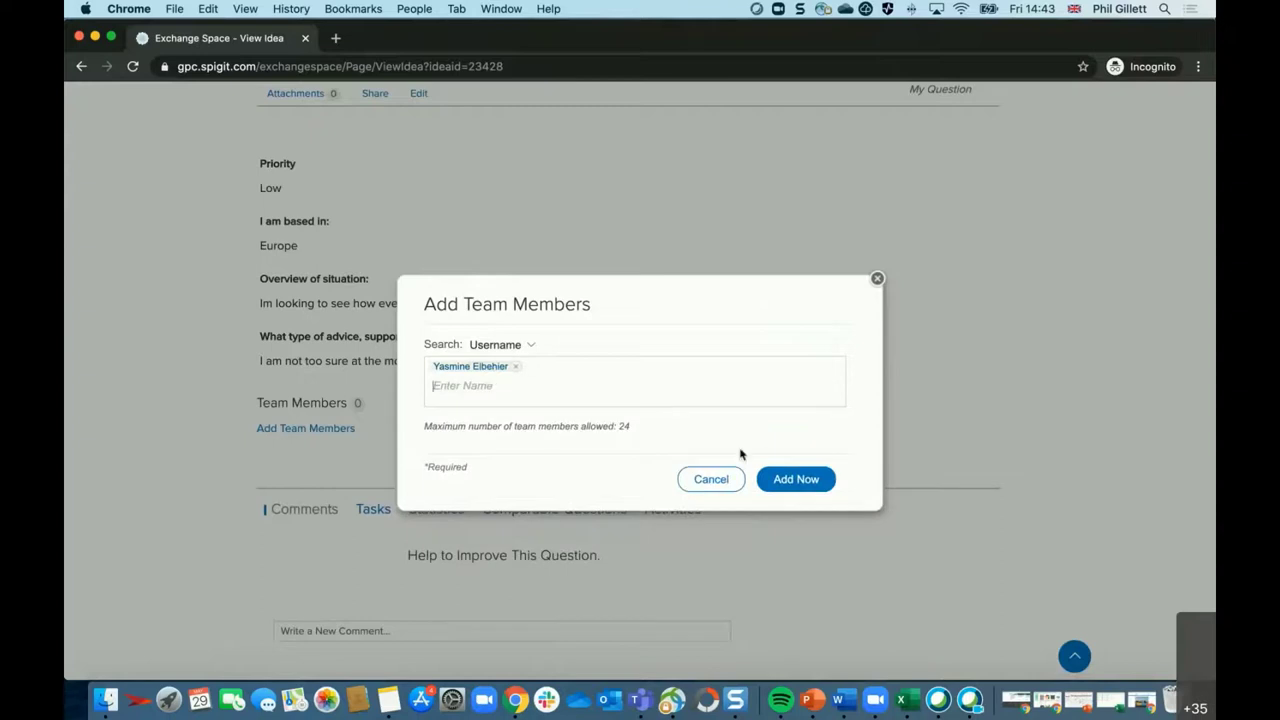
pyautogui.click(813, 479)
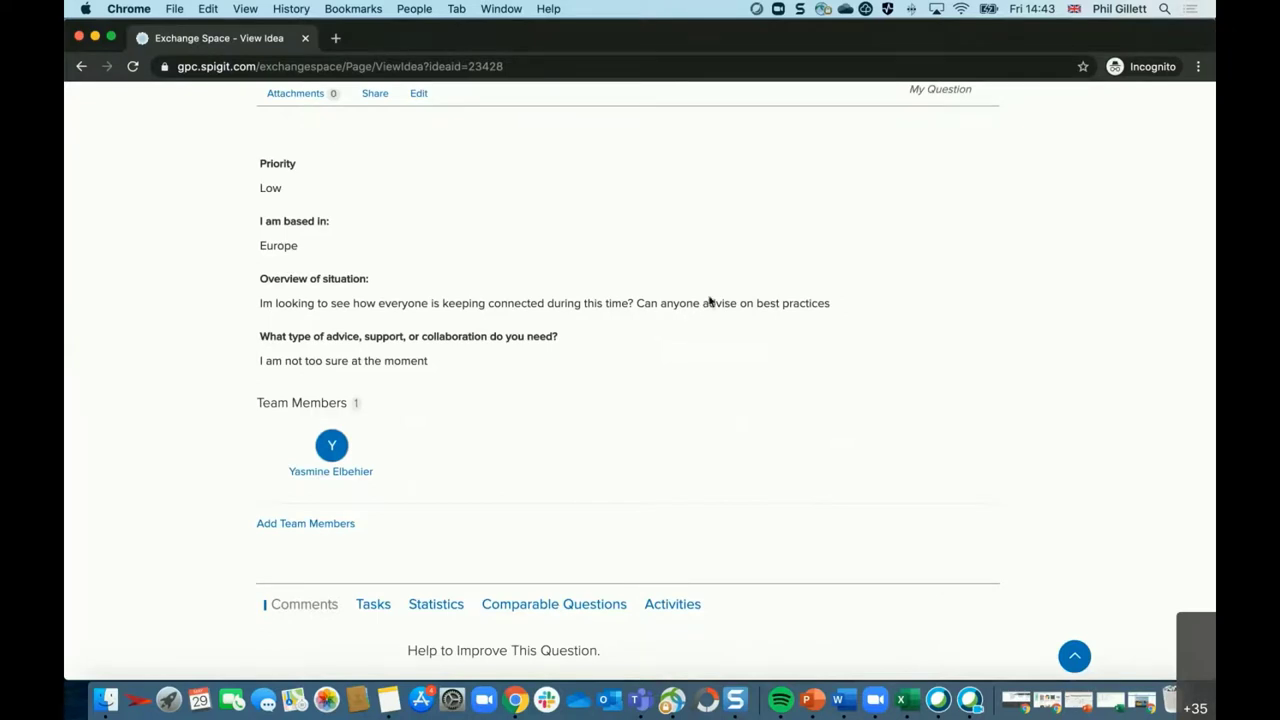
# Leave the "keeping everyone connected" question and return to the GPC community home page.
pyautogui.scroll(5, 700, 315)
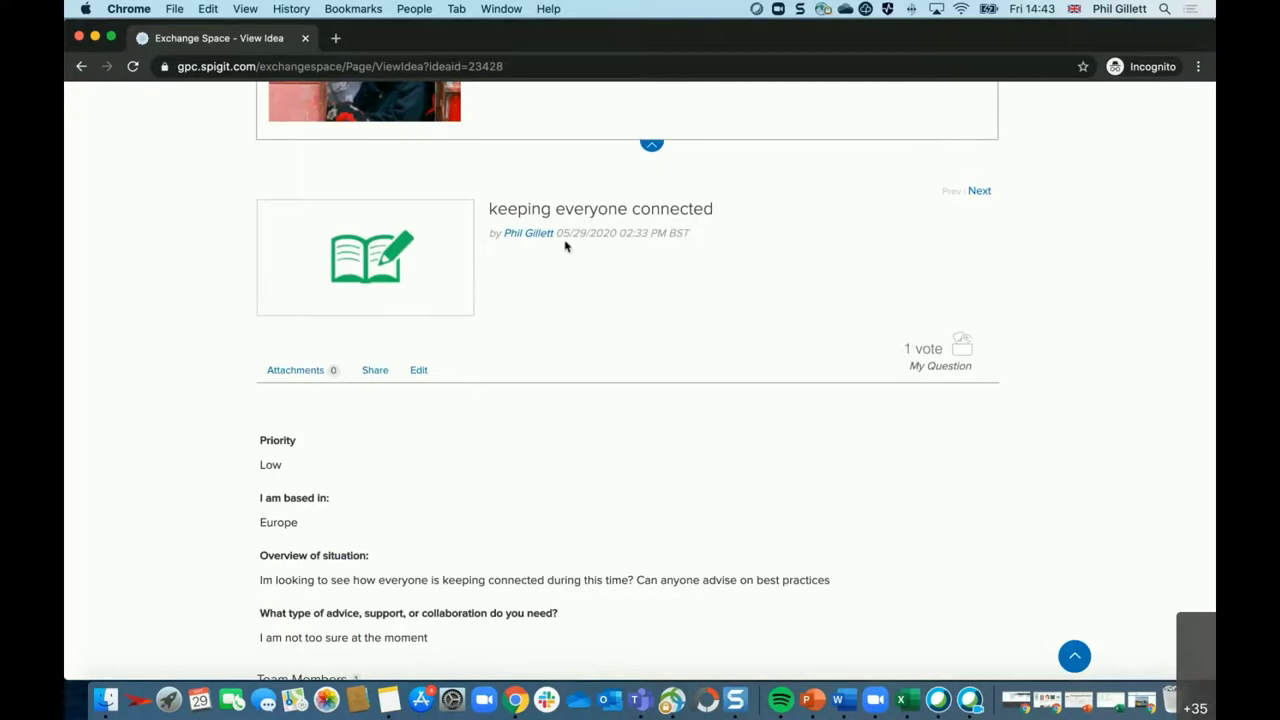
pyautogui.scroll(4, 606, 183)
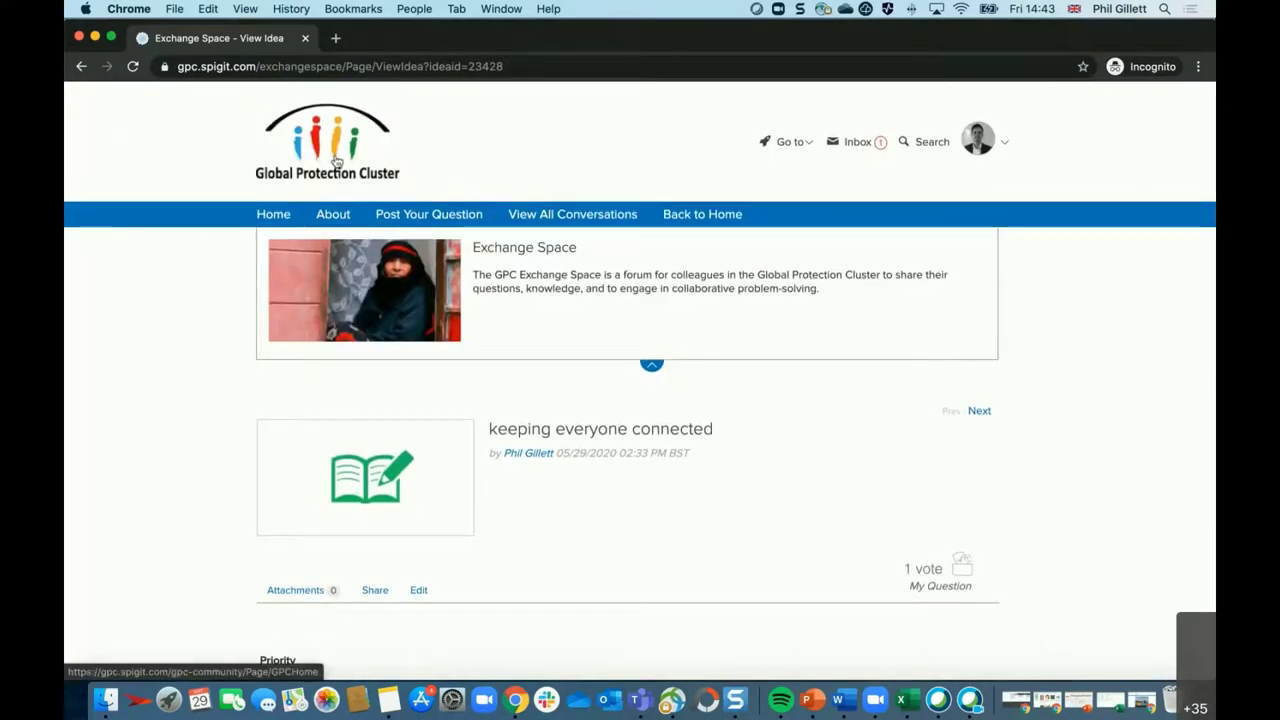
pyautogui.click(336, 161)
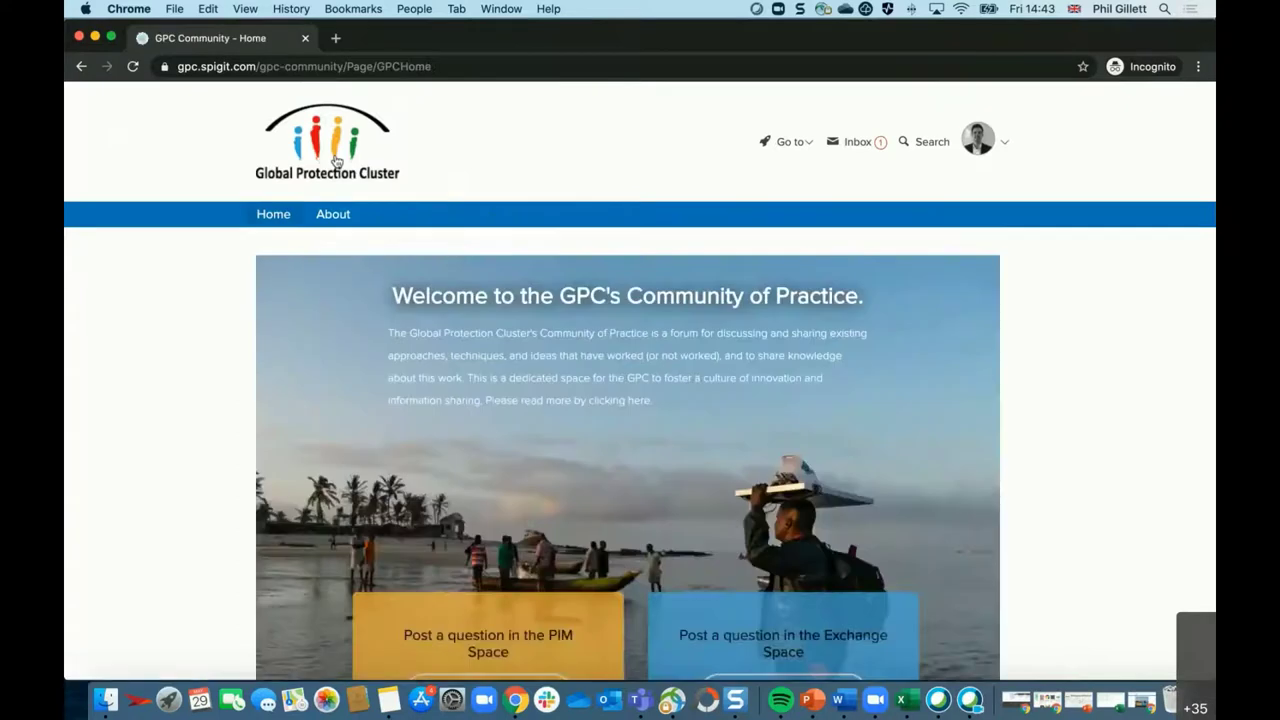